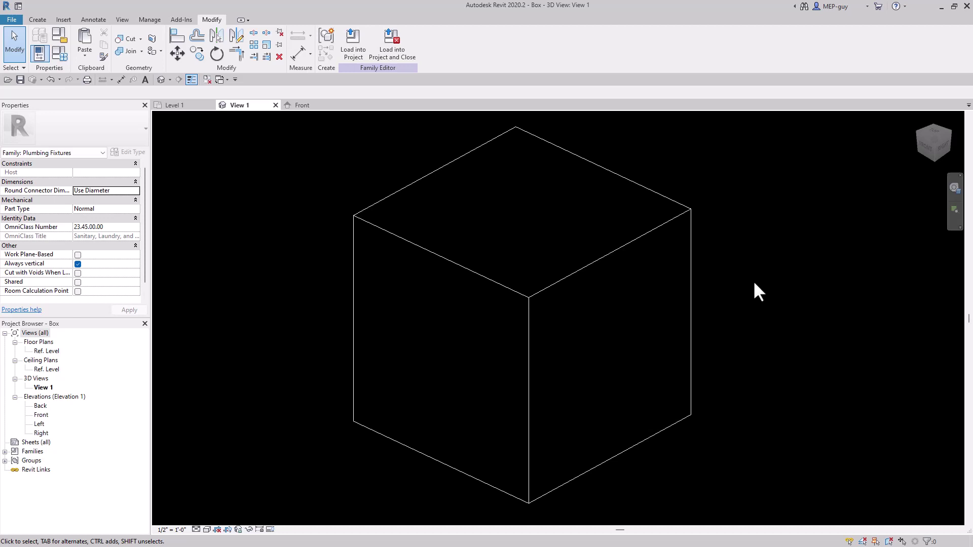
Load the Box family into the project and place one instance on the Level 1 floor plan.
{"action": "left_click", "coordinate": [349, 44]}
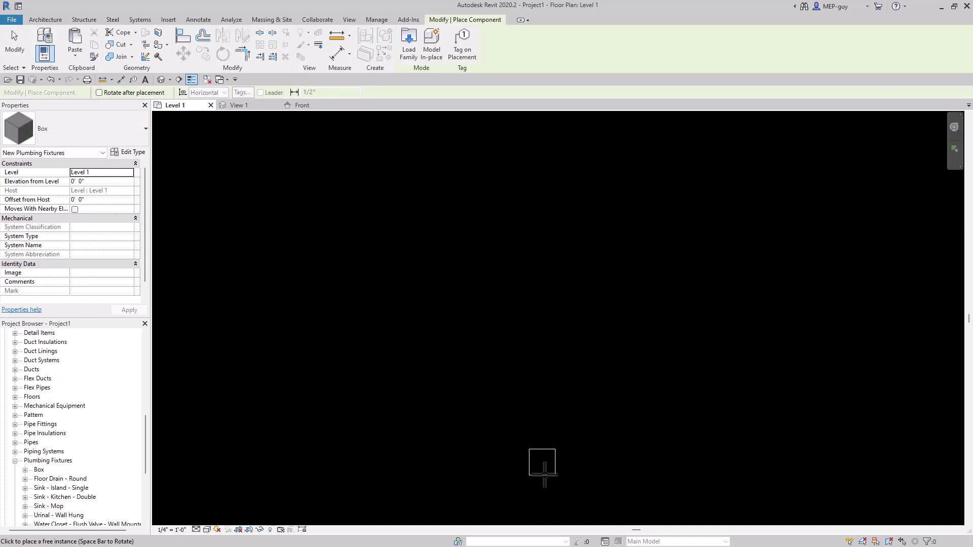
{"action": "left_click", "coordinate": [543, 470]}
{"action": "key", "text": "Escape"}
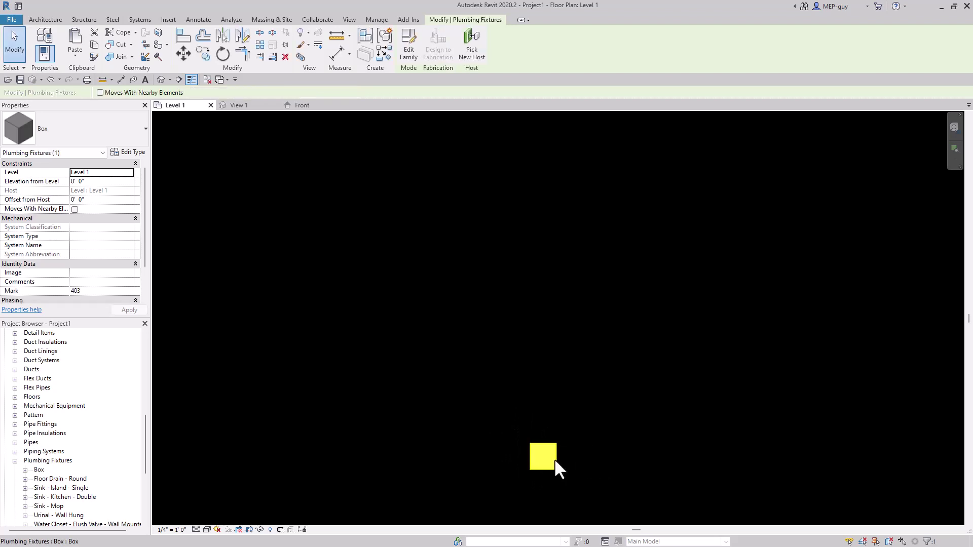
Array the placed box straight up the plan as 10 evenly spaced, ungrouped instances.
{"action": "left_click", "coordinate": [260, 44]}
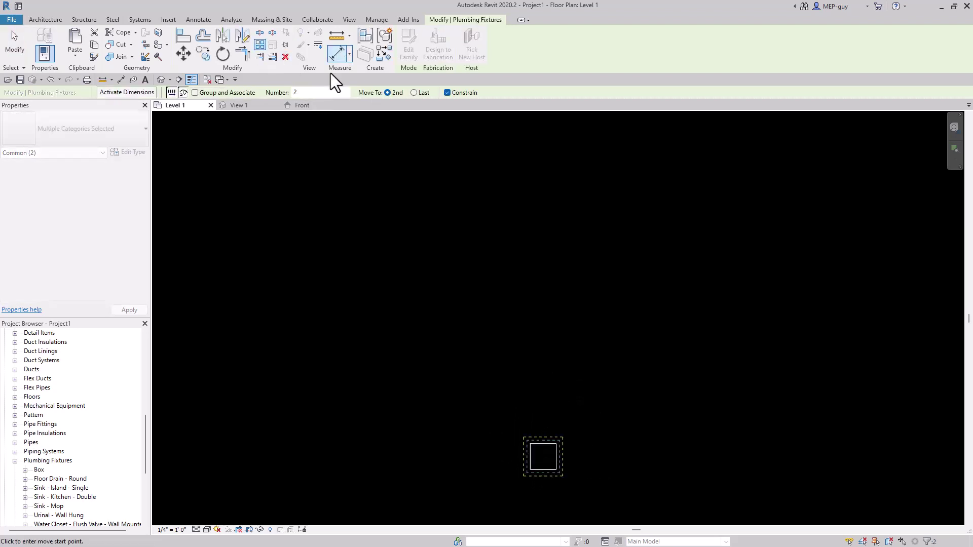
{"action": "left_click_drag", "start_coordinate": [315, 93], "coordinate": [285, 93]}
{"action": "type", "text": "10"}
{"action": "left_click", "coordinate": [604, 444]}
{"action": "left_click", "coordinate": [601, 381]}
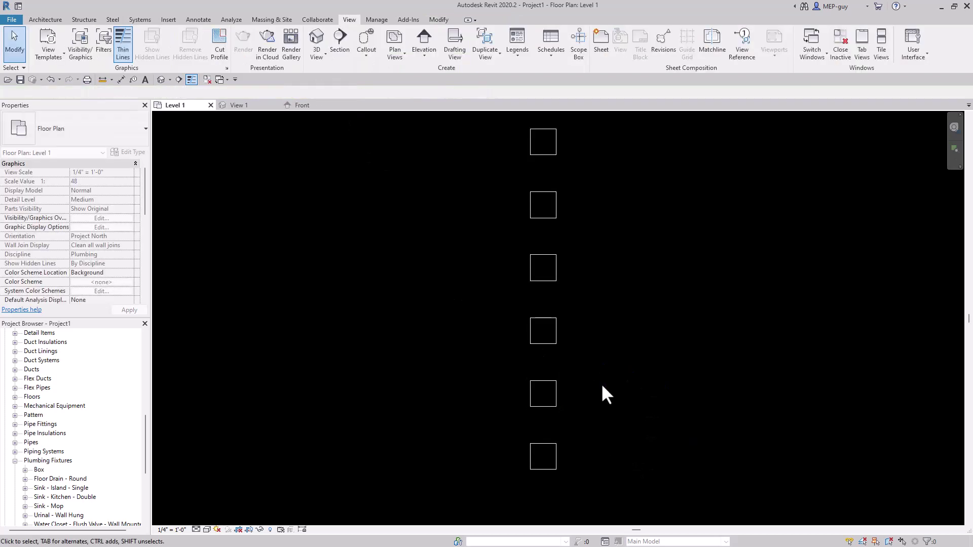
{"action": "scroll", "coordinate": [561, 461], "scroll_direction": "down", "scroll_amount": 2}
{"action": "scroll", "coordinate": [628, 409], "scroll_direction": "up", "scroll_amount": 2}
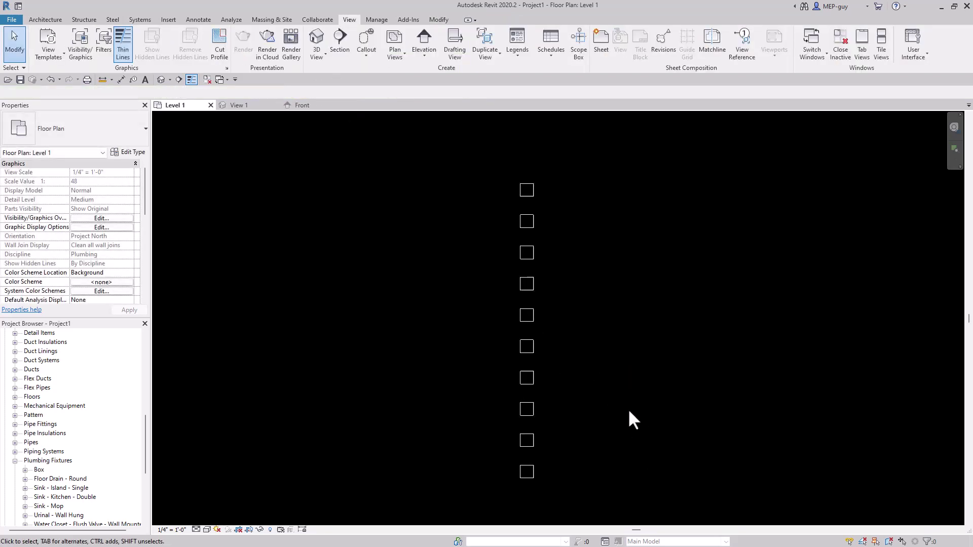
Open the default 3D view, dock it beside the Level 1 plan and select the far end box.
{"action": "left_click", "coordinate": [315, 37]}
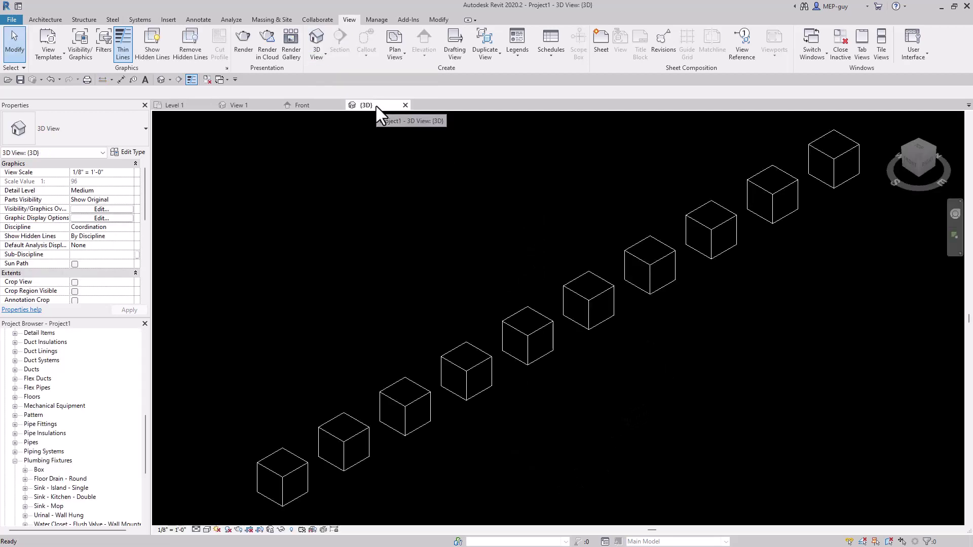
{"action": "left_click_drag", "start_coordinate": [376, 107], "coordinate": [969, 261]}
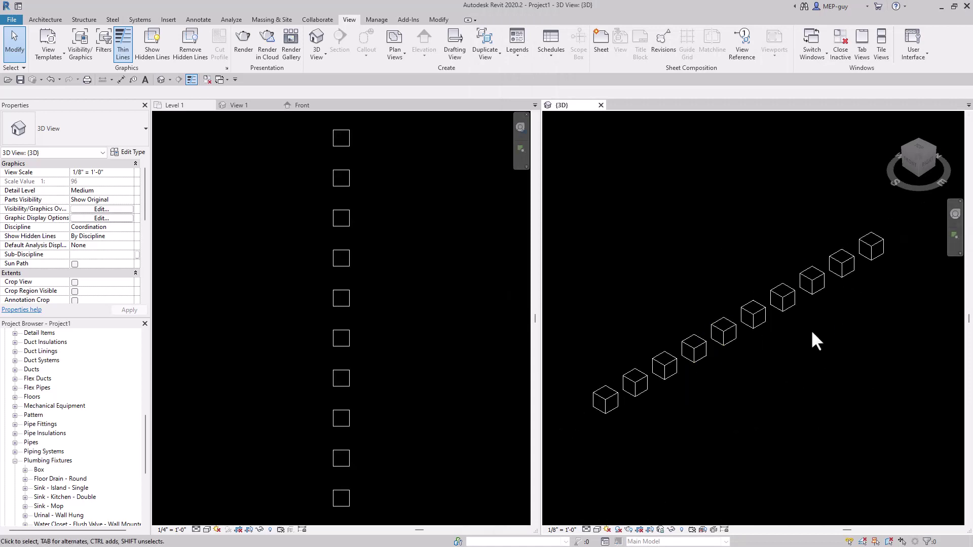
{"action": "left_click", "coordinate": [879, 243]}
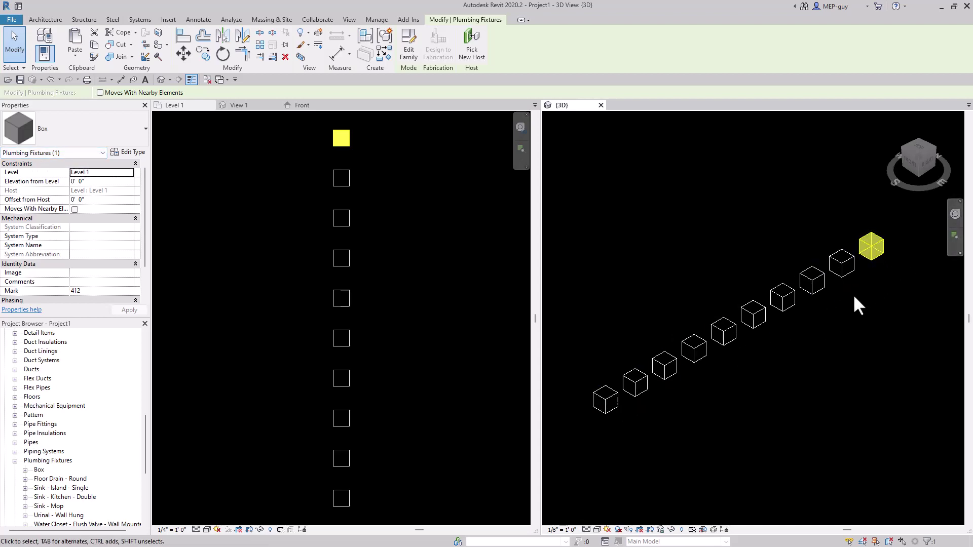
Place a pipe connector on one vertical side face of the cube in the Box family's View 1.
{"action": "left_click", "coordinate": [251, 105]}
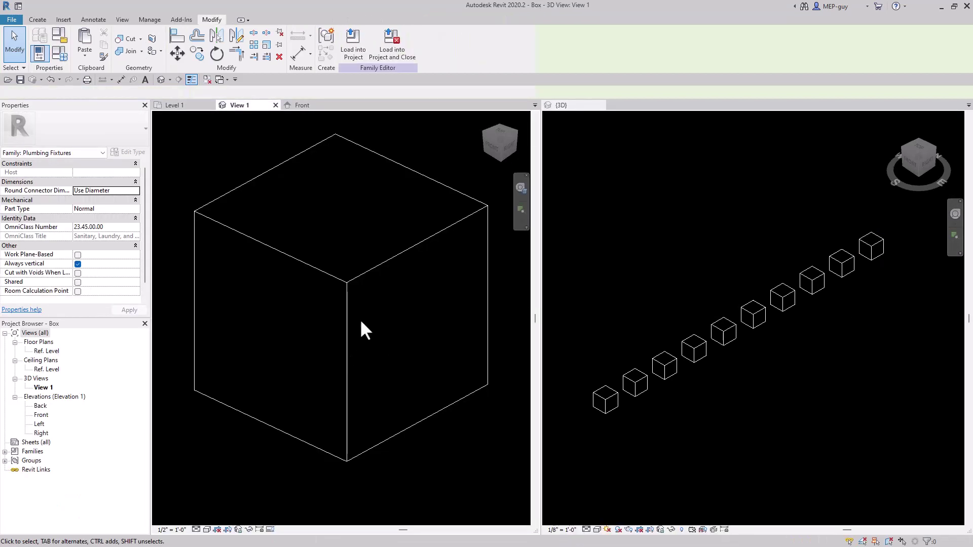
{"action": "left_click", "coordinate": [36, 20]}
{"action": "left_click", "coordinate": [453, 46]}
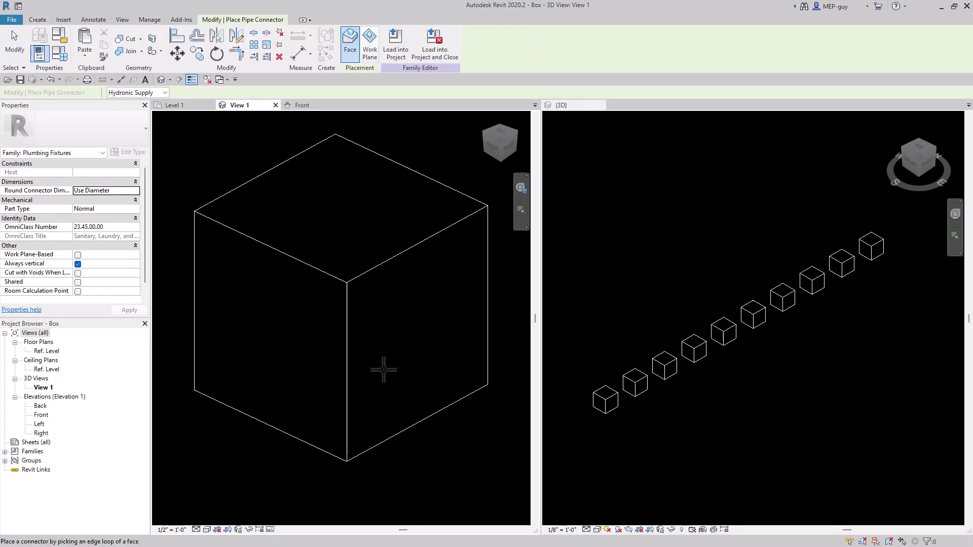
{"action": "left_click", "coordinate": [348, 351]}
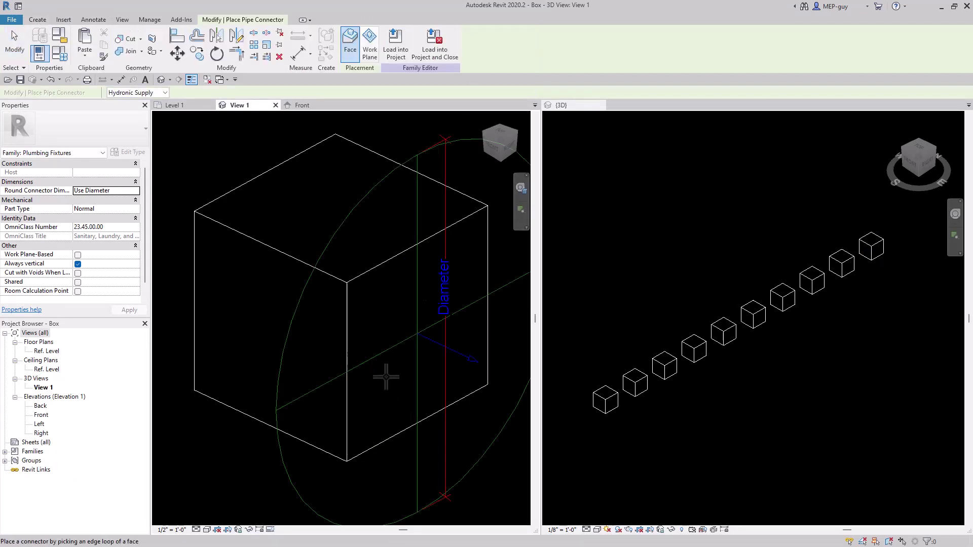
{"action": "key", "text": "Escape"}
Set the pipe connector's diameter to 1", its flow configuration to Preset and its flow direction to In.
{"action": "scroll", "coordinate": [399, 376], "scroll_direction": "down", "scroll_amount": 2}
{"action": "left_click", "coordinate": [466, 315]}
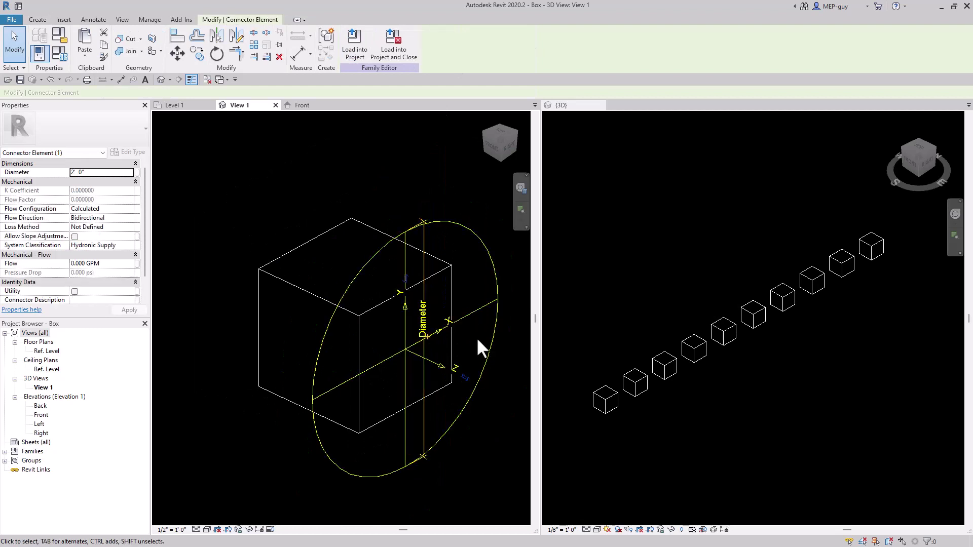
{"action": "left_click", "coordinate": [92, 173]}
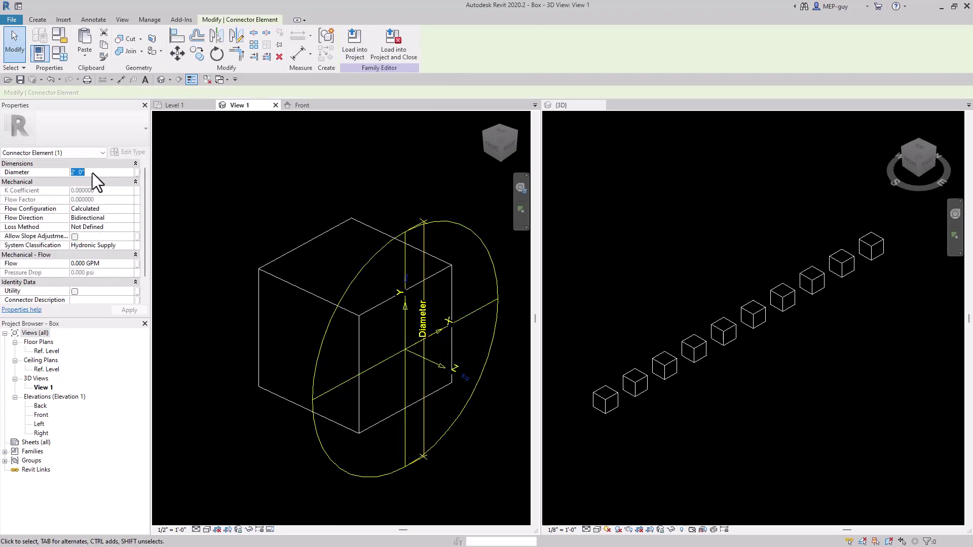
{"action": "type", "text": "1\""}
{"action": "left_click", "coordinate": [108, 210]}
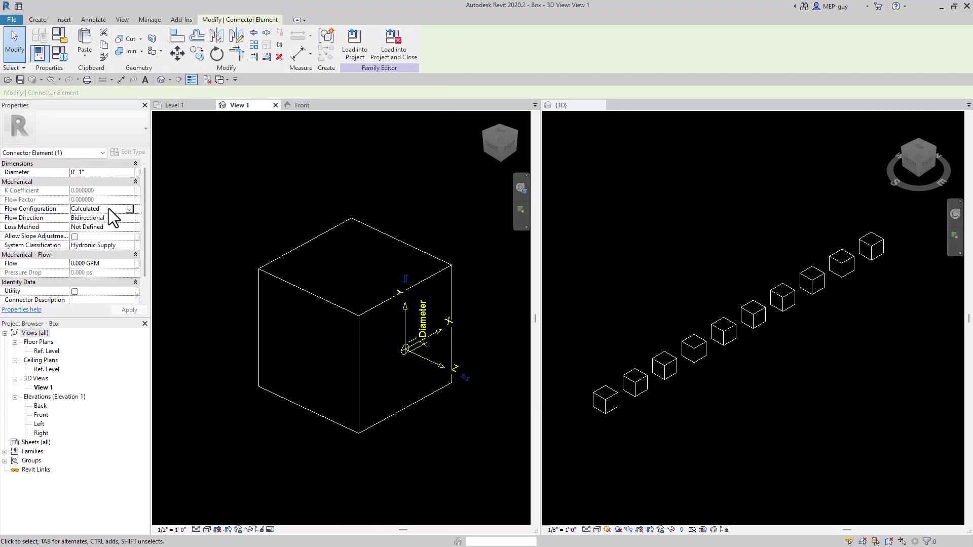
{"action": "left_click", "coordinate": [129, 209]}
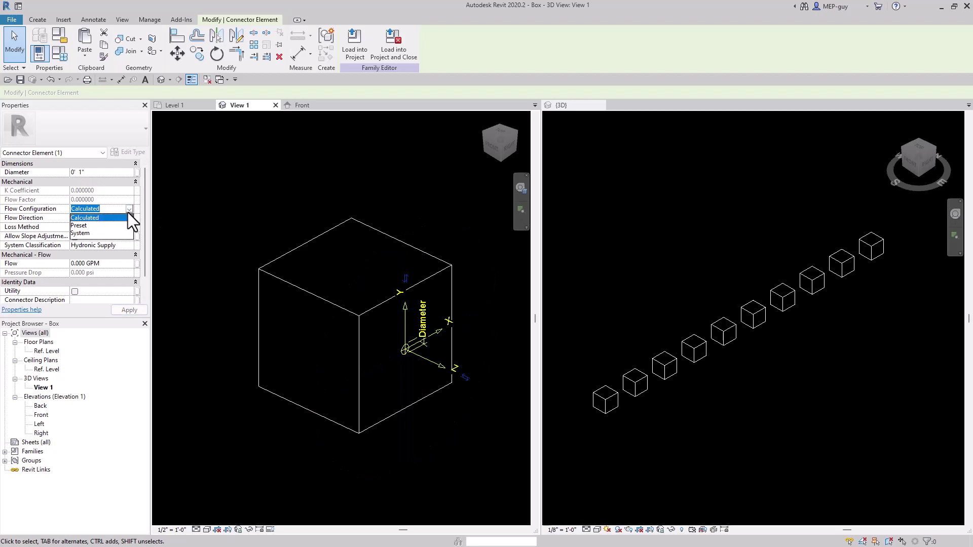
{"action": "left_click", "coordinate": [89, 228]}
Set the connector's system classification to Domestic Cold Water and its flow to 1 GPM.
{"action": "left_click", "coordinate": [129, 246]}
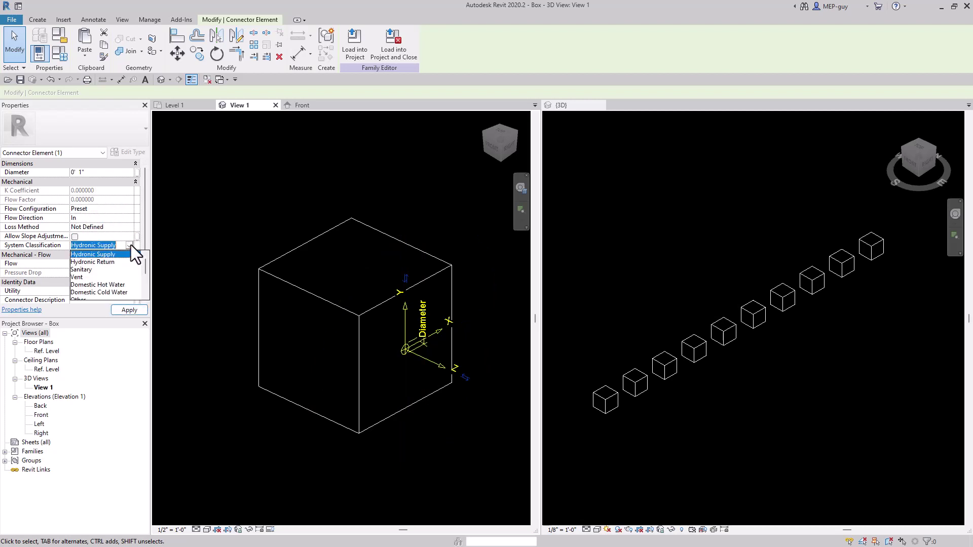
{"action": "left_click", "coordinate": [102, 293]}
{"action": "left_click", "coordinate": [108, 272]}
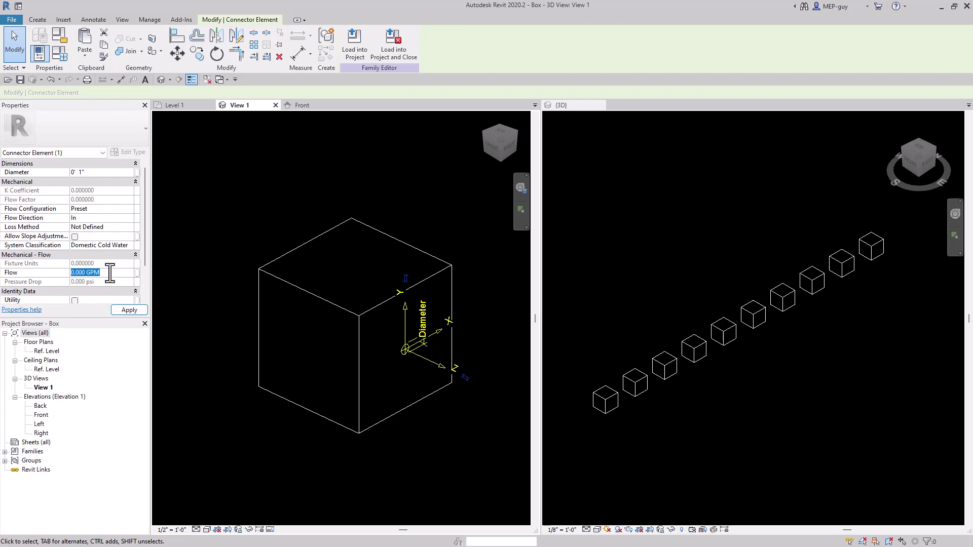
{"action": "type", "text": "1"}
{"action": "key", "text": "Return"}
{"action": "left_click", "coordinate": [126, 308]}
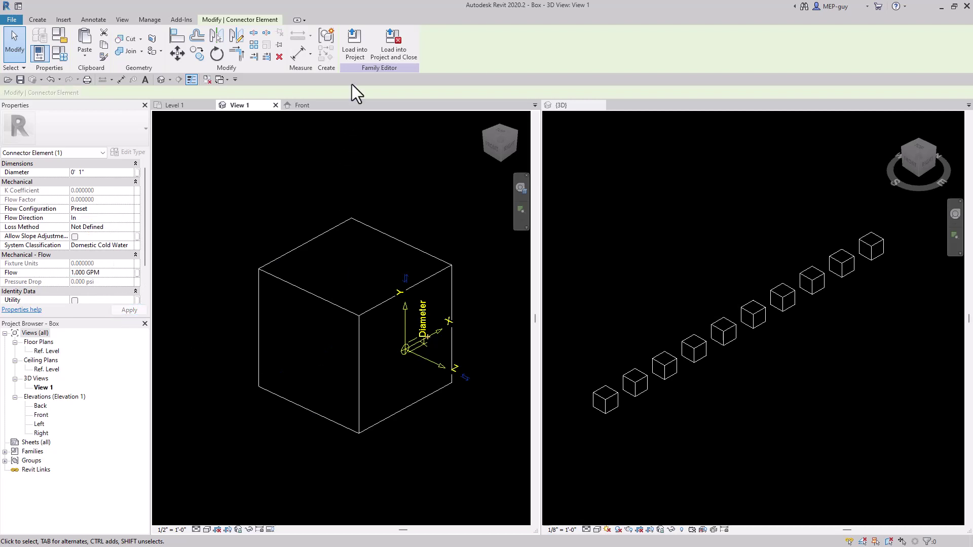
Reload the edited Box family into the project, overwriting the existing version.
{"action": "left_click", "coordinate": [357, 48]}
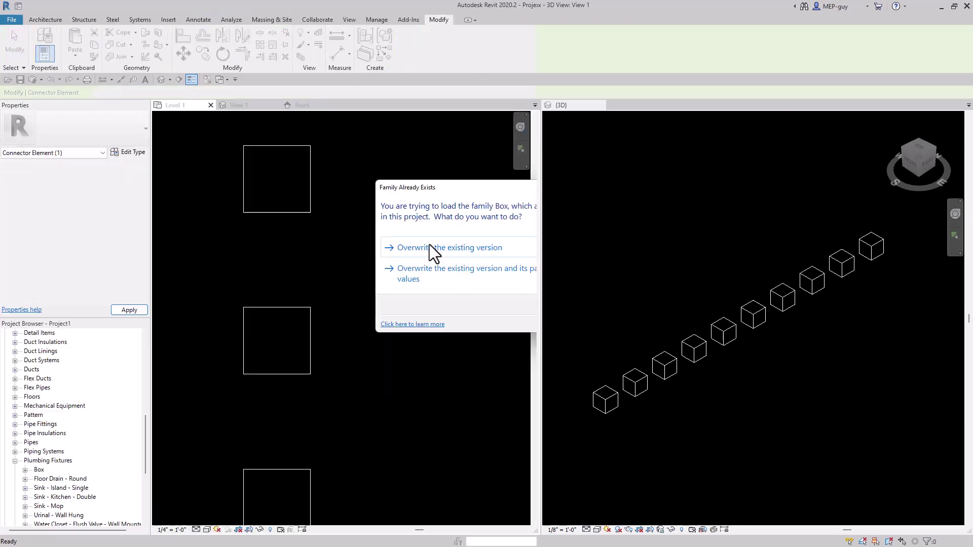
{"action": "left_click", "coordinate": [438, 248]}
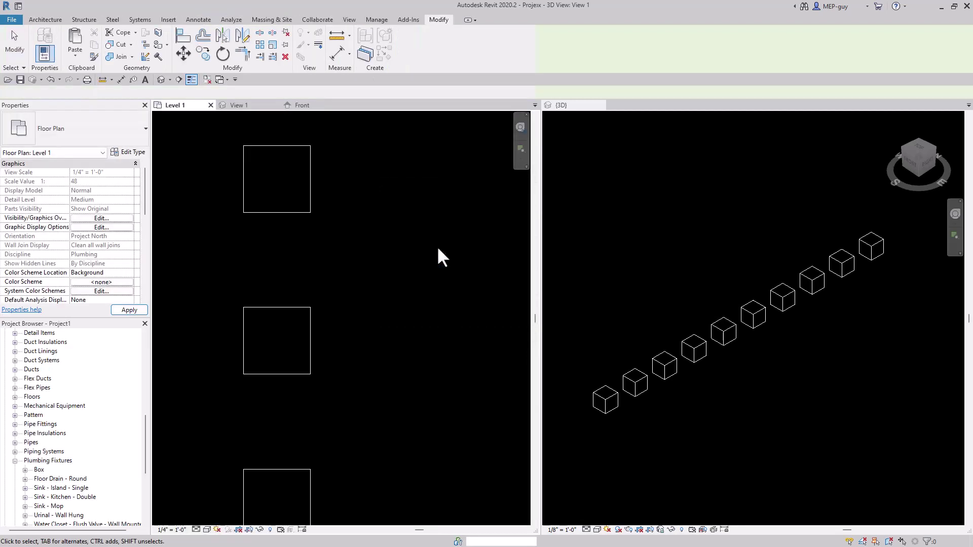
{"action": "scroll", "coordinate": [817, 385], "scroll_direction": "up", "scroll_amount": 5}
{"action": "left_click", "coordinate": [821, 394]}
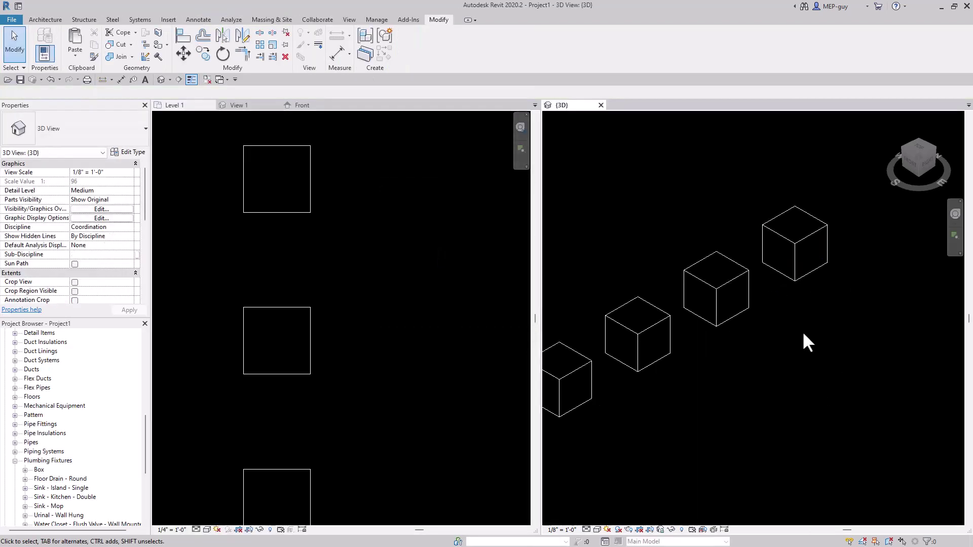
Draw a 1" pipe from the topmost box's connector in plan, turning it down parallel to the boxes for about 5 feet.
{"action": "left_click", "coordinate": [811, 274]}
{"action": "scroll", "coordinate": [821, 325], "scroll_direction": "down", "scroll_amount": 2}
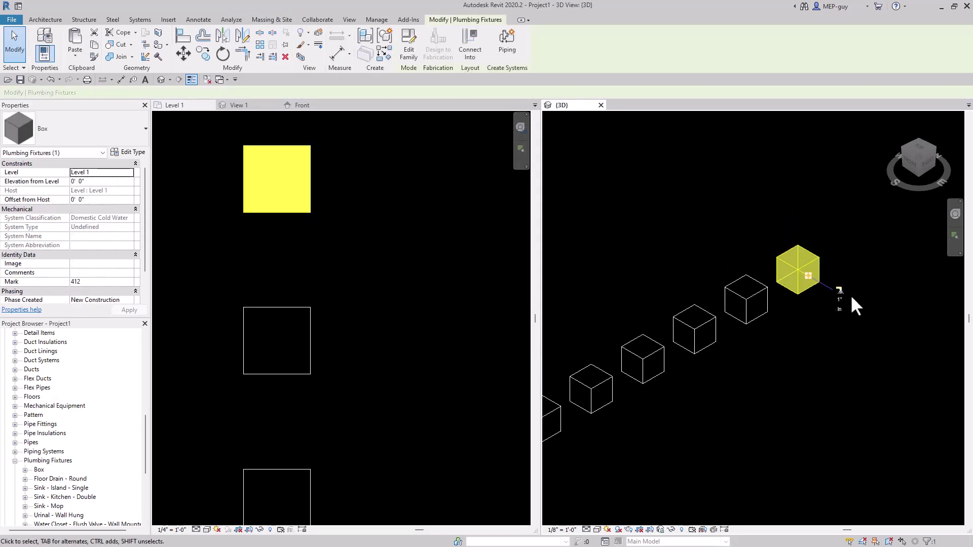
{"action": "scroll", "coordinate": [397, 324], "scroll_direction": "down", "scroll_amount": 1}
{"action": "scroll", "coordinate": [396, 325], "scroll_direction": "down", "scroll_amount": 1}
{"action": "left_click", "coordinate": [333, 257]}
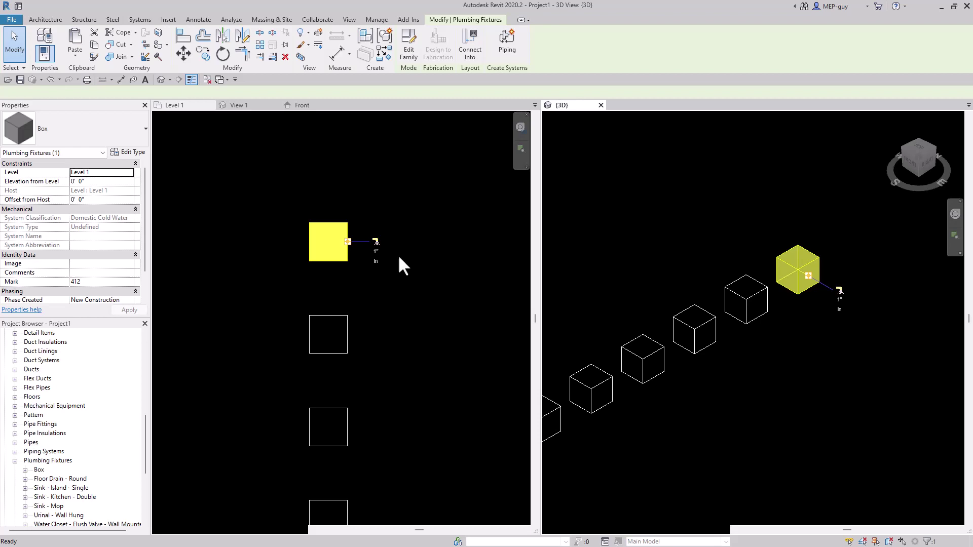
{"action": "left_click", "coordinate": [376, 241]}
{"action": "scroll", "coordinate": [324, 253], "scroll_direction": "down", "scroll_amount": 2}
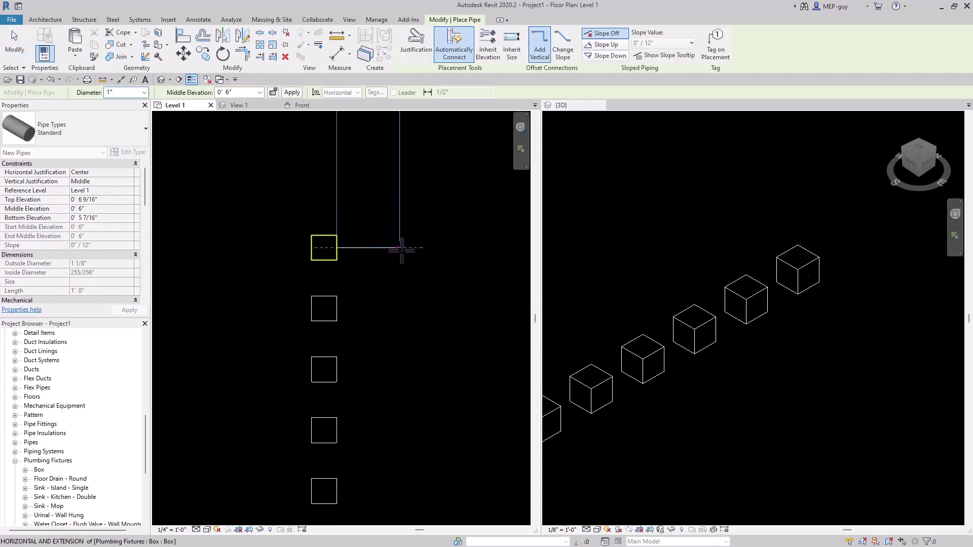
{"action": "left_click", "coordinate": [411, 248]}
{"action": "left_click", "coordinate": [412, 378]}
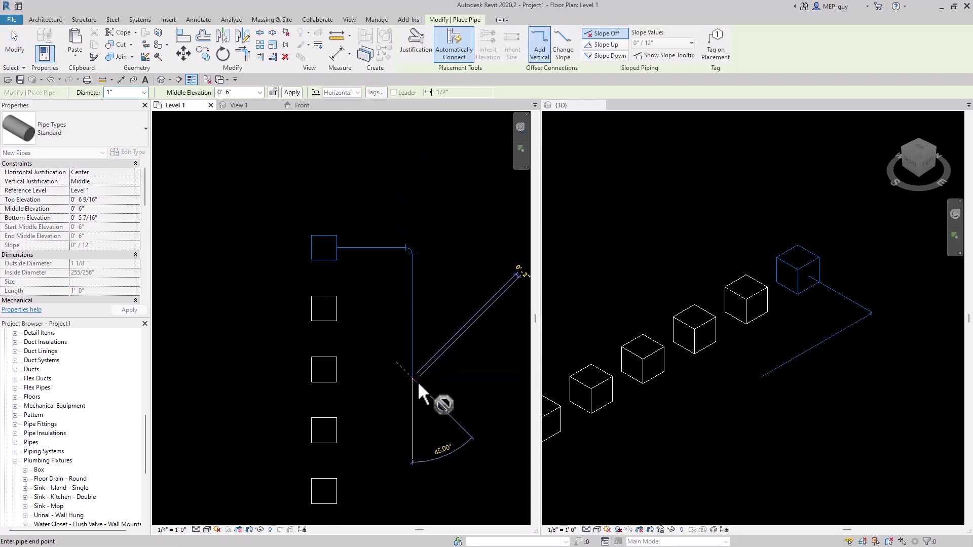
{"action": "key", "text": "Escape"}
{"action": "key", "text": "Escape"}
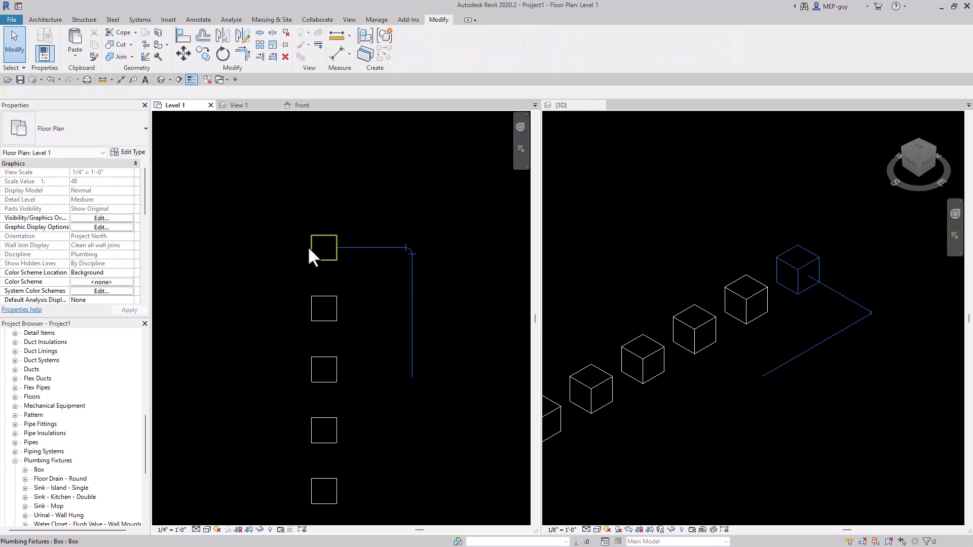
Check the mechanical properties of the pipe running parallel to the boxes, then undo the drawn pipe run.
{"action": "left_click", "coordinate": [412, 277]}
{"action": "scroll", "coordinate": [94, 204], "scroll_direction": "down", "scroll_amount": 3}
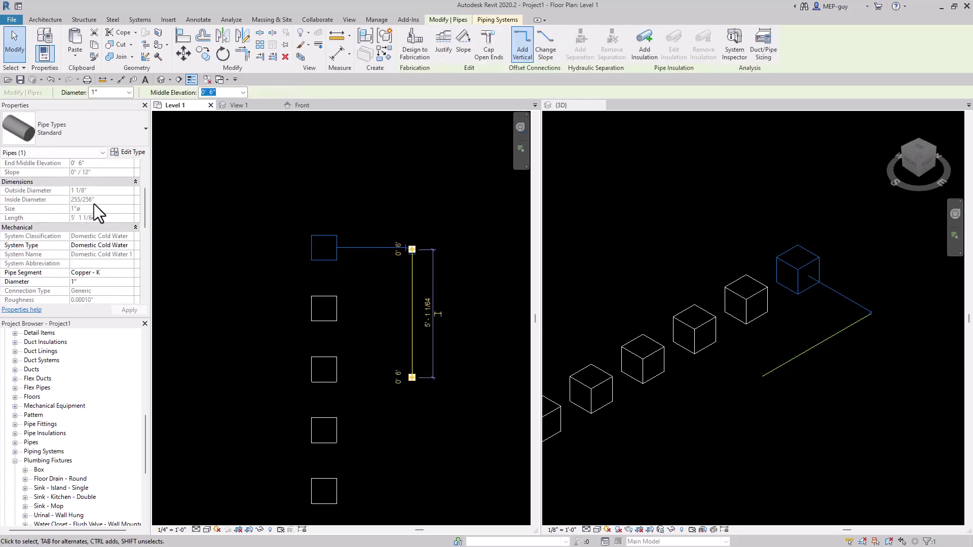
{"action": "left_click", "coordinate": [461, 297]}
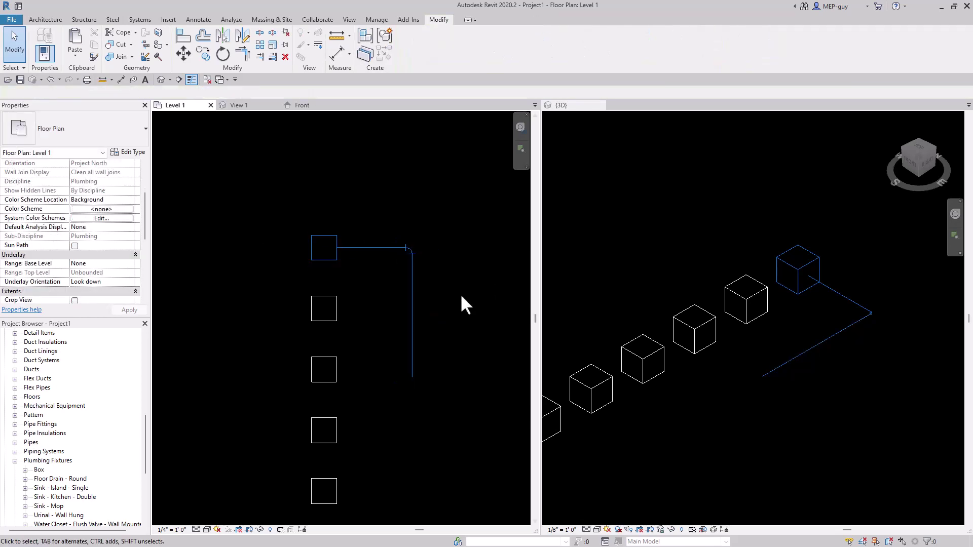
{"action": "key", "text": "ctrl+z"}
{"action": "scroll", "coordinate": [456, 299], "scroll_direction": "down", "scroll_amount": 4}
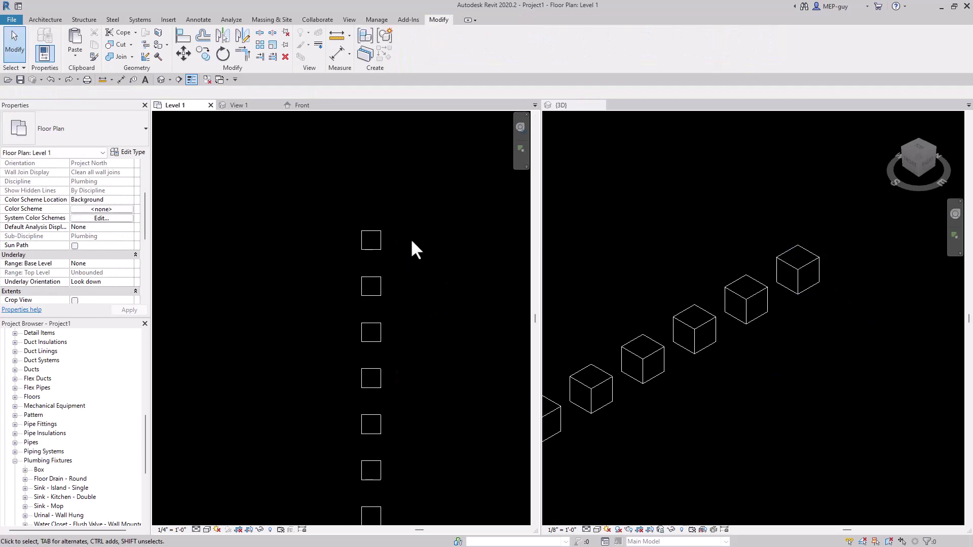
Select all ten boxes in the plan and create a Domestic Cold Water piping system named Domestic Cold Water 1.
{"action": "scroll", "coordinate": [442, 418], "scroll_direction": "up", "scroll_amount": 2}
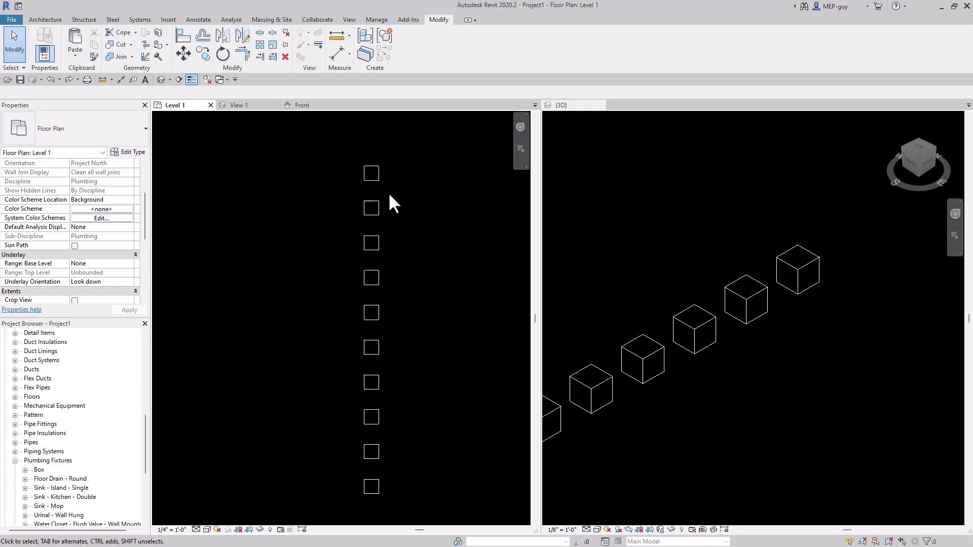
{"action": "scroll", "coordinate": [388, 193], "scroll_direction": "down", "scroll_amount": 1}
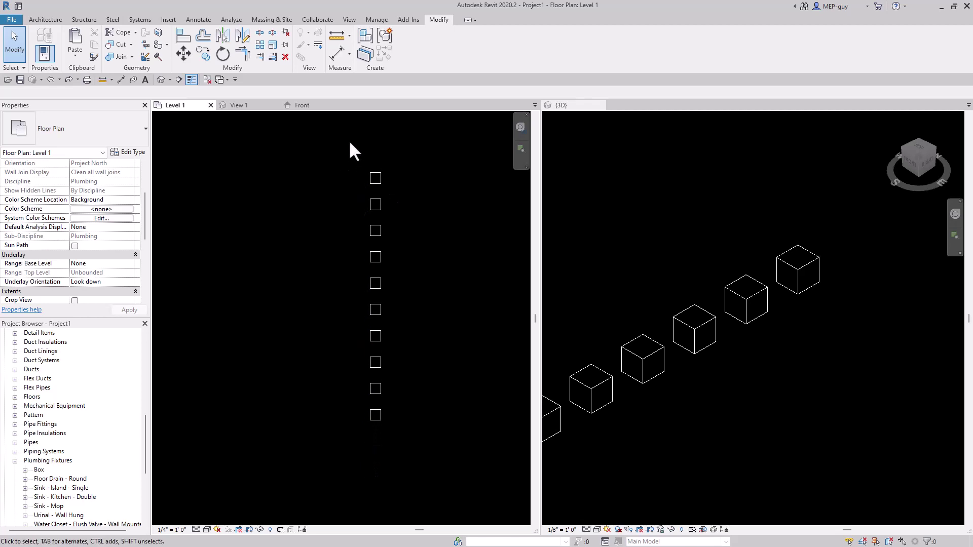
{"action": "left_click_drag", "start_coordinate": [349, 141], "coordinate": [425, 439]}
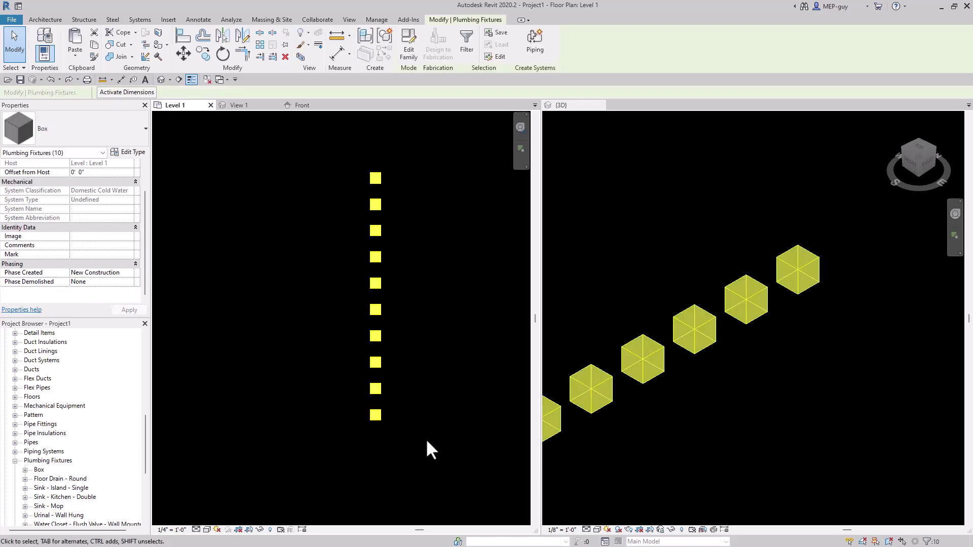
{"action": "left_click", "coordinate": [534, 39]}
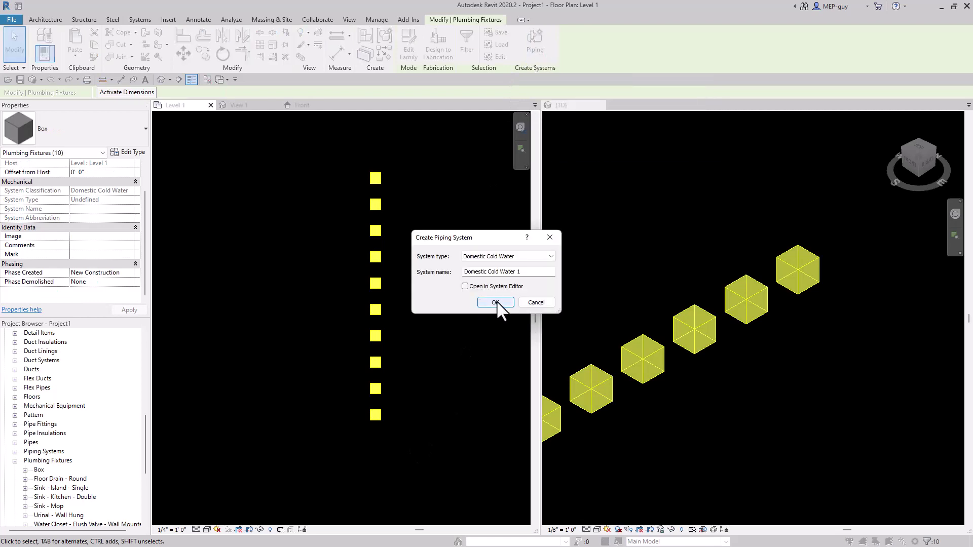
{"action": "left_click", "coordinate": [495, 303]}
{"action": "scroll", "coordinate": [856, 286], "scroll_direction": "down", "scroll_amount": 3}
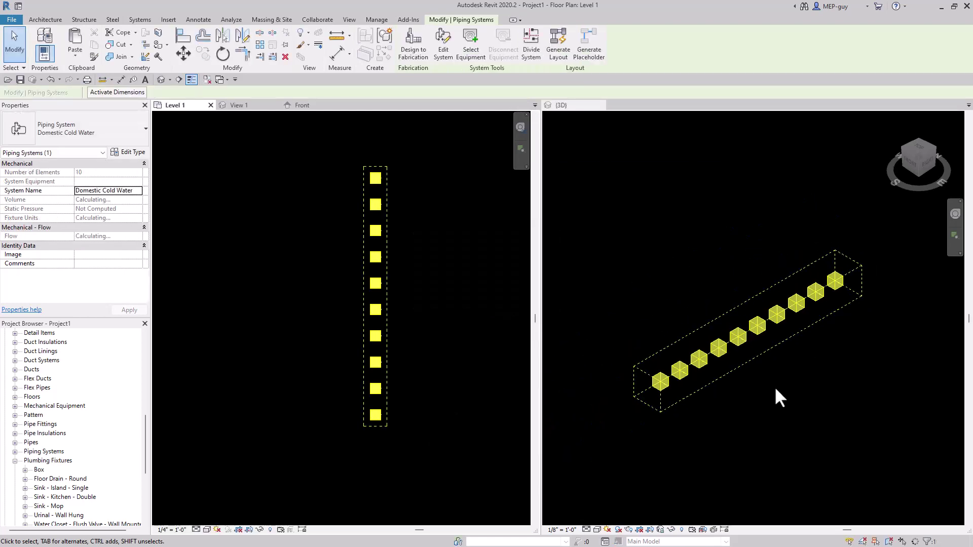
{"action": "scroll", "coordinate": [776, 390], "scroll_direction": "up", "scroll_amount": 1}
{"action": "scroll", "coordinate": [787, 377], "scroll_direction": "up", "scroll_amount": 1}
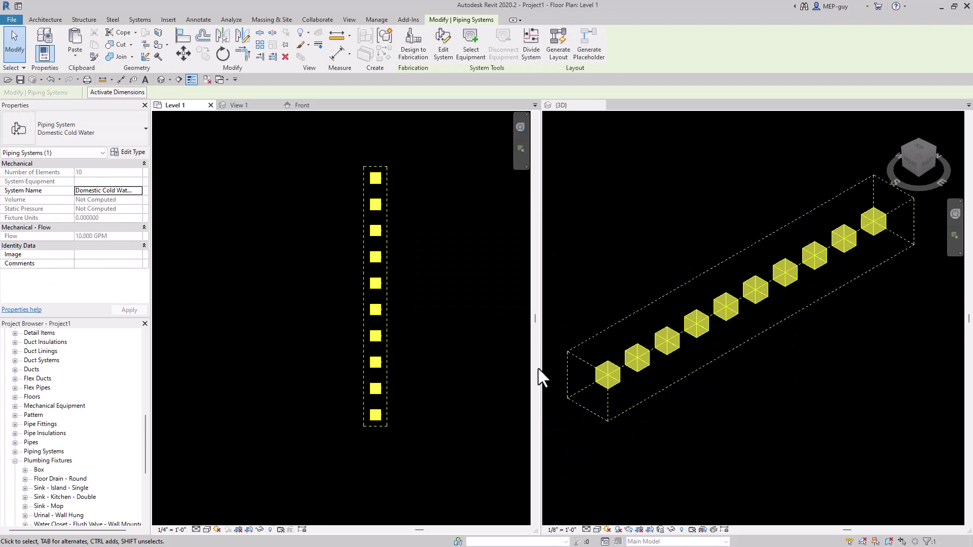
Generate the piping layout for the ten-box system using the first Network solution with 0" / 12" slope.
{"action": "scroll", "coordinate": [452, 247], "scroll_direction": "up", "scroll_amount": 1}
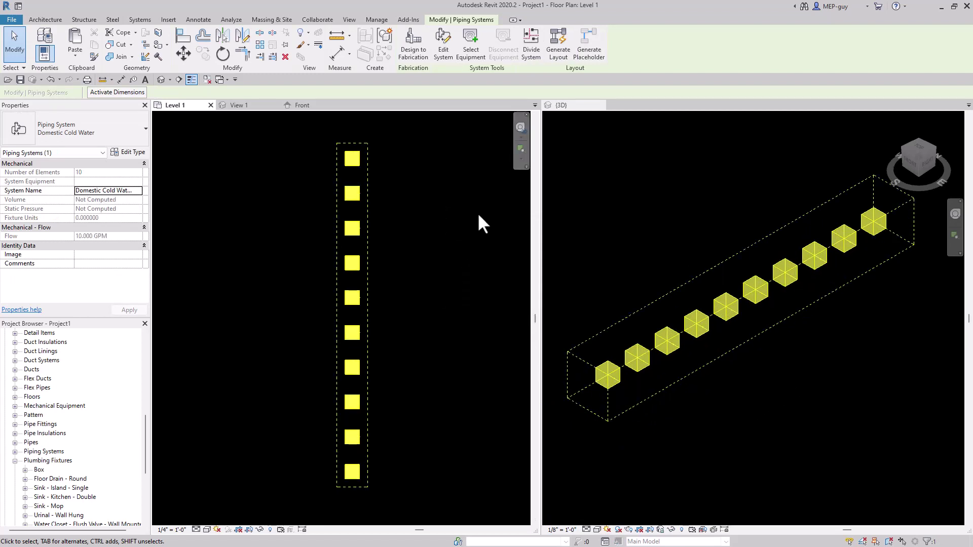
{"action": "left_click", "coordinate": [558, 55]}
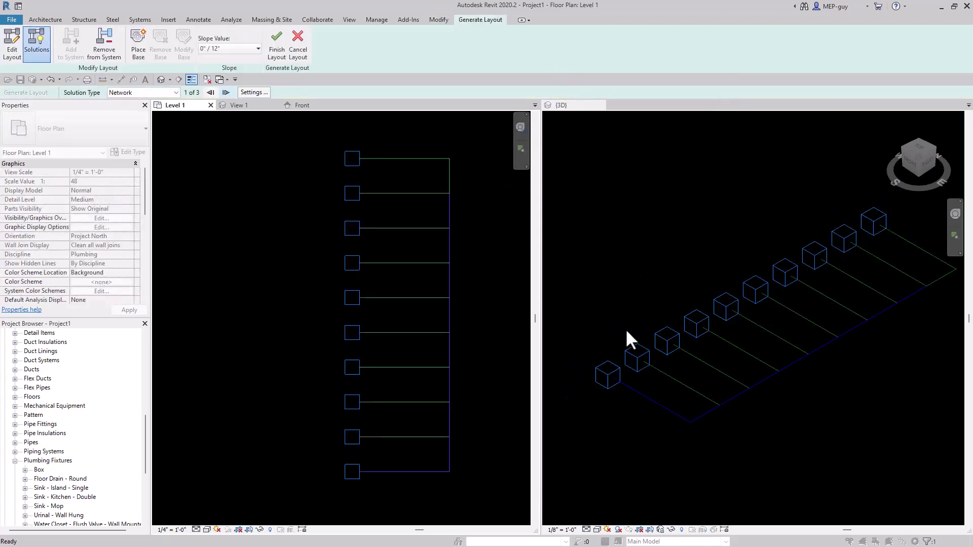
{"action": "scroll", "coordinate": [783, 388], "scroll_direction": "up", "scroll_amount": 1}
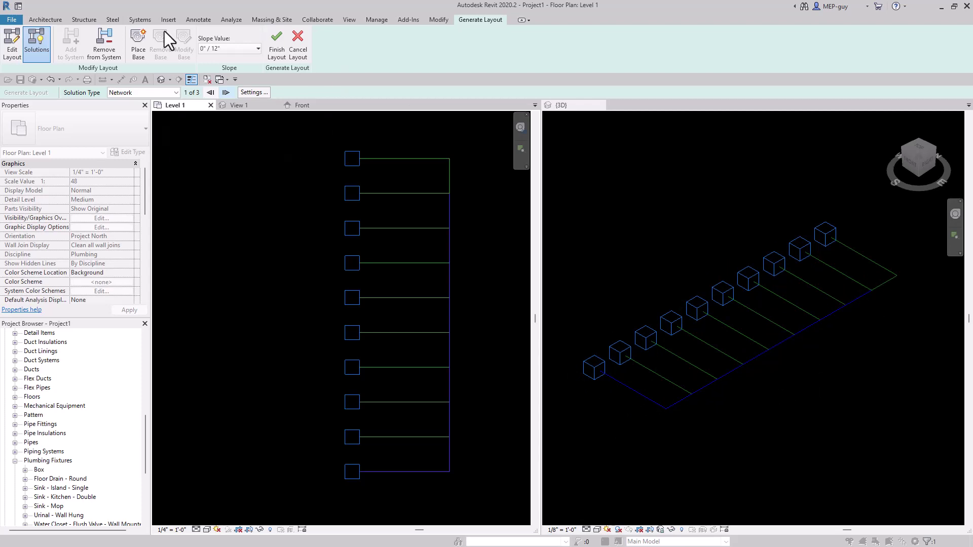
{"action": "left_click", "coordinate": [278, 49]}
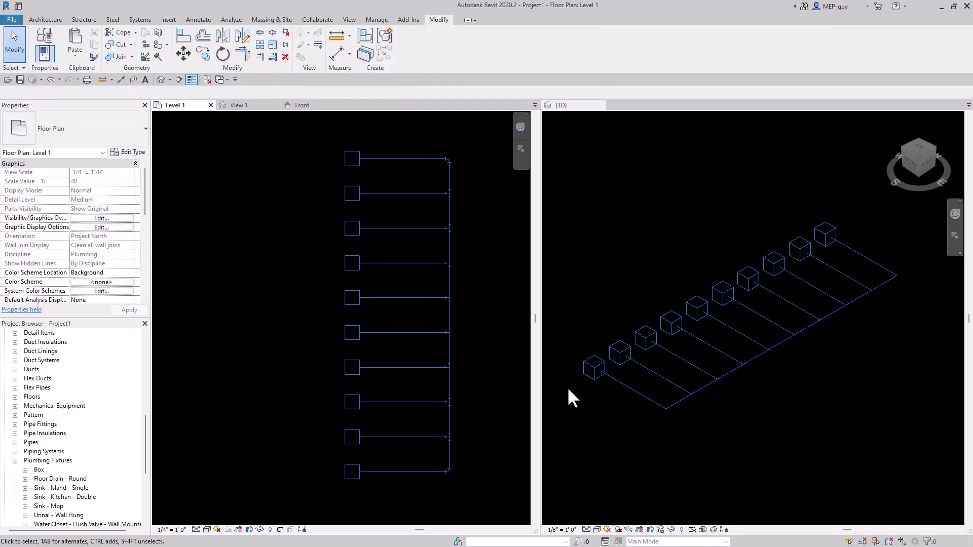
Set the 3D view's detail level to Fine and inspect the generated pipes and fittings.
{"action": "left_click", "coordinate": [587, 530]}
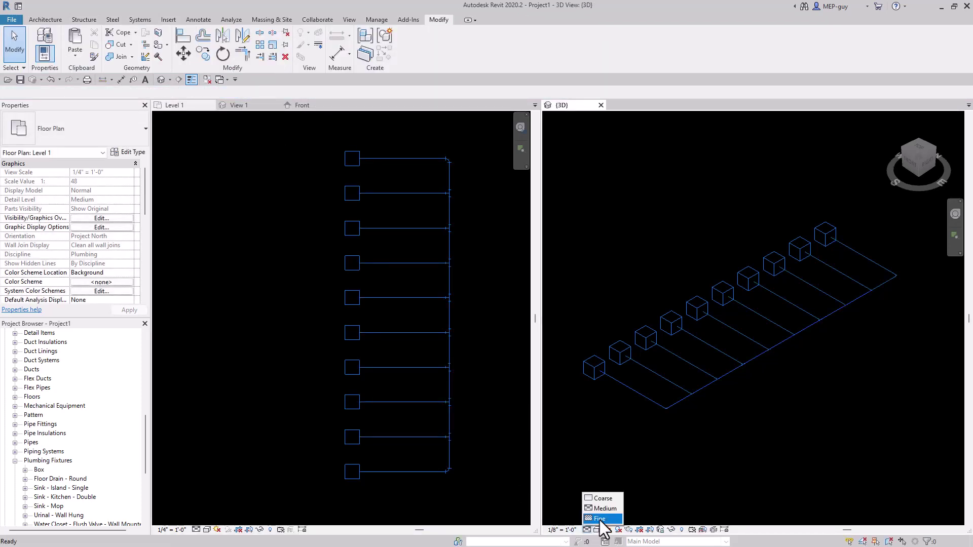
{"action": "left_click", "coordinate": [599, 518]}
{"action": "scroll", "coordinate": [868, 252], "scroll_direction": "up", "scroll_amount": 5}
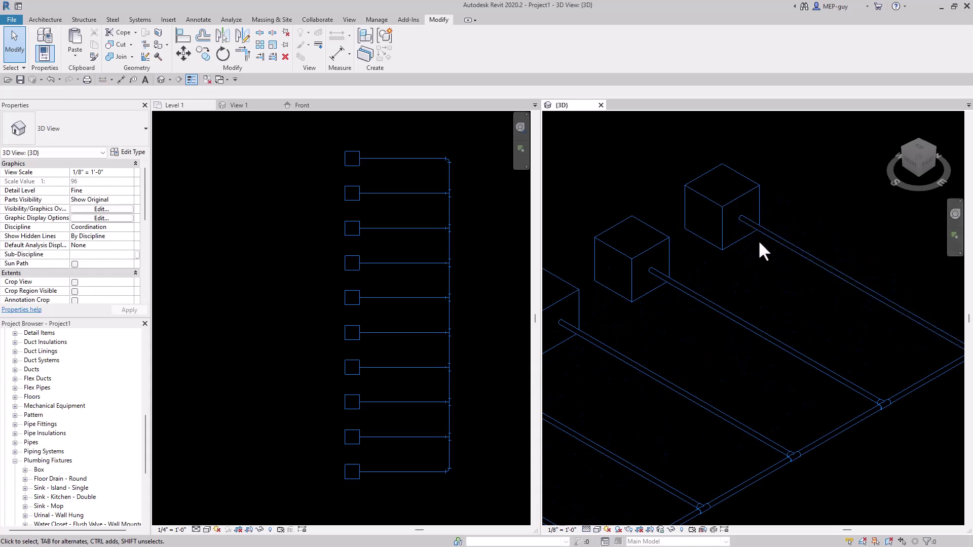
{"action": "scroll", "coordinate": [760, 243], "scroll_direction": "down", "scroll_amount": 3}
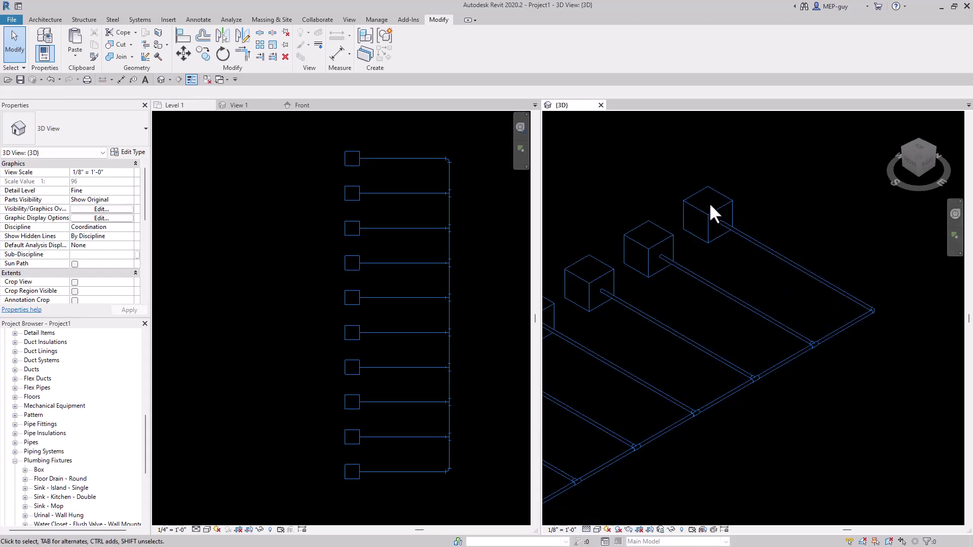
{"action": "scroll", "coordinate": [830, 210], "scroll_direction": "down", "scroll_amount": 5}
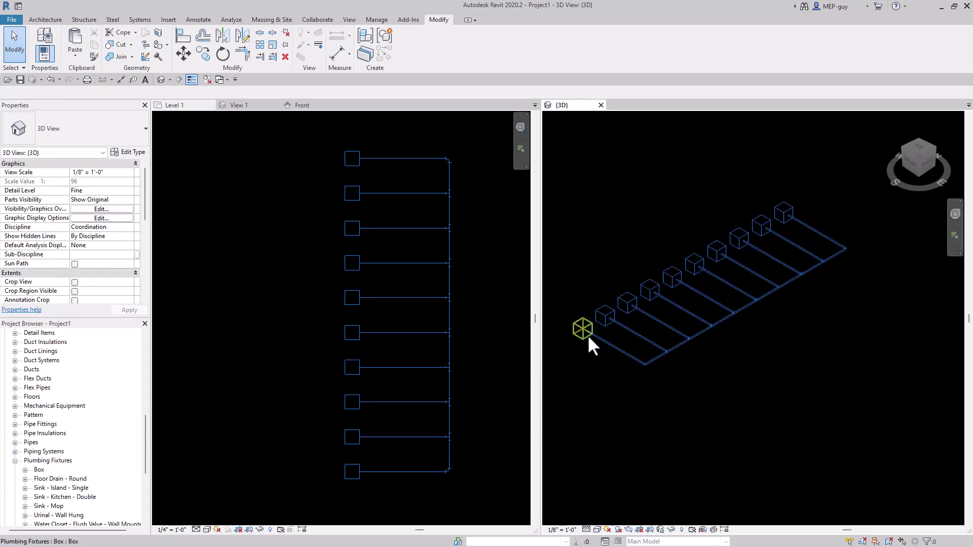
{"action": "scroll", "coordinate": [595, 244], "scroll_direction": "up", "scroll_amount": 2}
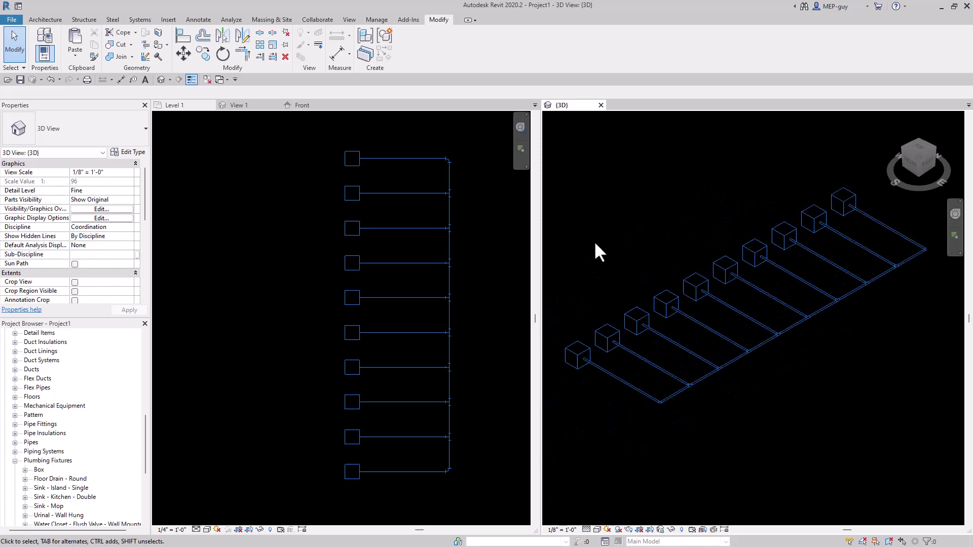
Convert the elbow joining the bottommost box's branch to the main in the Level 1 plan into a tee.
{"action": "left_click", "coordinate": [479, 281]}
{"action": "scroll", "coordinate": [487, 285], "scroll_direction": "up", "scroll_amount": 1}
{"action": "scroll", "coordinate": [269, 293], "scroll_direction": "down", "scroll_amount": 2}
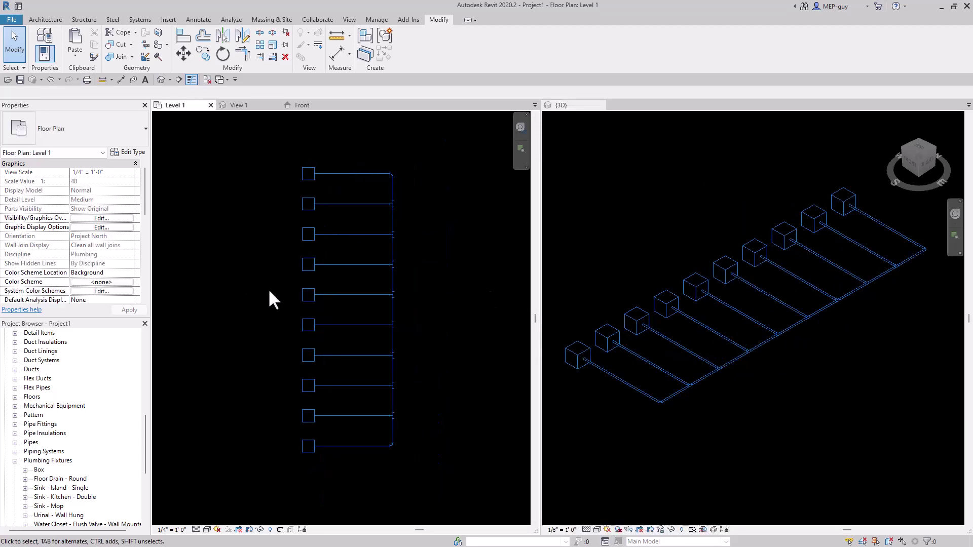
{"action": "scroll", "coordinate": [316, 288], "scroll_direction": "up", "scroll_amount": 1}
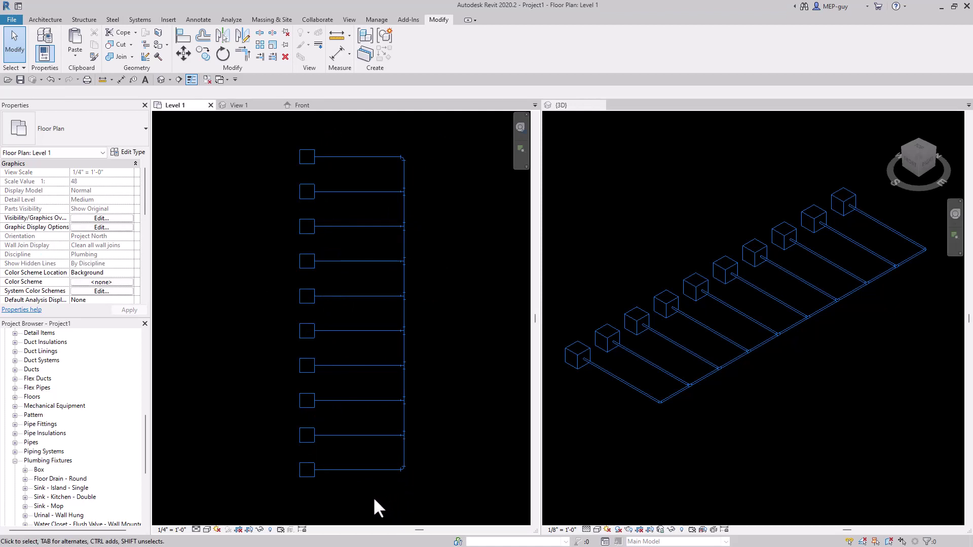
{"action": "scroll", "coordinate": [373, 496], "scroll_direction": "up", "scroll_amount": 3}
{"action": "left_click", "coordinate": [435, 437]}
{"action": "scroll", "coordinate": [445, 463], "scroll_direction": "up", "scroll_amount": 3}
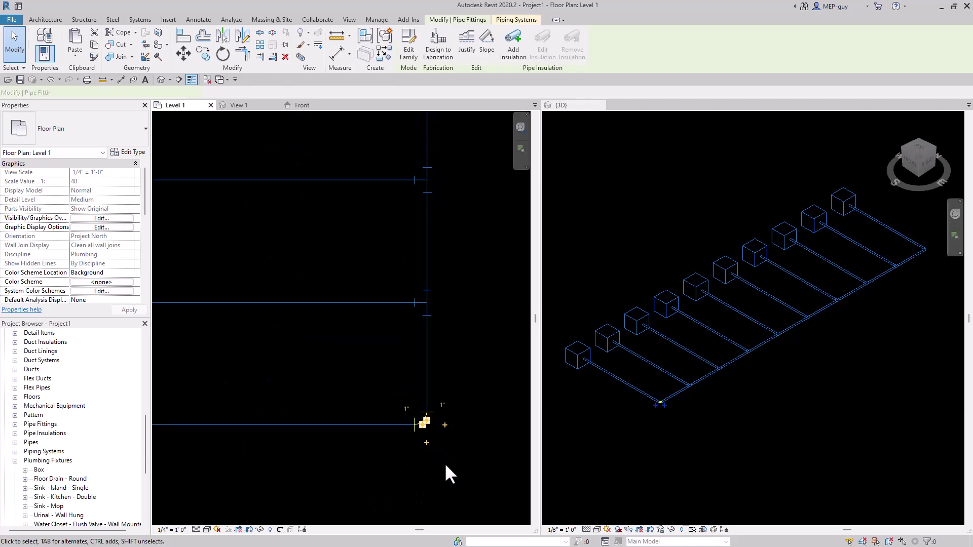
{"action": "left_click", "coordinate": [424, 437]}
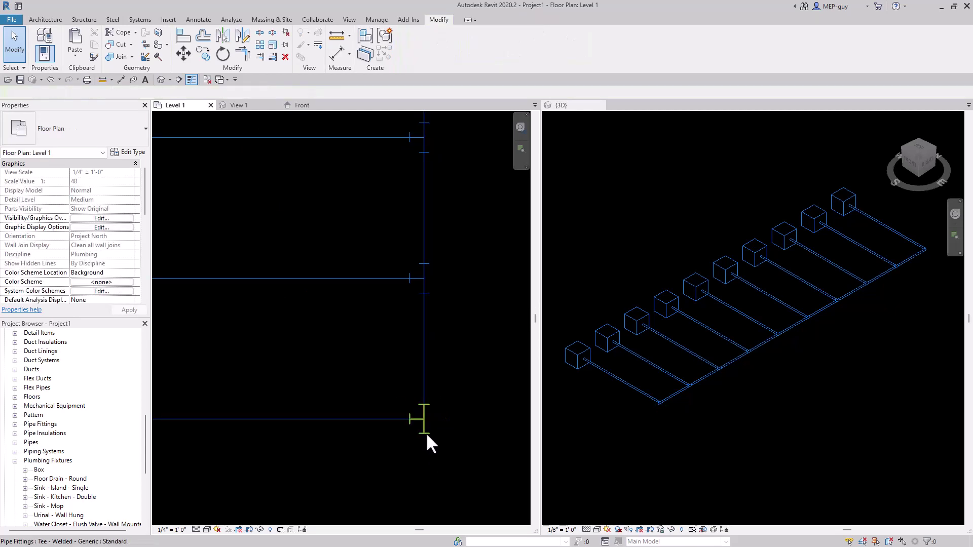
Draw a pipe from the new tee's open end straight down in plan, extending the main past the bottommost box.
{"action": "right_click", "coordinate": [426, 432]}
{"action": "left_click", "coordinate": [456, 197]}
{"action": "scroll", "coordinate": [420, 286], "scroll_direction": "down", "scroll_amount": 3}
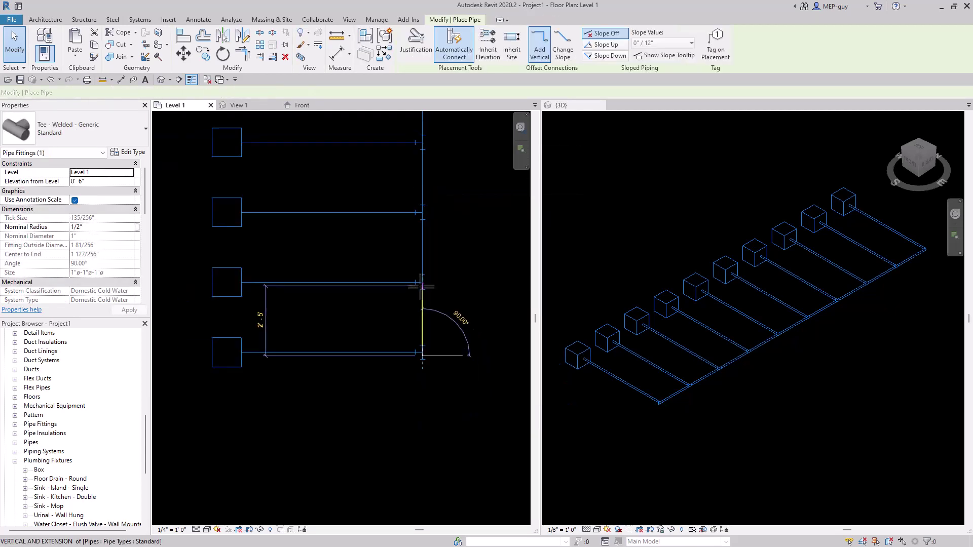
{"action": "left_click", "coordinate": [477, 460]}
{"action": "key", "text": "Escape"}
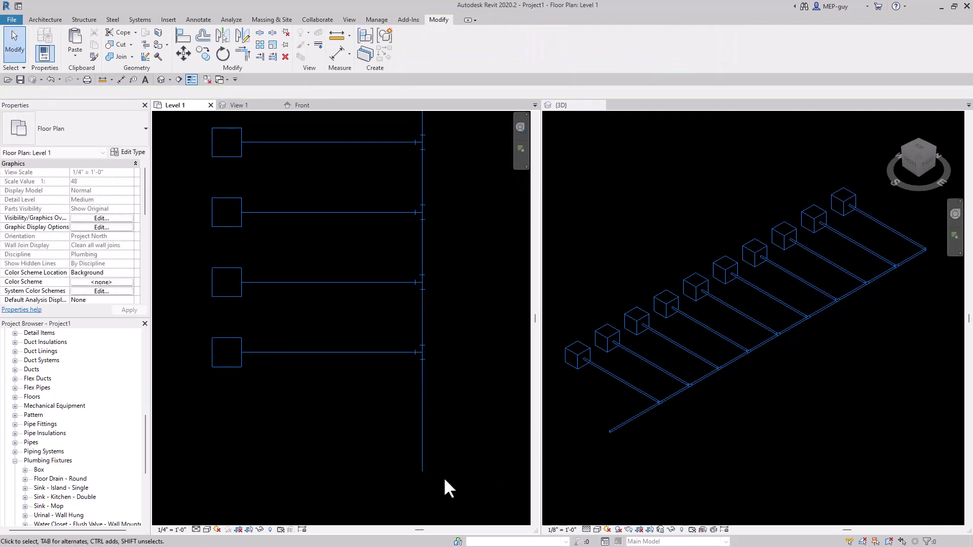
Tag only the ten branch pipes and the main's bottom extension in plan with the Pipe Size Tag.
{"action": "scroll", "coordinate": [431, 489], "scroll_direction": "down", "scroll_amount": 3}
{"action": "left_click_drag", "start_coordinate": [396, 138], "coordinate": [427, 454]}
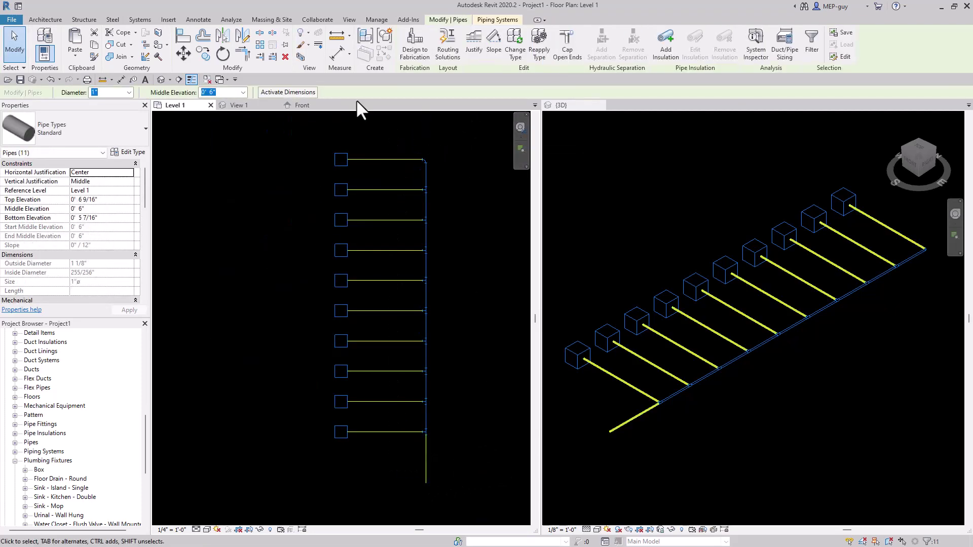
{"action": "left_click", "coordinate": [199, 19]}
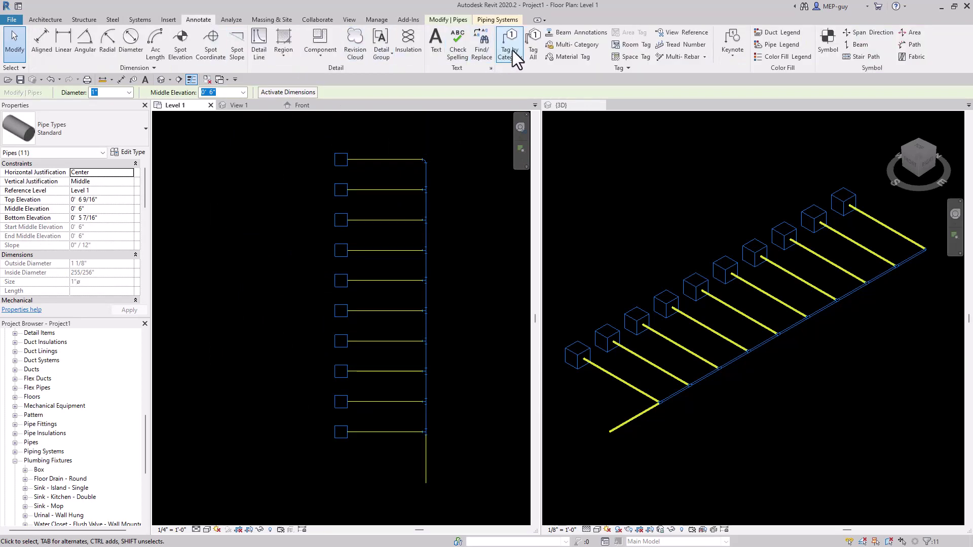
{"action": "left_click", "coordinate": [533, 43]}
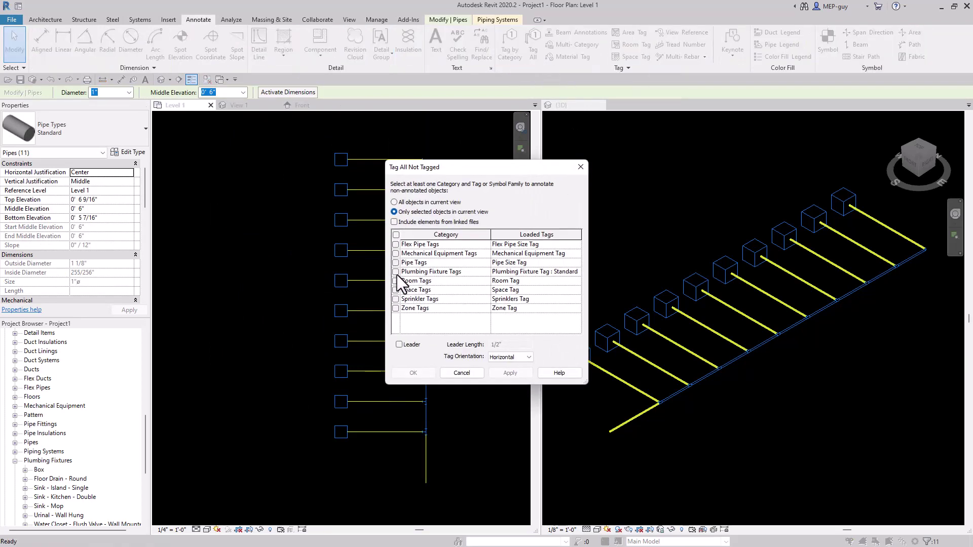
{"action": "left_click", "coordinate": [396, 263]}
{"action": "left_click", "coordinate": [413, 373]}
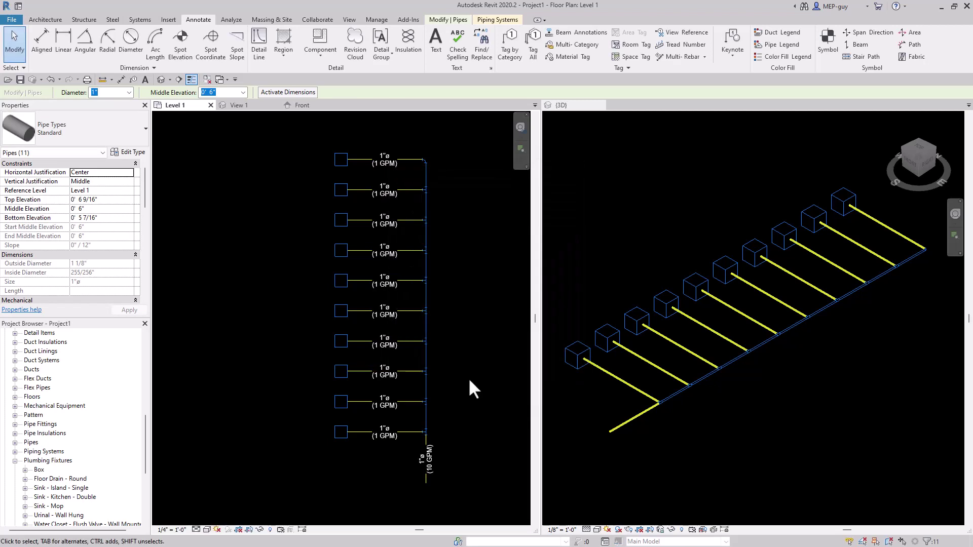
{"action": "left_click", "coordinate": [469, 381]}
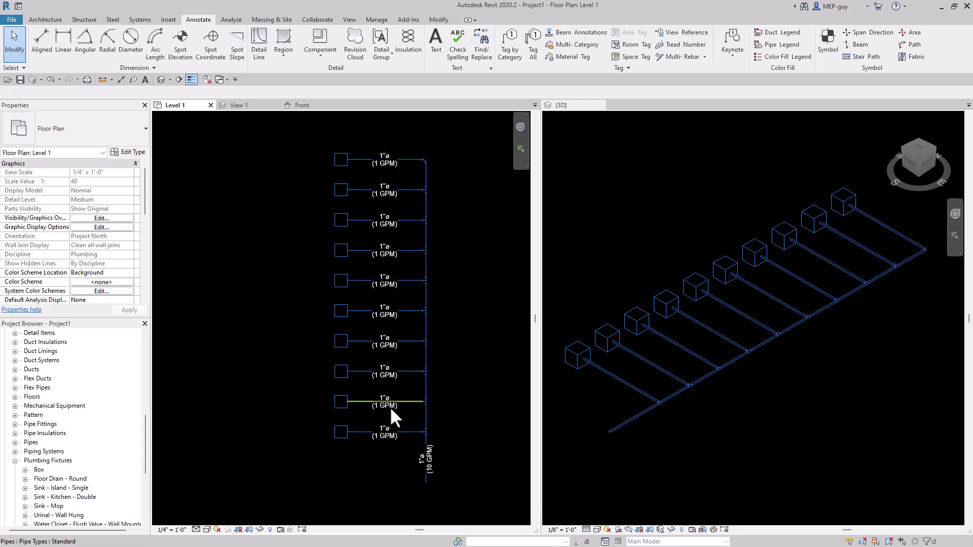
Select the entire connected network of boxes, pipes and fittings and create a model group from it.
{"action": "scroll", "coordinate": [427, 489], "scroll_direction": "up", "scroll_amount": 3}
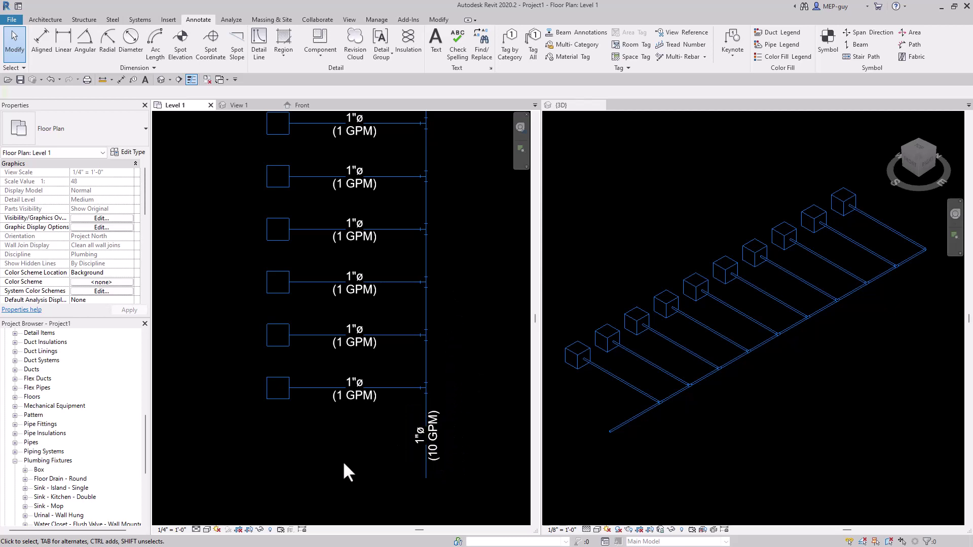
{"action": "scroll", "coordinate": [344, 463], "scroll_direction": "down", "scroll_amount": 2}
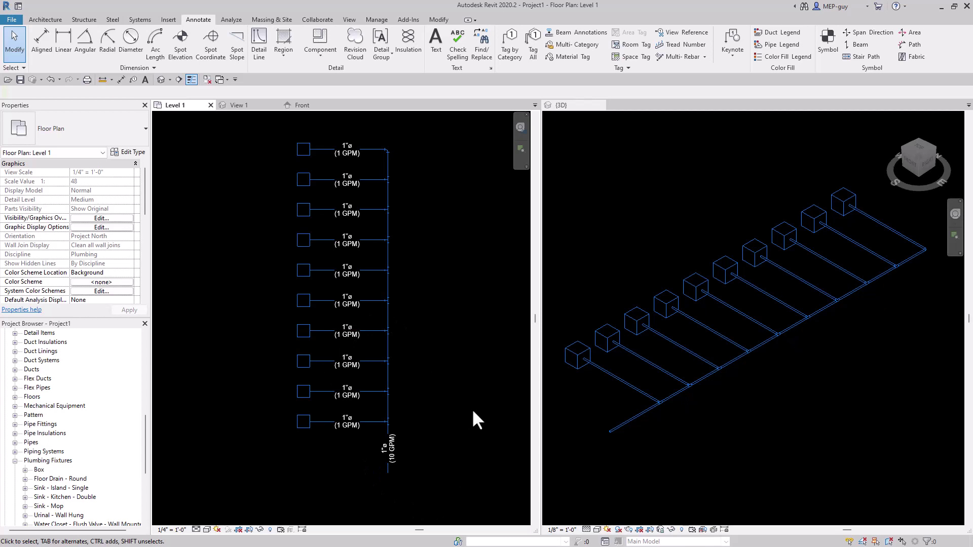
{"action": "key", "text": "Tab"}
{"action": "left_click", "coordinate": [388, 474]}
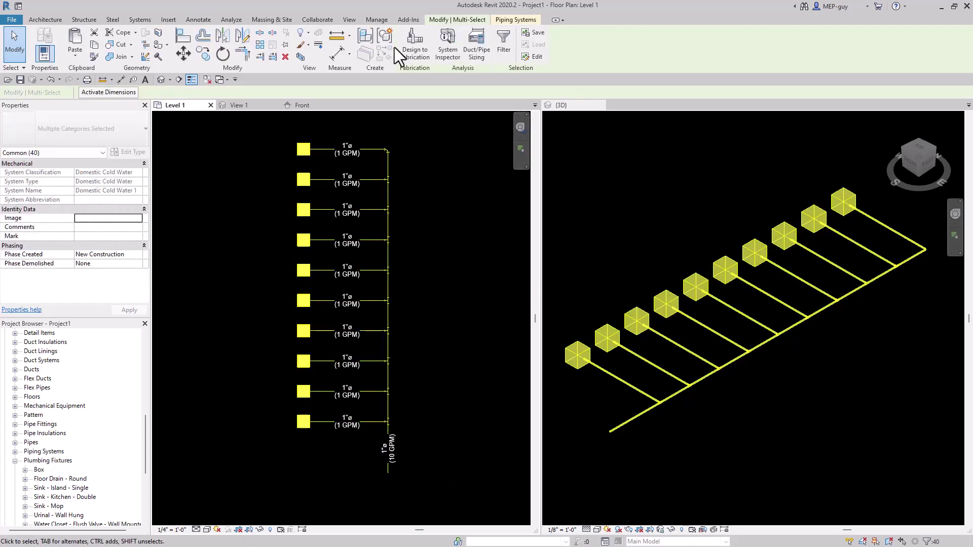
{"action": "left_click", "coordinate": [385, 35]}
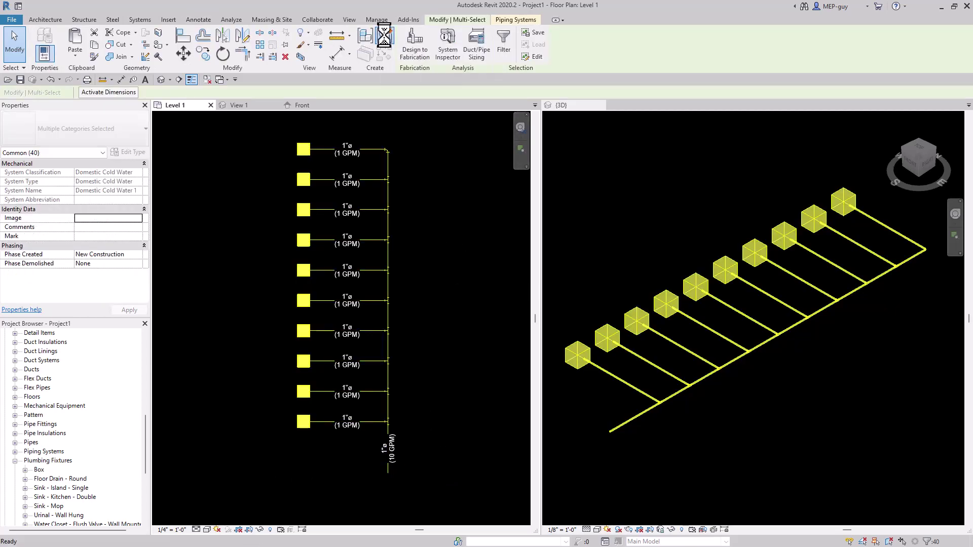
{"action": "left_click", "coordinate": [456, 304]}
{"action": "scroll", "coordinate": [719, 412], "scroll_direction": "down", "scroll_amount": 5}
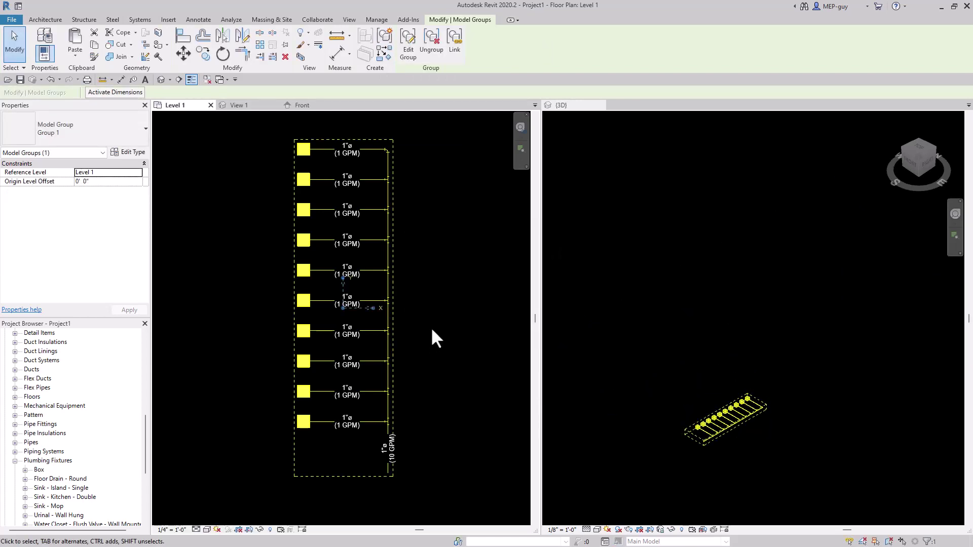
Copy the piping model group and paste it aligned to Level 2 through Level 10.
{"action": "left_click", "coordinate": [455, 325]}
{"action": "left_click", "coordinate": [385, 343]}
{"action": "left_click", "coordinate": [80, 56]}
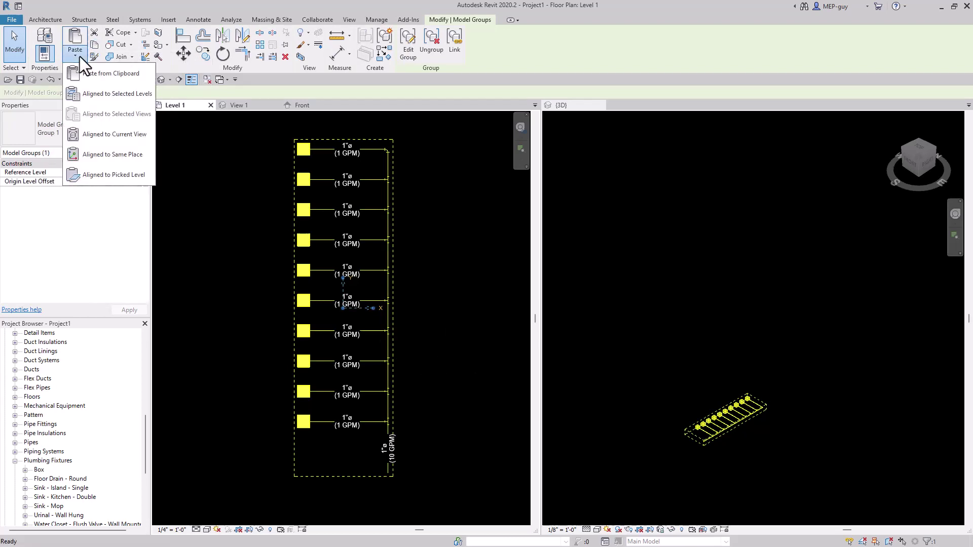
{"action": "left_click", "coordinate": [104, 93]}
{"action": "left_click", "coordinate": [439, 217]}
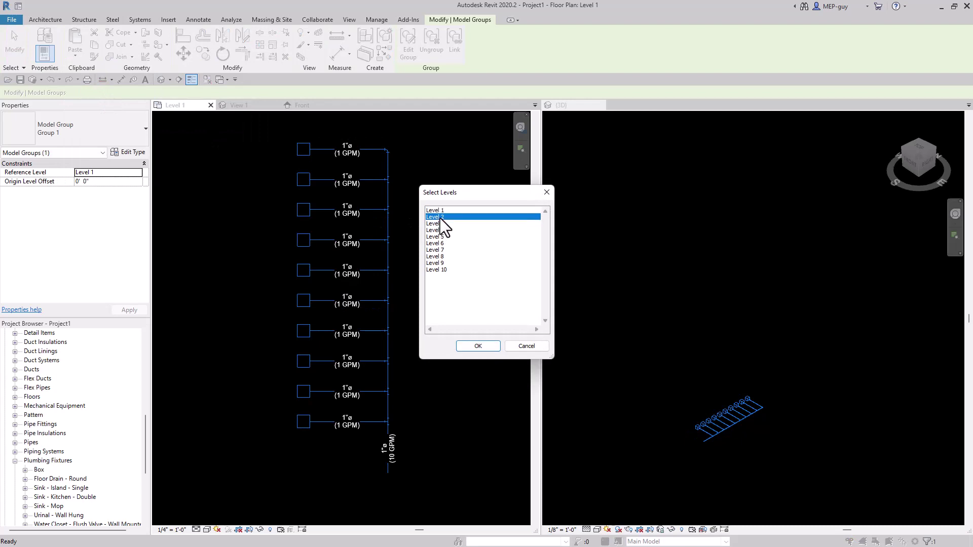
{"action": "left_click", "coordinate": [445, 269], "text": "shift"}
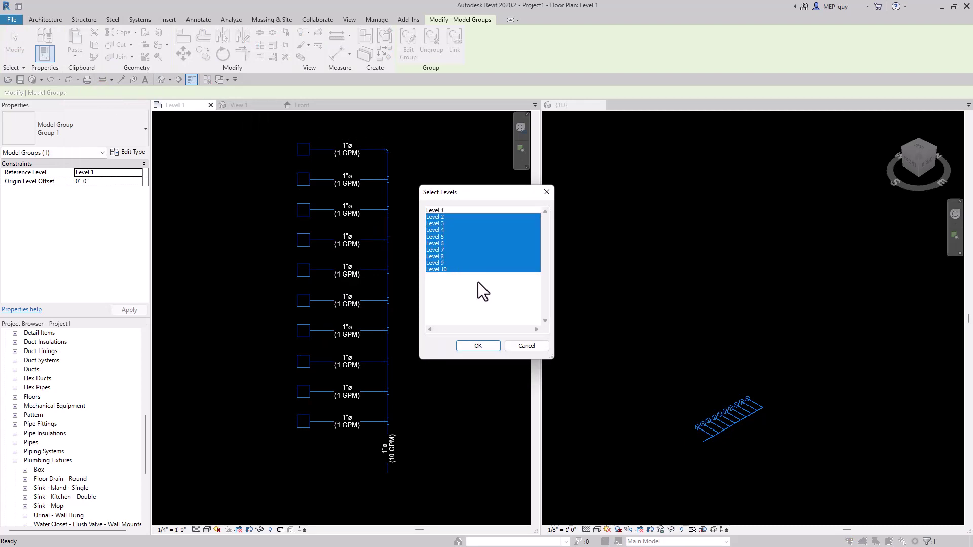
{"action": "left_click", "coordinate": [484, 349]}
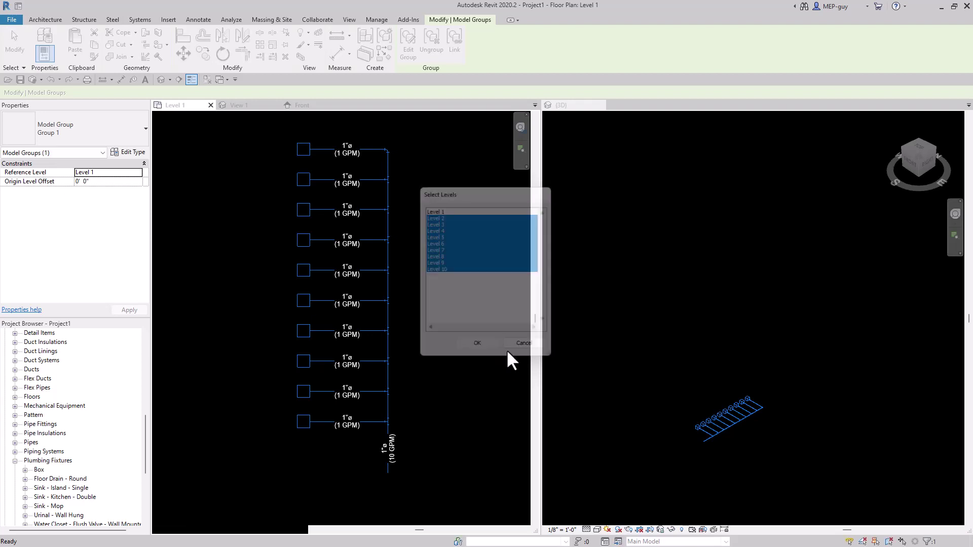
{"action": "left_click", "coordinate": [808, 243]}
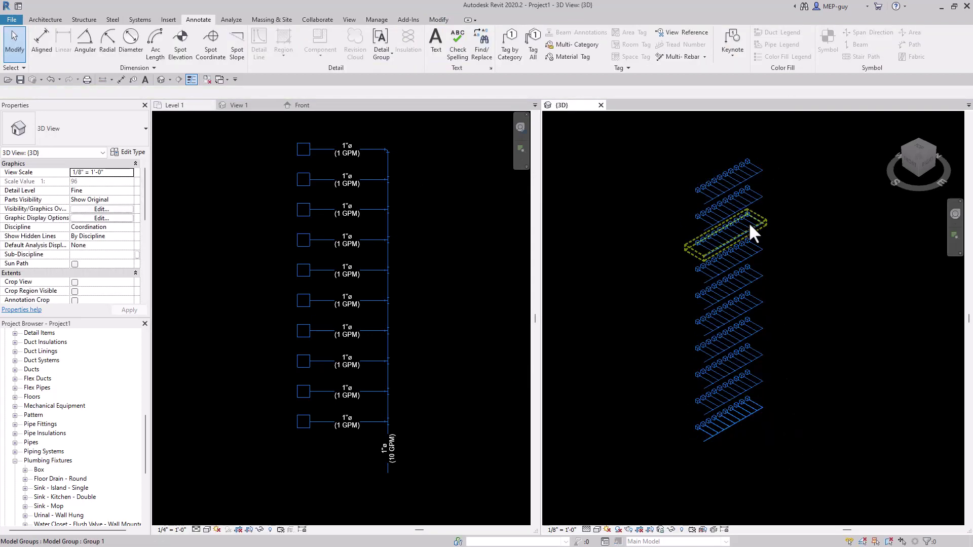
{"action": "scroll", "coordinate": [820, 269], "scroll_direction": "up", "scroll_amount": 1}
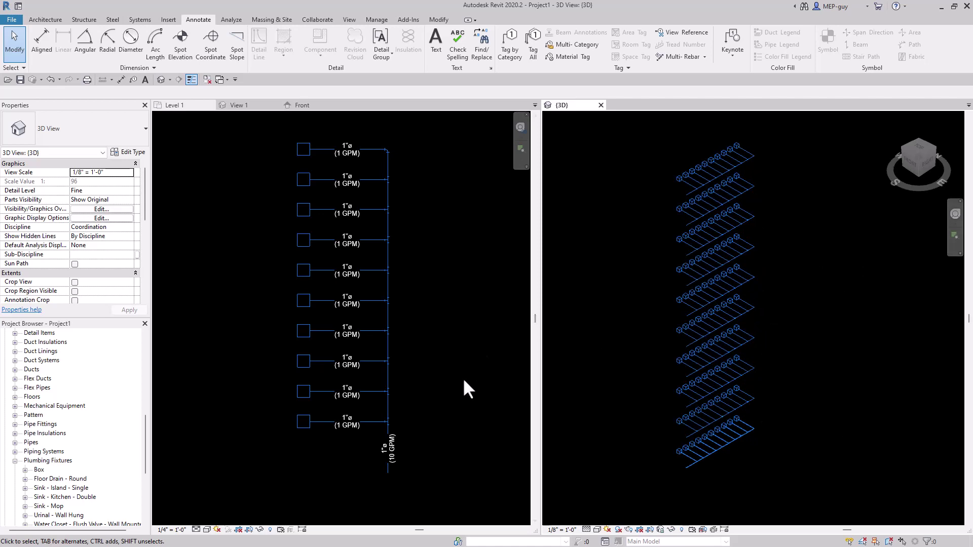
Open the Level 1 piping group for editing and delete its bottommost box together with the branch pipe.
{"action": "left_click", "coordinate": [455, 401]}
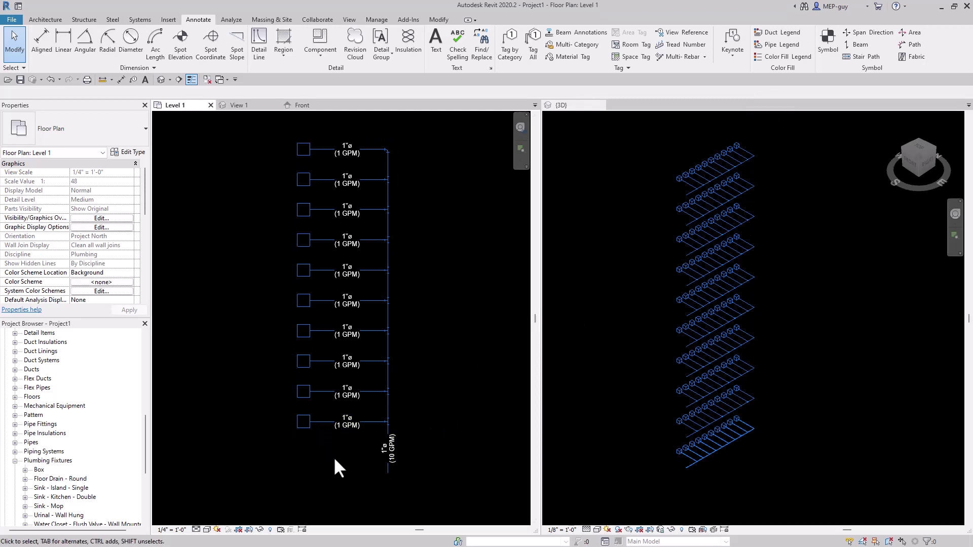
{"action": "left_click_drag", "start_coordinate": [255, 404], "coordinate": [378, 425]}
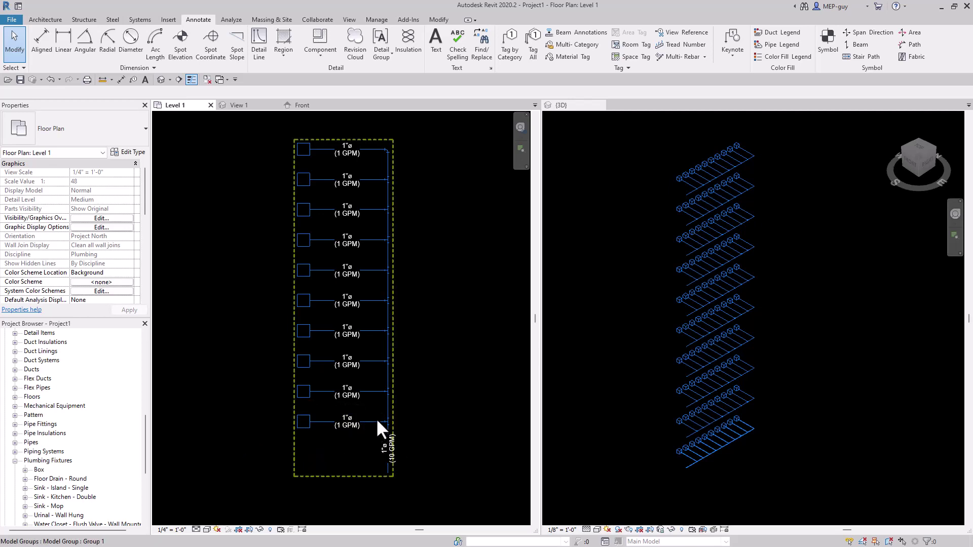
{"action": "double_click", "coordinate": [376, 419]}
{"action": "scroll", "coordinate": [299, 428], "scroll_direction": "up", "scroll_amount": 2}
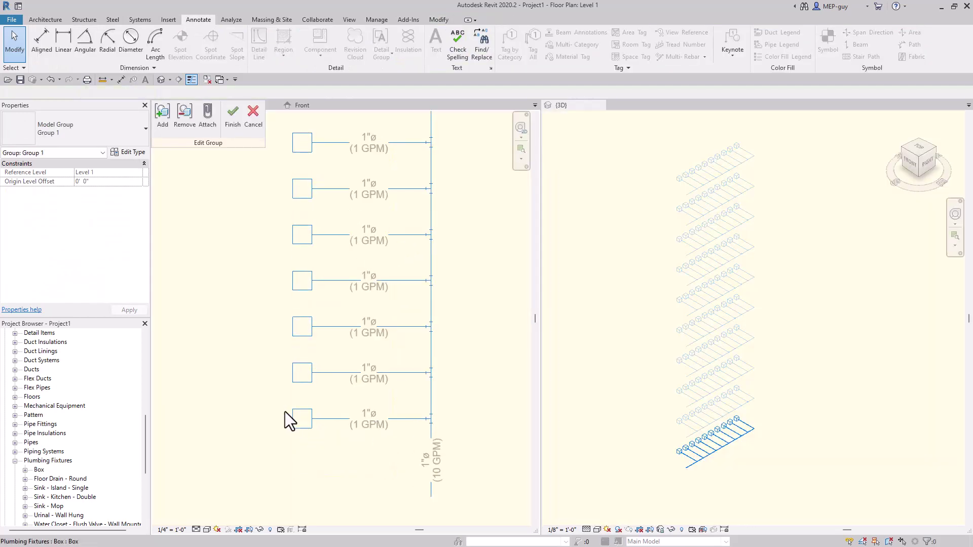
{"action": "left_click_drag", "start_coordinate": [274, 393], "coordinate": [427, 451]}
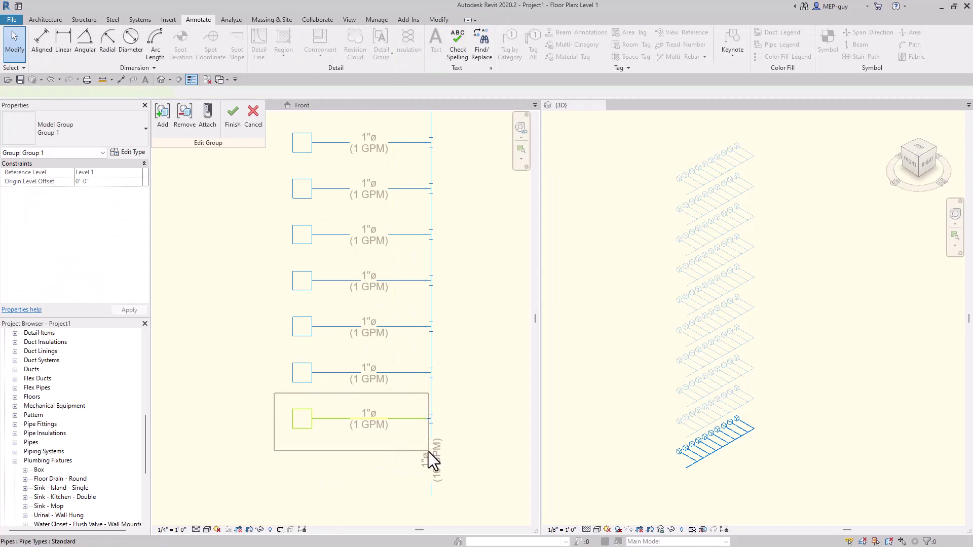
{"action": "key", "text": "Delete"}
Delete the leftover tee from the main at the removed branch and finish editing the group.
{"action": "scroll", "coordinate": [429, 434], "scroll_direction": "up", "scroll_amount": 2}
{"action": "left_click", "coordinate": [431, 411]}
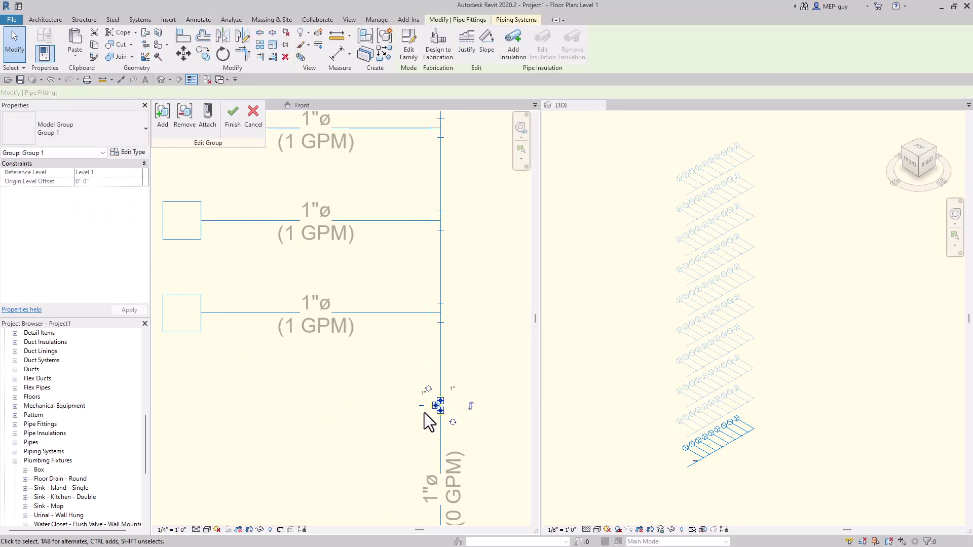
{"action": "key", "text": "Delete"}
{"action": "scroll", "coordinate": [432, 422], "scroll_direction": "down", "scroll_amount": 3}
{"action": "scroll", "coordinate": [394, 405], "scroll_direction": "down", "scroll_amount": 2}
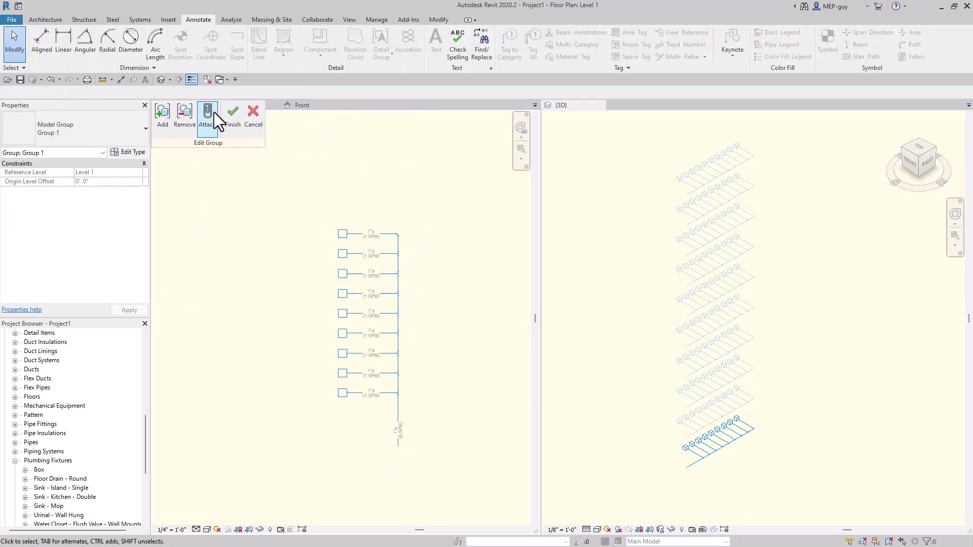
{"action": "left_click", "coordinate": [233, 122]}
{"action": "scroll", "coordinate": [381, 454], "scroll_direction": "up", "scroll_amount": 2}
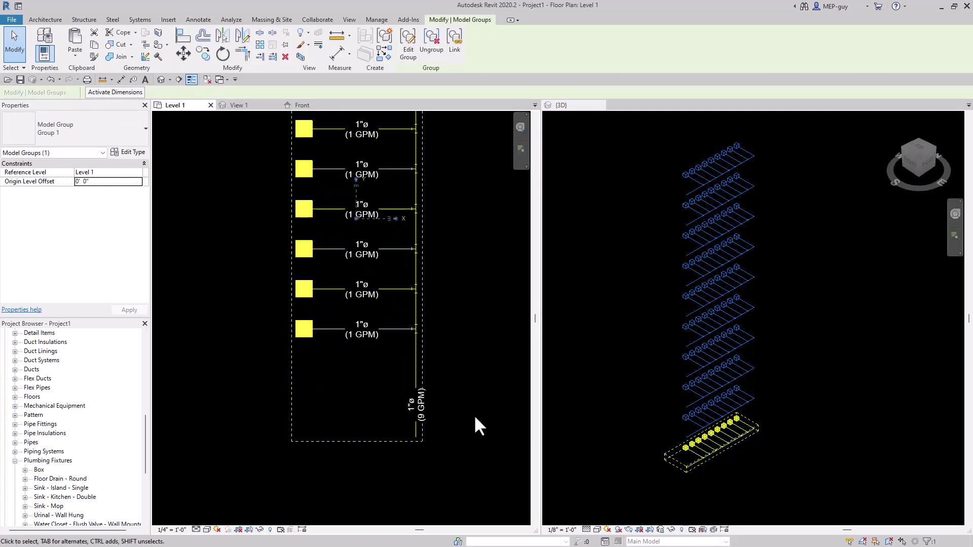
{"action": "key", "text": "Escape"}
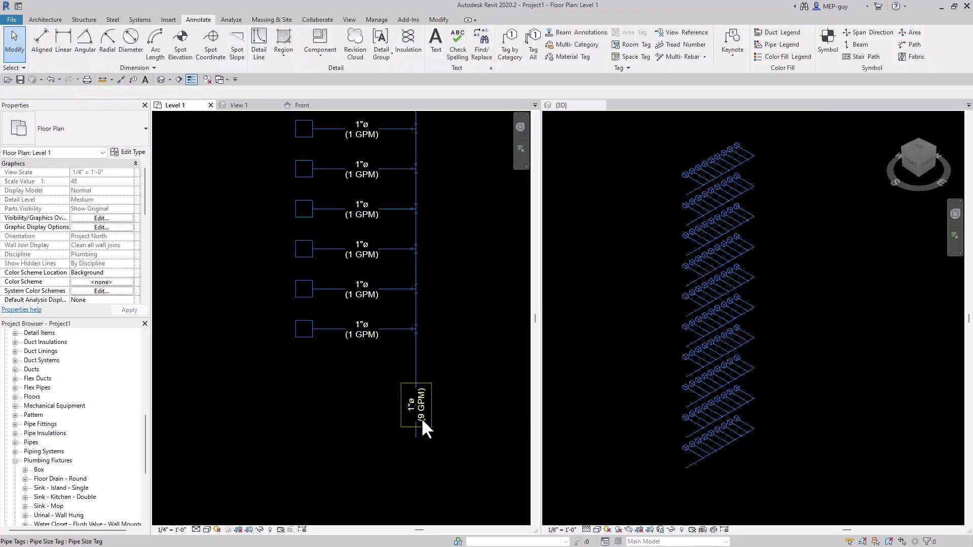
Examine the edited group's main pipe tag in plan and the matching group copies across all levels in 3D.
{"action": "scroll", "coordinate": [412, 462], "scroll_direction": "down", "scroll_amount": 2}
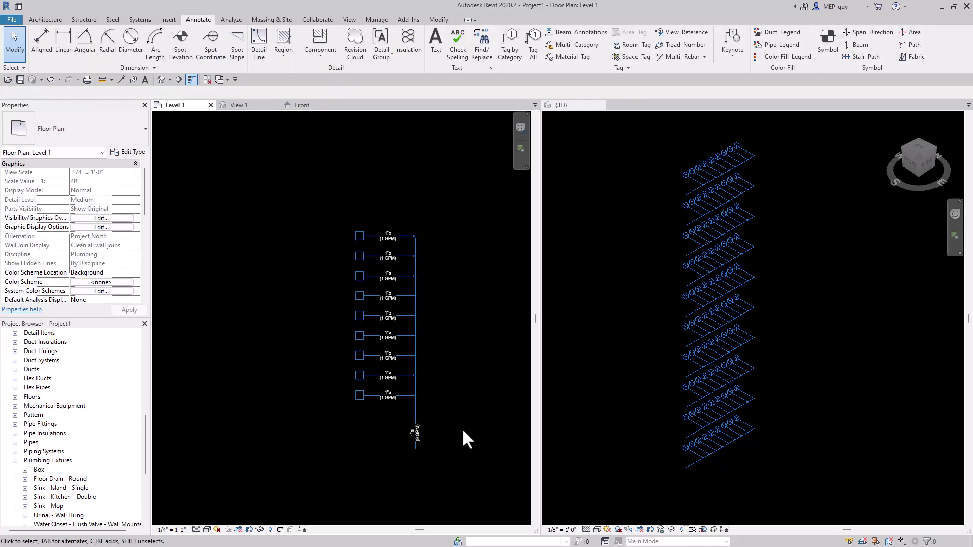
{"action": "left_click", "coordinate": [773, 287]}
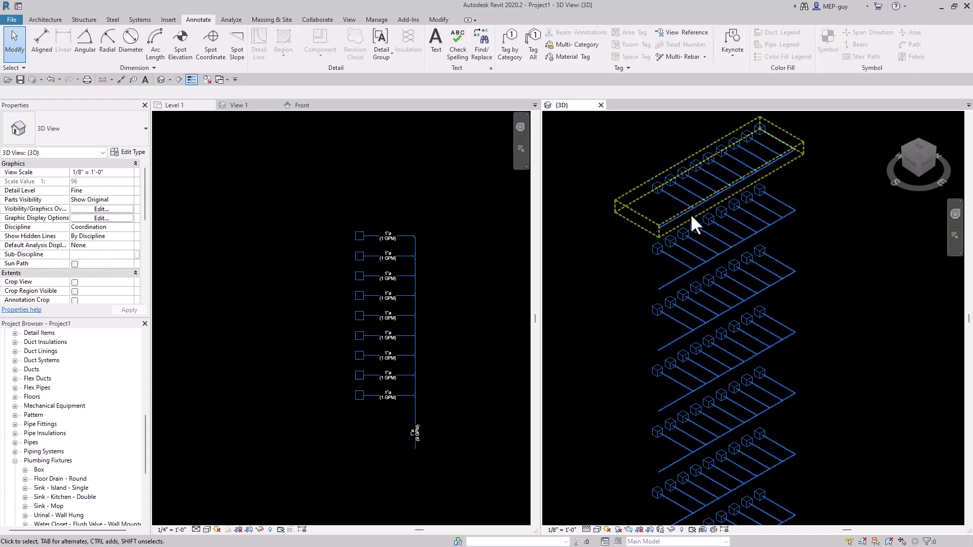
{"action": "scroll", "coordinate": [667, 205], "scroll_direction": "up", "scroll_amount": 3}
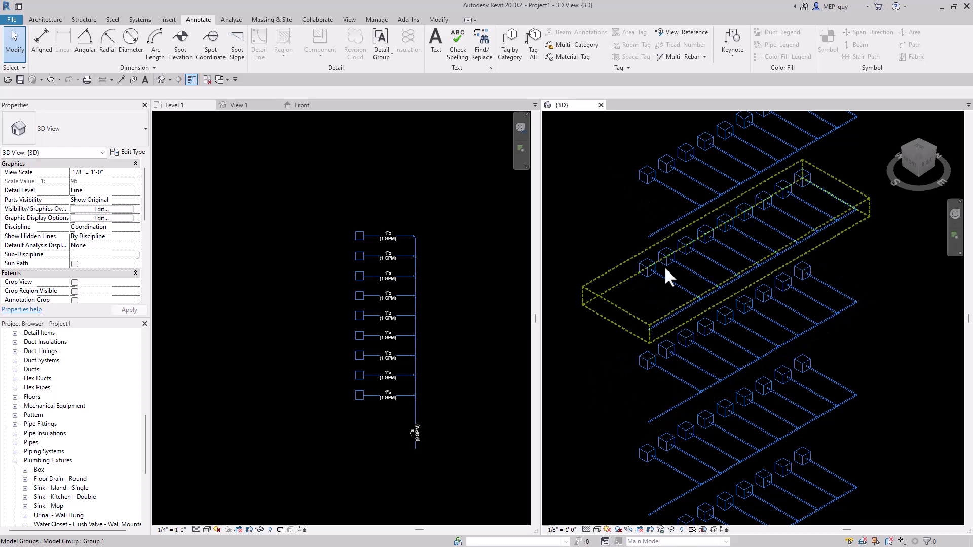
{"action": "scroll", "coordinate": [664, 265], "scroll_direction": "down", "scroll_amount": 5}
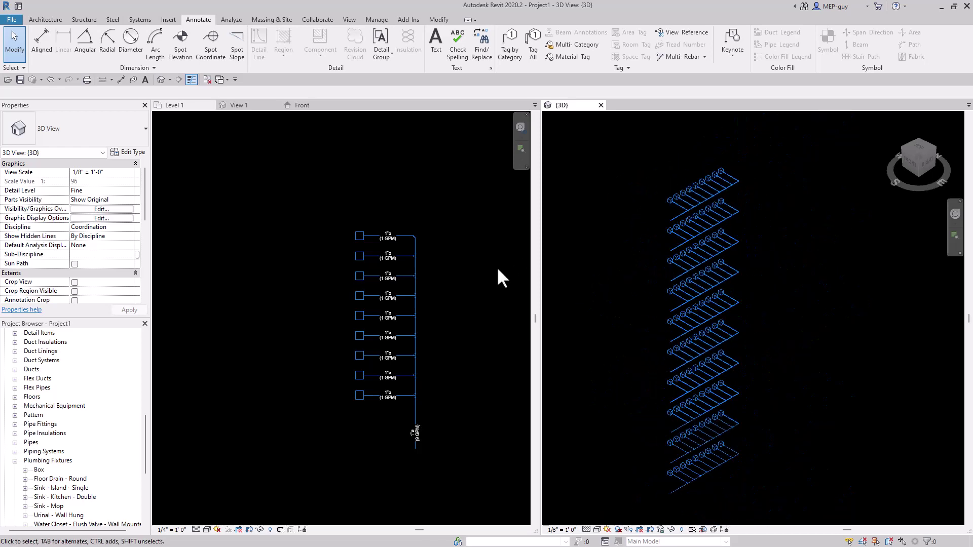
{"action": "left_click", "coordinate": [479, 267]}
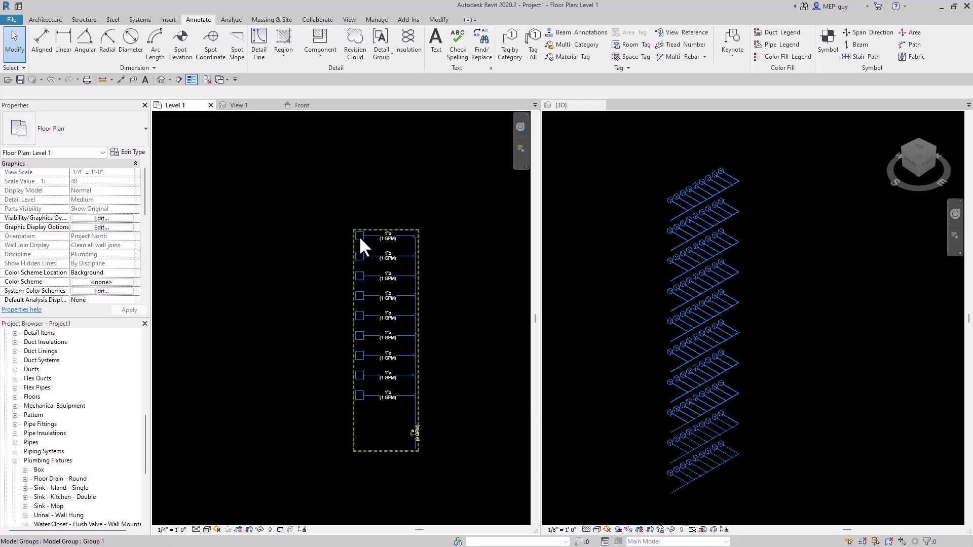
{"action": "scroll", "coordinate": [706, 162], "scroll_direction": "up", "scroll_amount": 5}
{"action": "scroll", "coordinate": [760, 183], "scroll_direction": "down", "scroll_amount": 2}
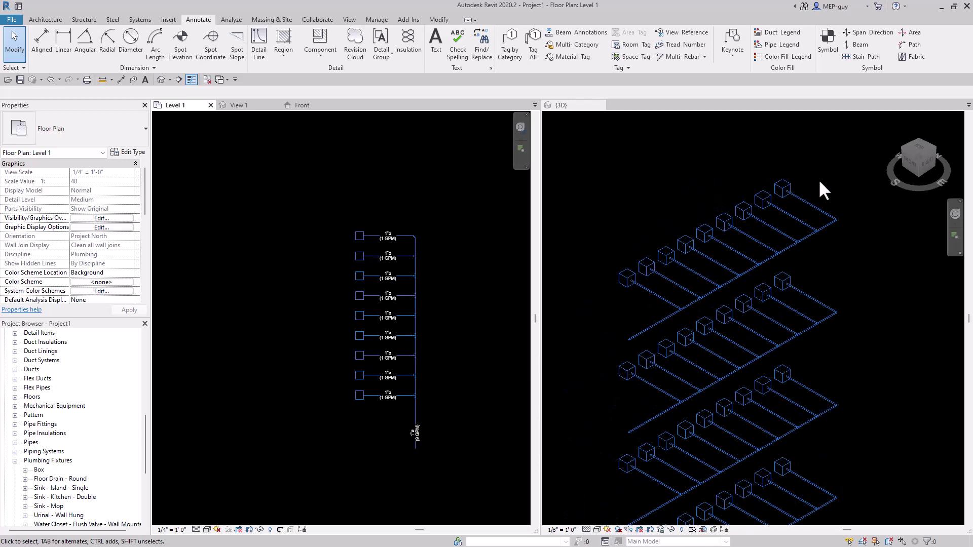
{"action": "scroll", "coordinate": [782, 200], "scroll_direction": "up", "scroll_amount": 2}
{"action": "scroll", "coordinate": [793, 160], "scroll_direction": "down", "scroll_amount": 2}
{"action": "scroll", "coordinate": [814, 182], "scroll_direction": "up", "scroll_amount": 1}
{"action": "scroll", "coordinate": [814, 182], "scroll_direction": "up", "scroll_amount": 2}
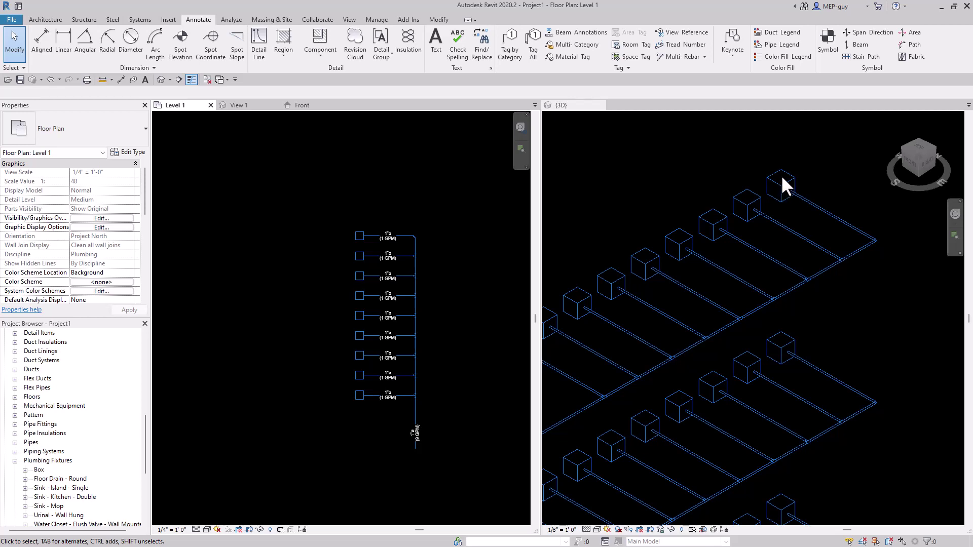
Try raising the box's top reference plane to a HEIGHT of 1' - 7" in the Box family's Front elevation, and undo the move.
{"action": "left_click", "coordinate": [246, 107]}
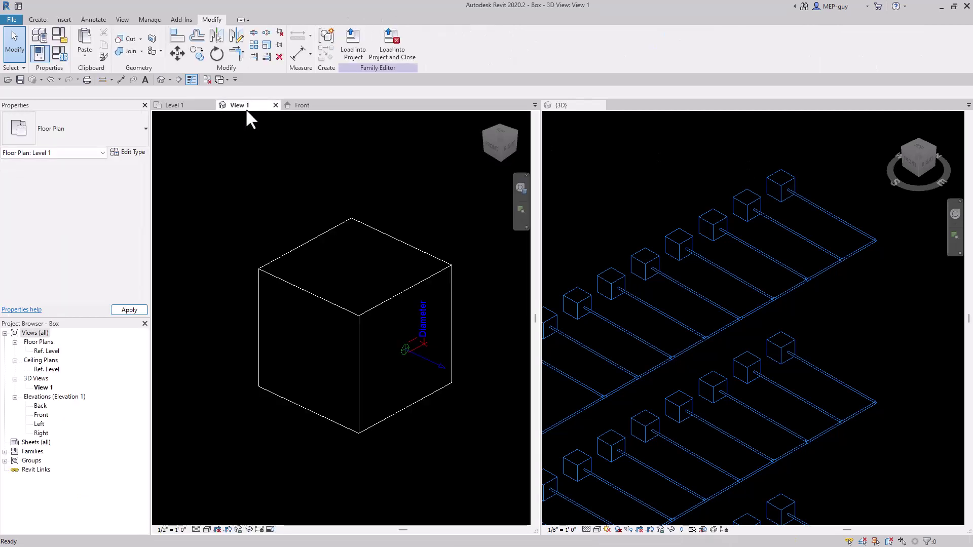
{"action": "left_click", "coordinate": [302, 106]}
{"action": "scroll", "coordinate": [310, 398], "scroll_direction": "up", "scroll_amount": 3}
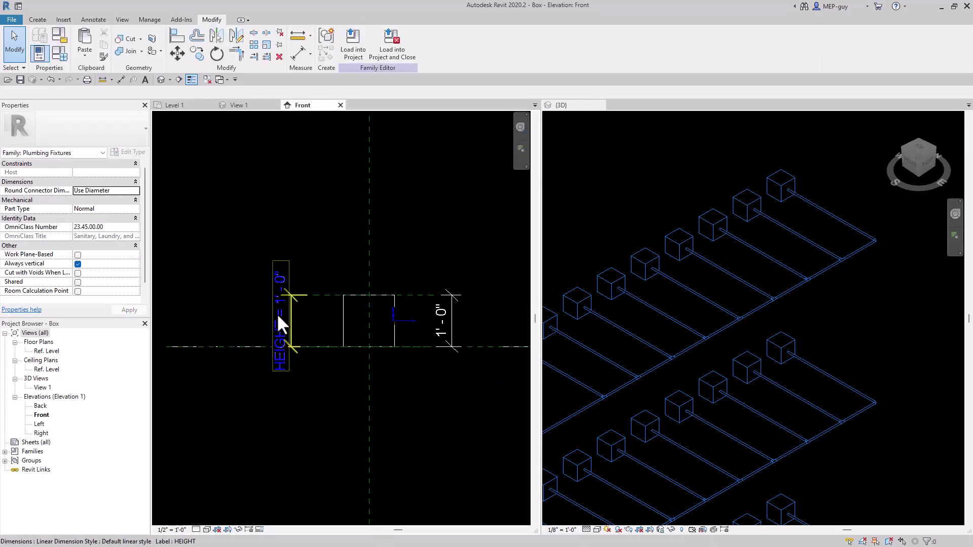
{"action": "left_click", "coordinate": [330, 295]}
{"action": "left_click_drag", "start_coordinate": [330, 287], "coordinate": [333, 262]}
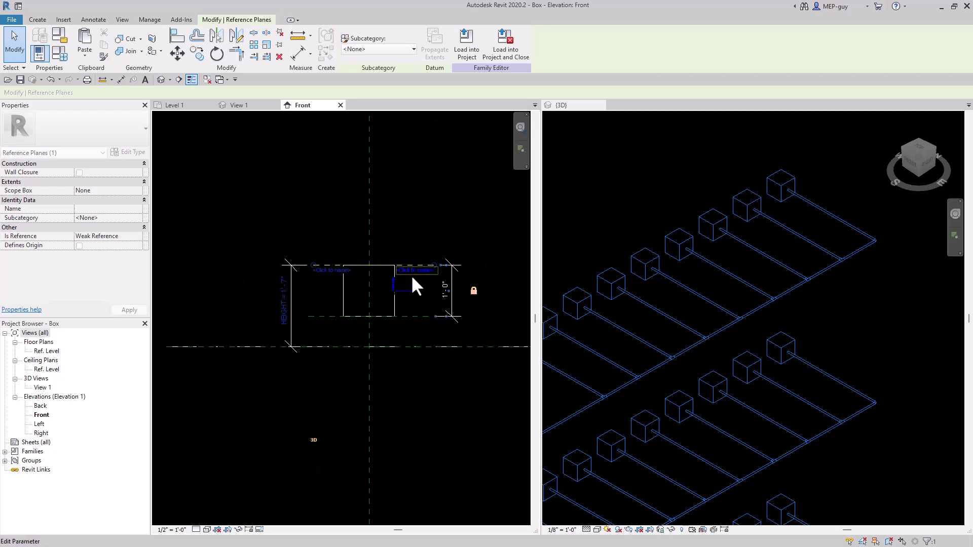
{"action": "left_click", "coordinate": [433, 403]}
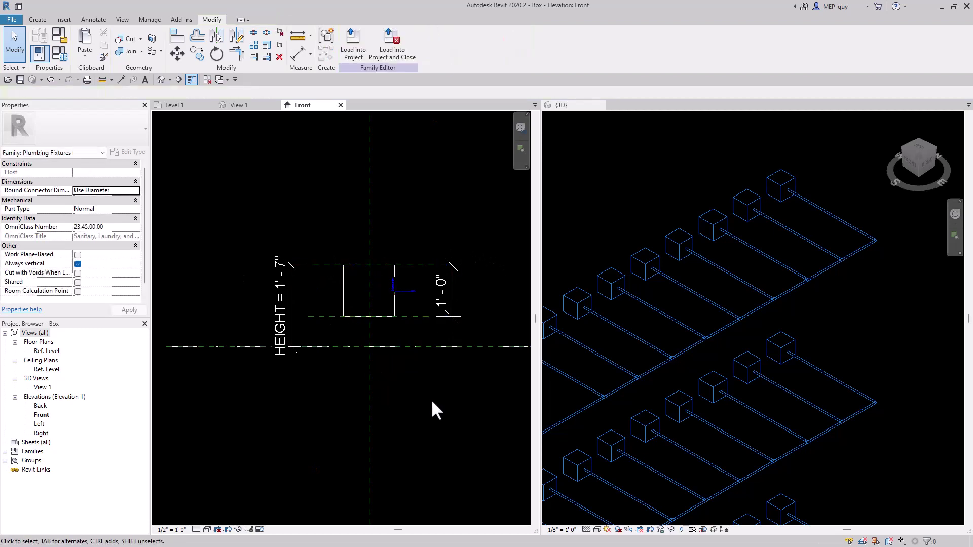
{"action": "key", "text": "ctrl+z"}
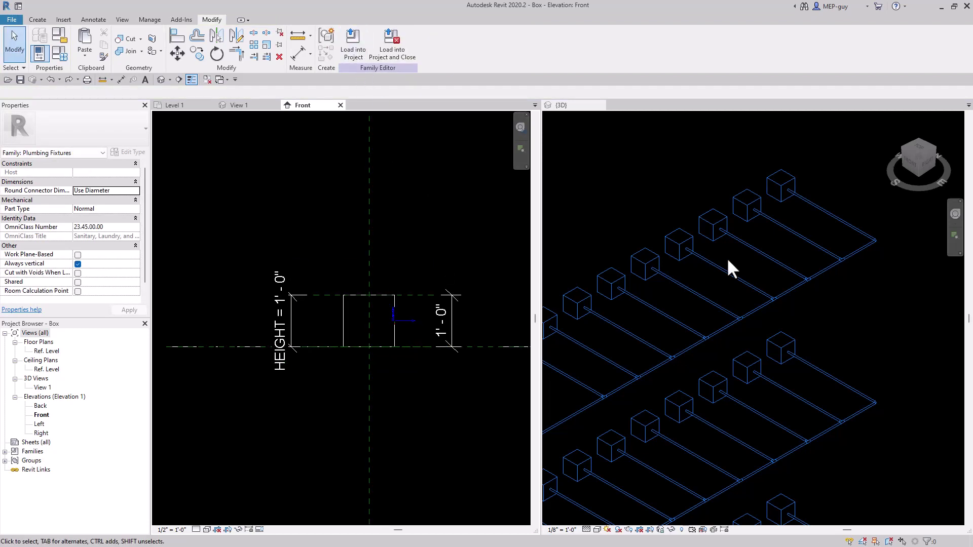
Return to the project's Level 1 plan and open the piping model group for editing.
{"action": "left_click", "coordinate": [651, 172]}
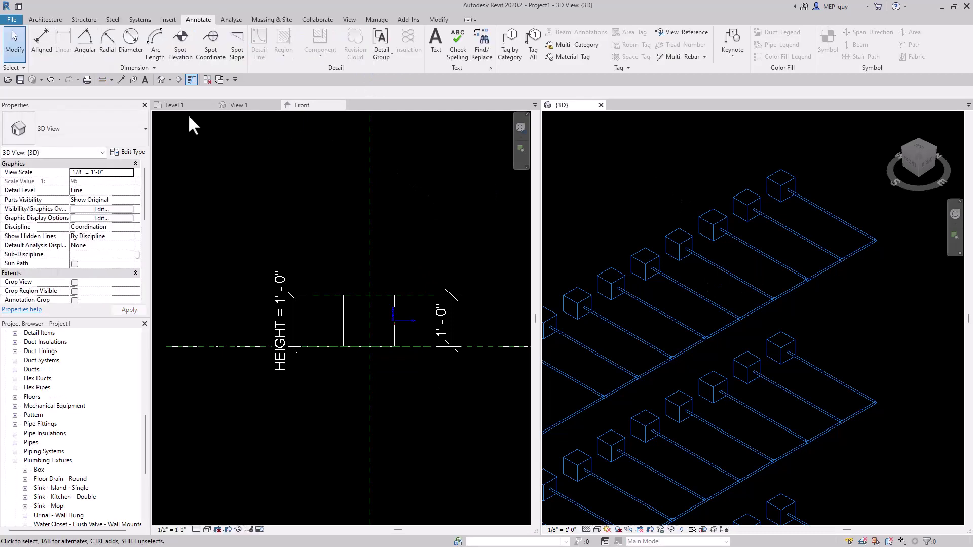
{"action": "left_click", "coordinate": [174, 104]}
{"action": "left_click", "coordinate": [837, 183]}
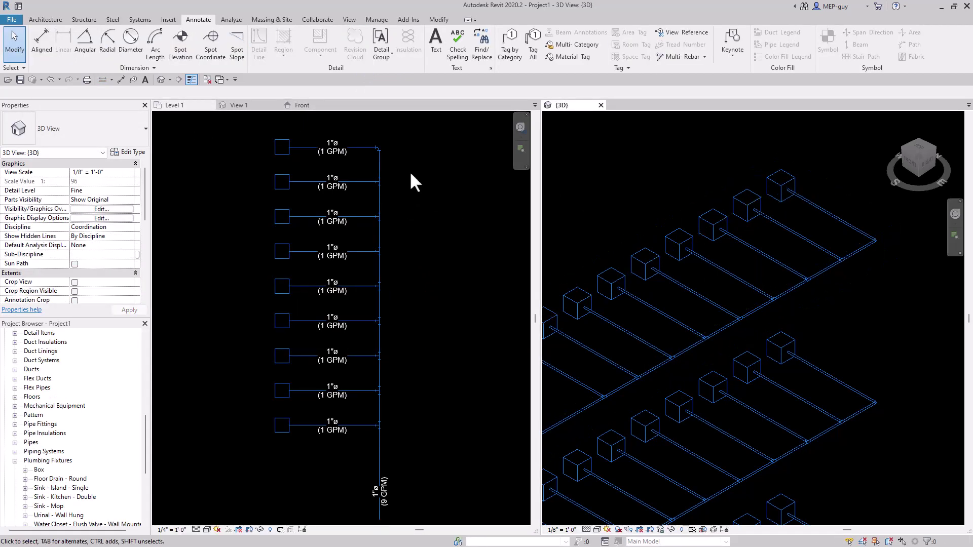
{"action": "left_click", "coordinate": [280, 153]}
{"action": "double_click", "coordinate": [287, 149]}
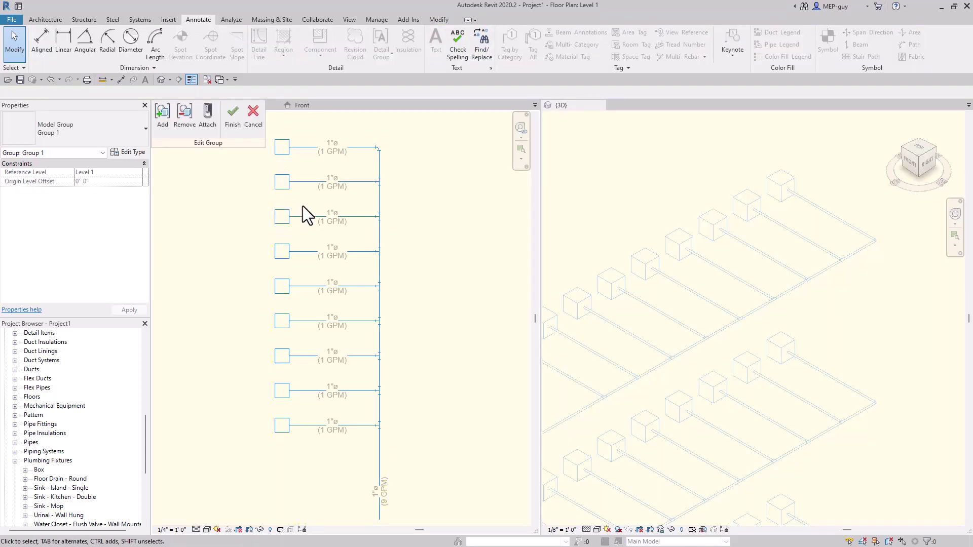
Rename the type of the eight boxes below the topmost one as WC-1.
{"action": "left_click_drag", "start_coordinate": [263, 166], "coordinate": [300, 474]}
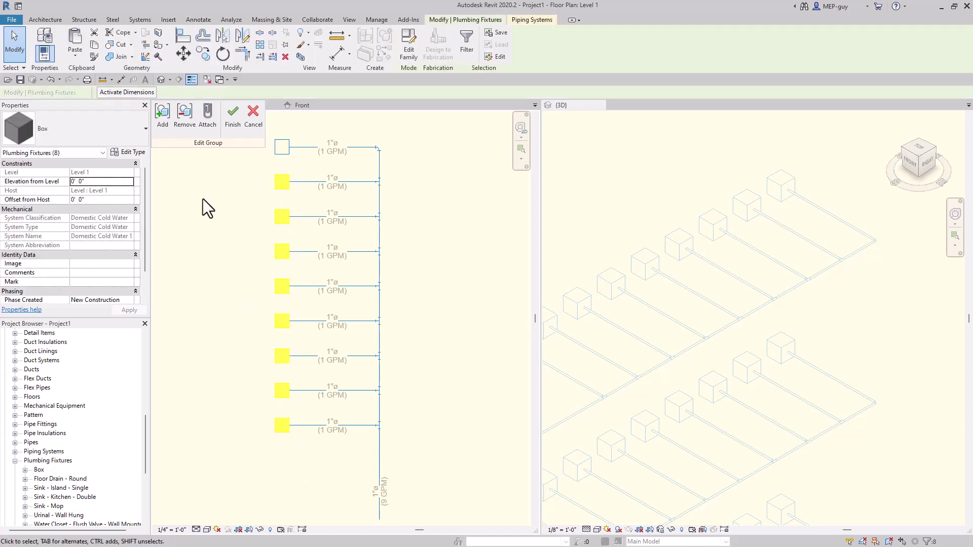
{"action": "left_click", "coordinate": [133, 153]}
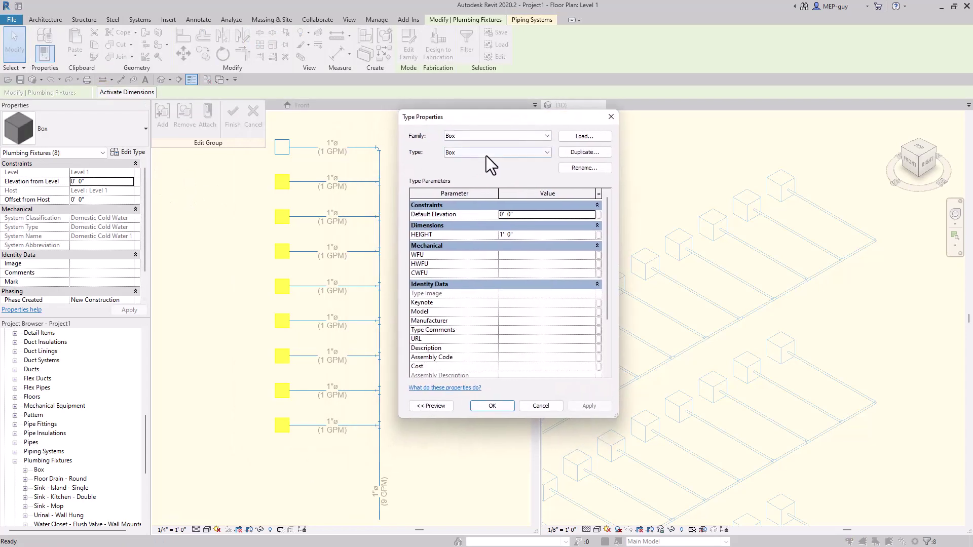
{"action": "left_click", "coordinate": [583, 167]}
{"action": "type", "text": "wc"}
{"action": "key", "text": "BackSpace"}
{"action": "key", "text": "BackSpace"}
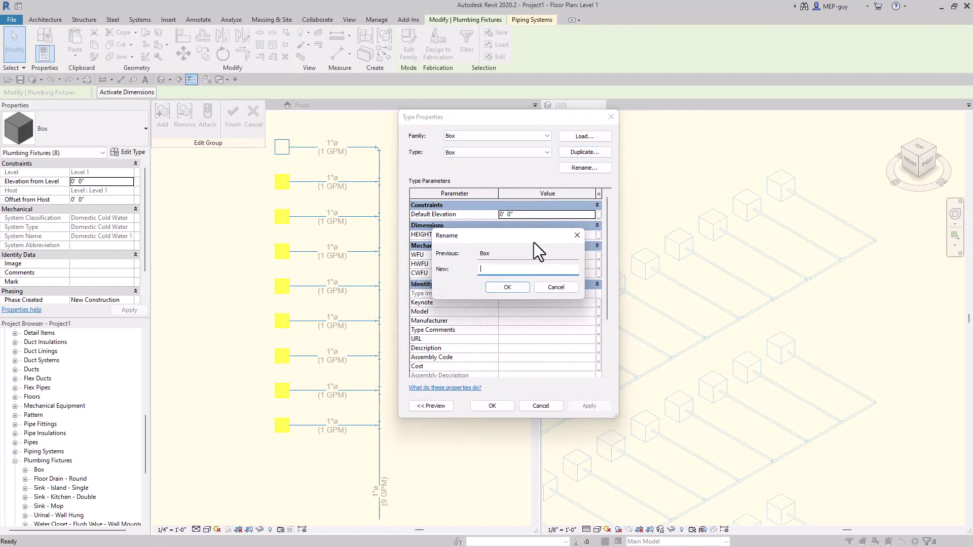
{"action": "type", "text": "WC-1"}
{"action": "left_click", "coordinate": [507, 287]}
{"action": "left_click", "coordinate": [494, 406]}
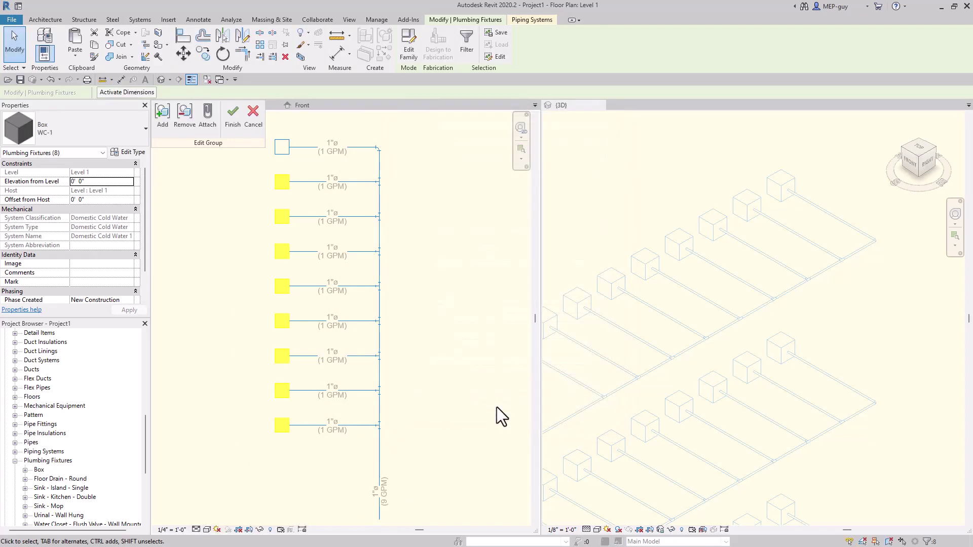
{"action": "key", "text": "Escape"}
Duplicate the topmost box's WC-1 type as WC-2 and apply it to that box.
{"action": "left_click", "coordinate": [282, 154]}
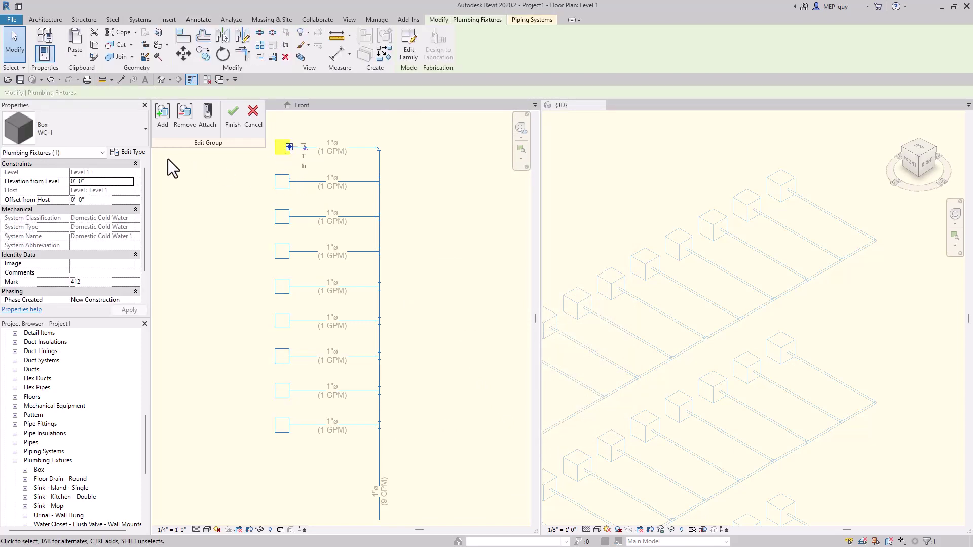
{"action": "left_click", "coordinate": [129, 152]}
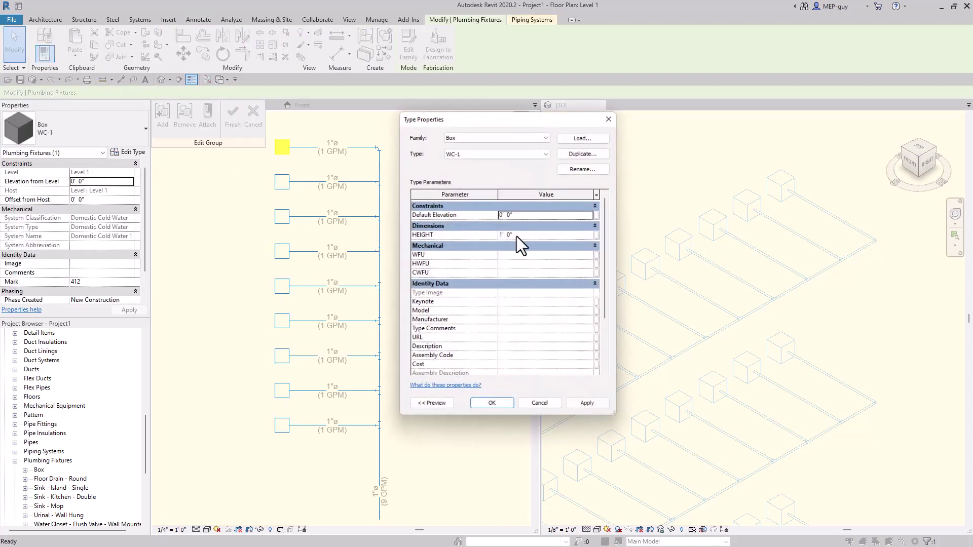
{"action": "left_click", "coordinate": [589, 152]}
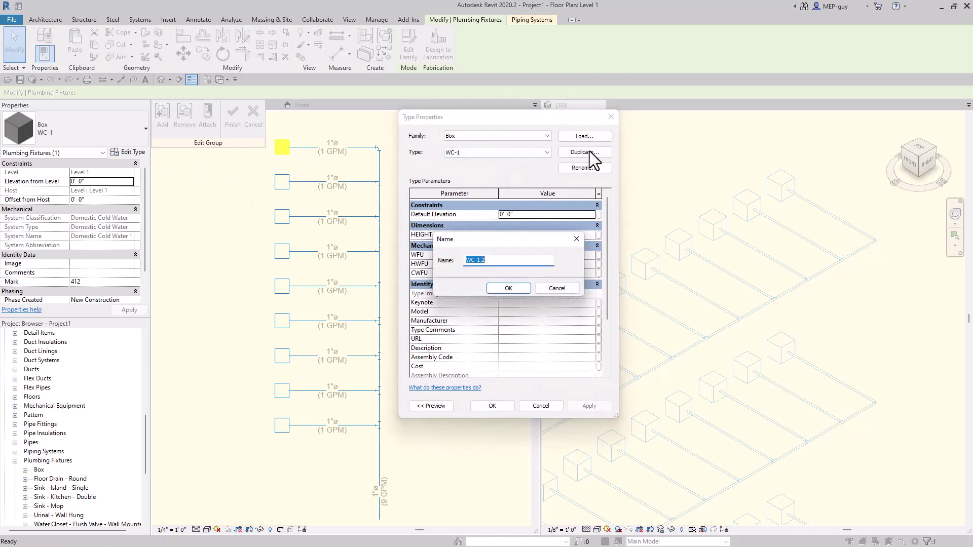
{"action": "type", "text": "WC-2"}
{"action": "left_click", "coordinate": [498, 290]}
{"action": "left_click", "coordinate": [491, 405]}
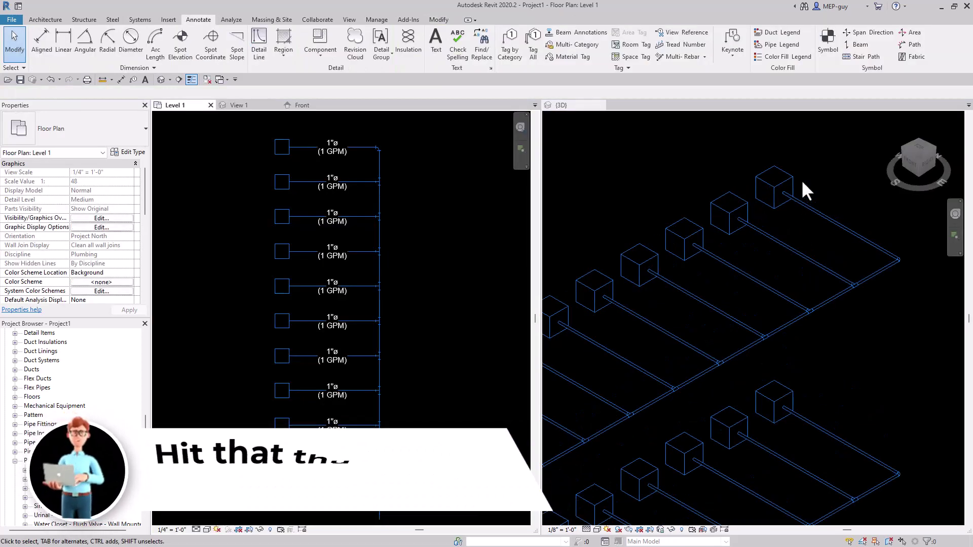
Try to set the WC-2 type's HEIGHT to 17" while its branch pipe is still connected.
{"action": "scroll", "coordinate": [801, 180], "scroll_direction": "up", "scroll_amount": 3}
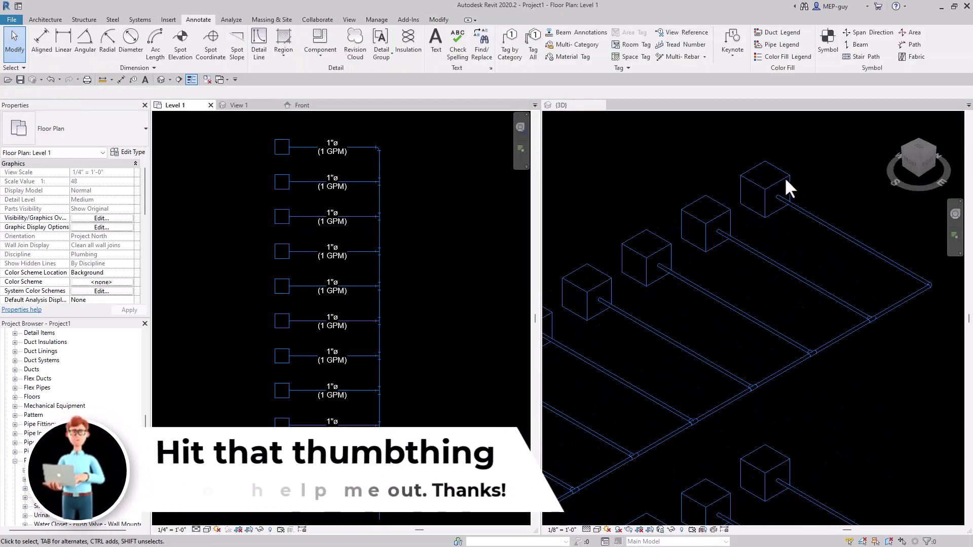
{"action": "left_click", "coordinate": [785, 177]}
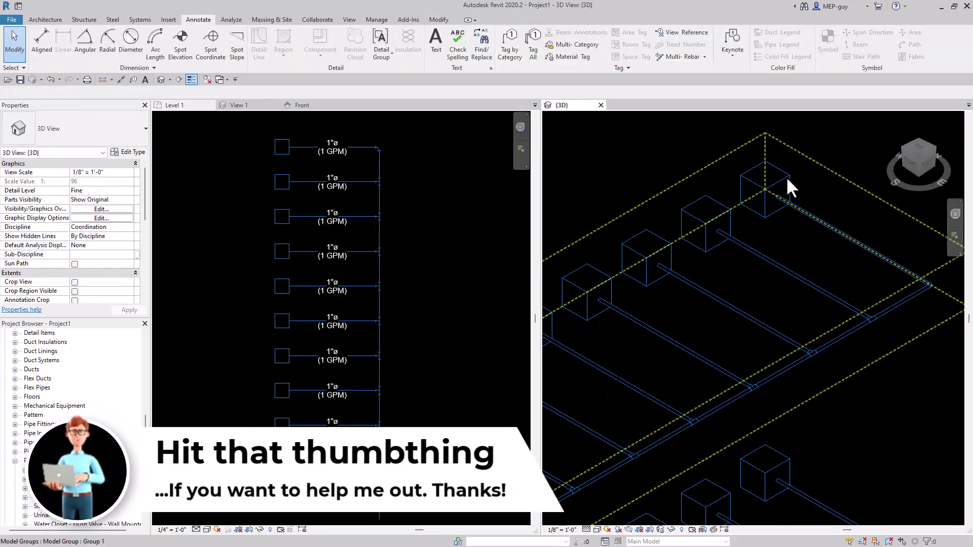
{"action": "key", "text": "Tab"}
{"action": "left_click", "coordinate": [786, 177]}
{"action": "left_click", "coordinate": [128, 152]}
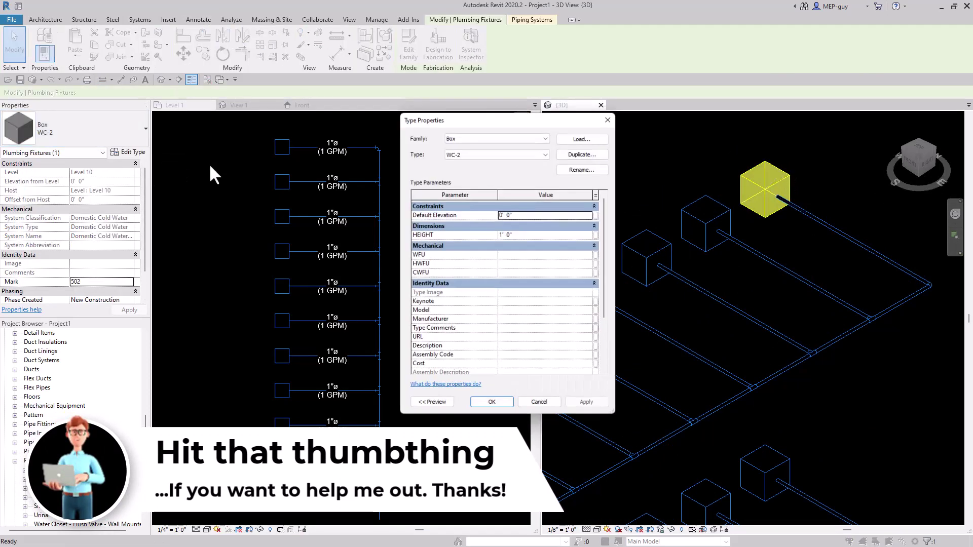
{"action": "left_click_drag", "start_coordinate": [454, 120], "coordinate": [267, 132]}
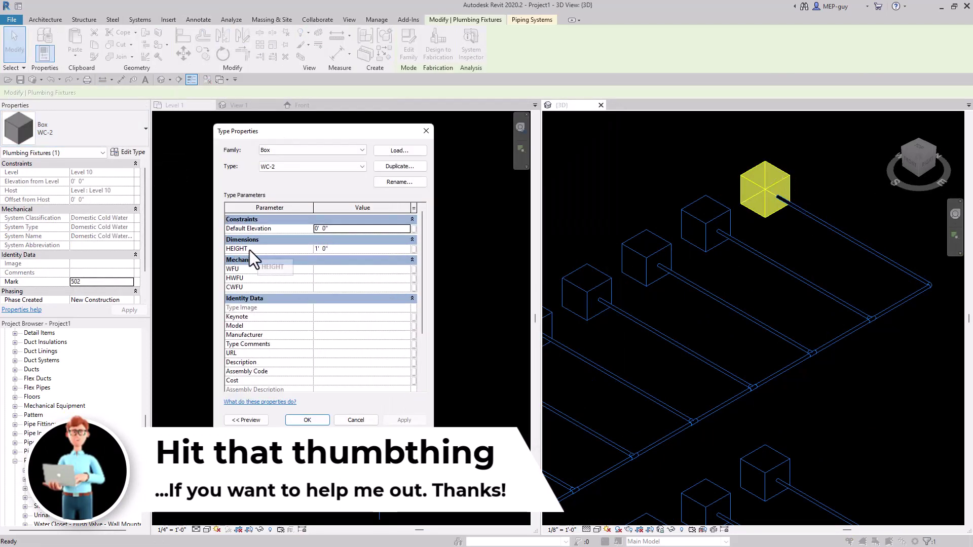
{"action": "left_click", "coordinate": [349, 248]}
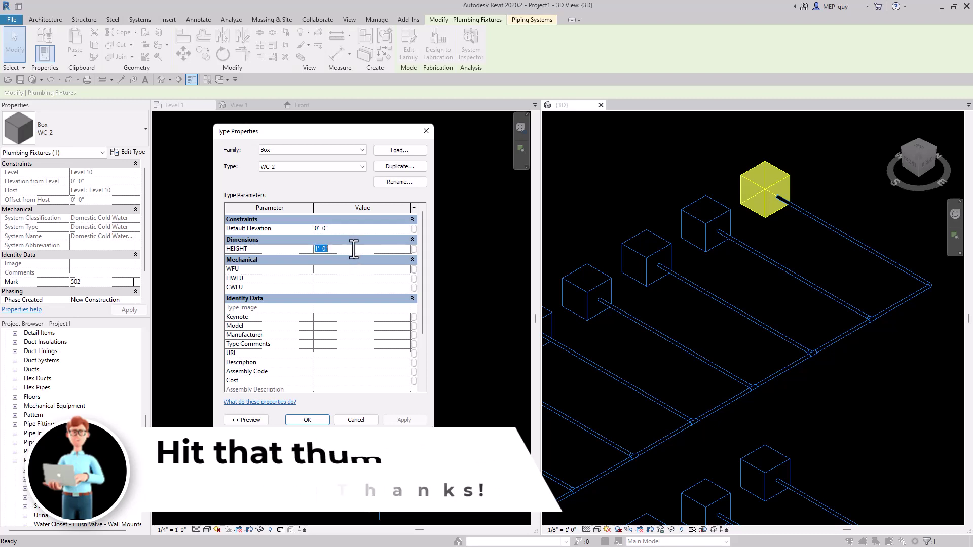
{"action": "type", "text": "17"}
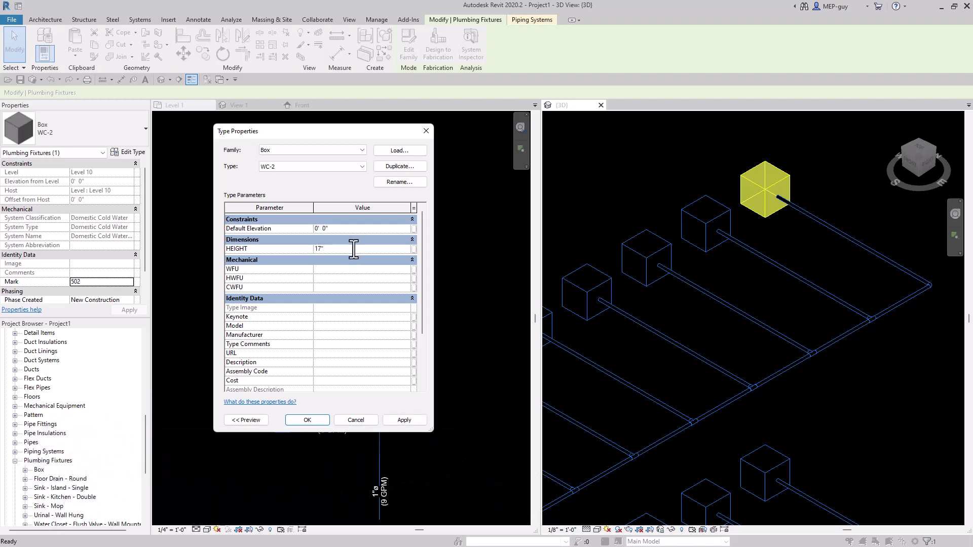
{"action": "type", "text": "\""}
{"action": "left_click", "coordinate": [310, 422]}
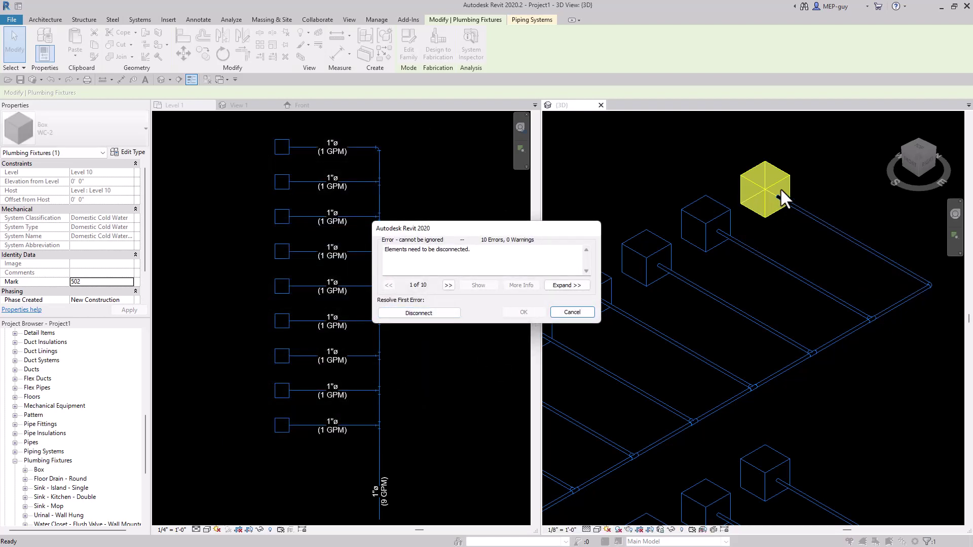
{"action": "left_click", "coordinate": [573, 312]}
Edit the Level 10 model group, delete the WC-2 box's branch pipe with its elbow at the main, and finish the group.
{"action": "left_click", "coordinate": [910, 270]}
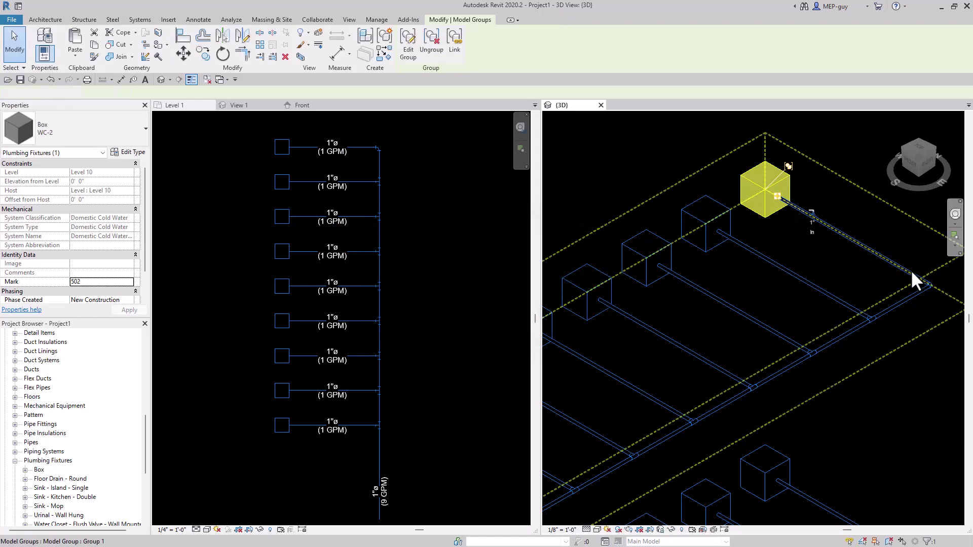
{"action": "double_click", "coordinate": [911, 270]}
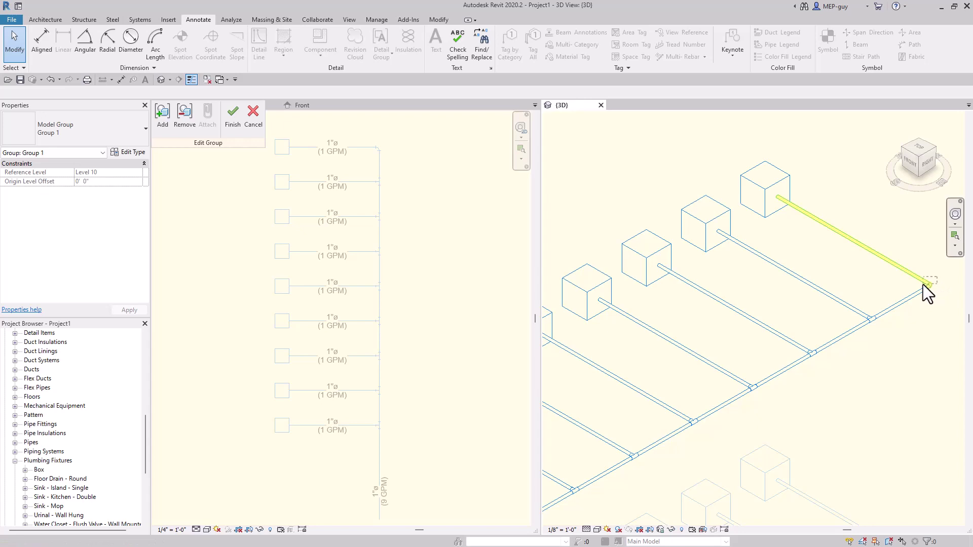
{"action": "left_click", "coordinate": [927, 293]}
{"action": "key", "text": "Delete"}
{"action": "left_click", "coordinate": [233, 117]}
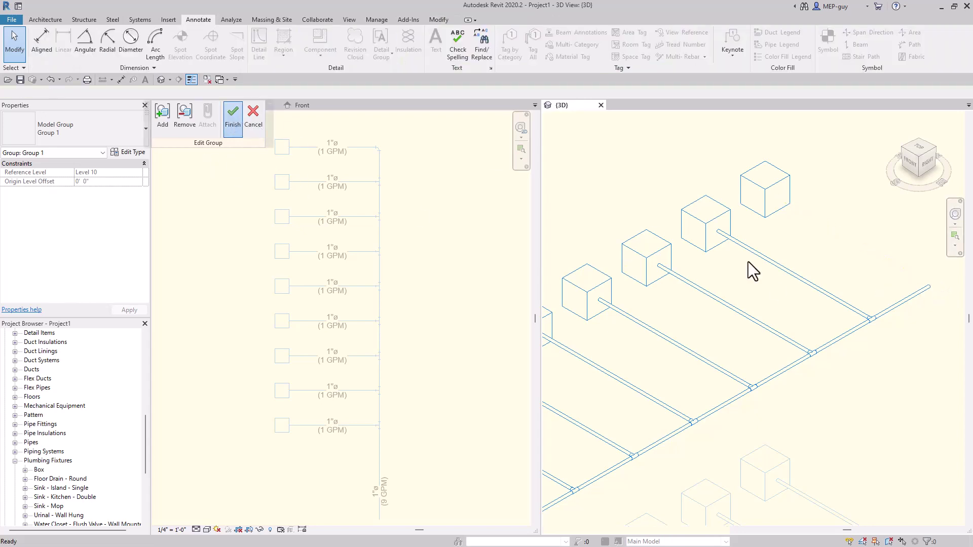
Set the HEIGHT of the disconnected end box's WC-2 type to 17".
{"action": "left_click", "coordinate": [783, 175]}
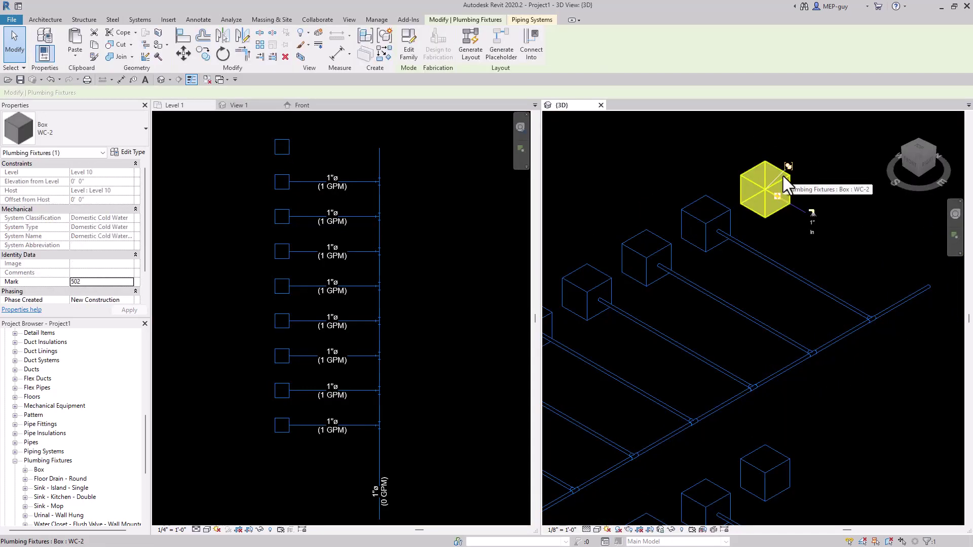
{"action": "left_click", "coordinate": [128, 153]}
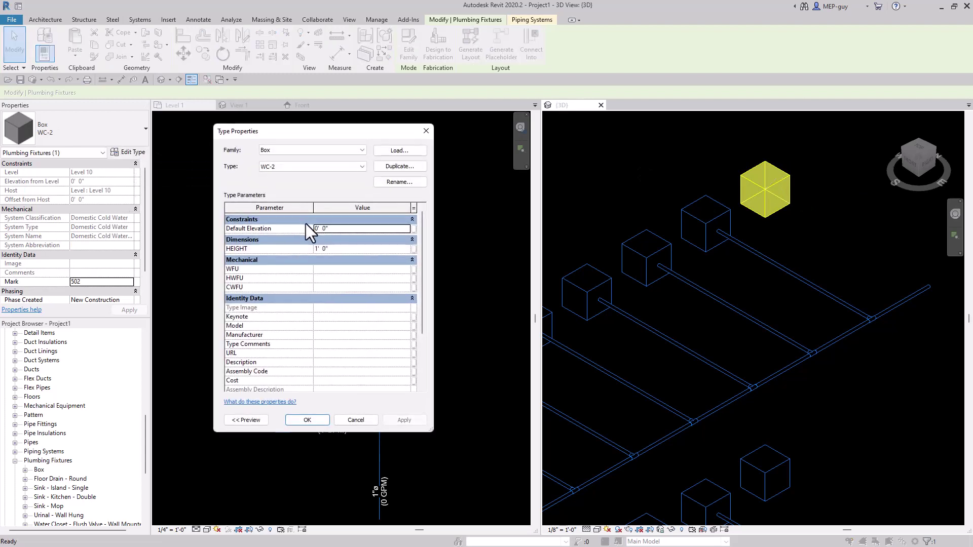
{"action": "left_click", "coordinate": [339, 249]}
{"action": "type", "text": "17"}
{"action": "left_click", "coordinate": [307, 420]}
{"action": "left_click", "coordinate": [799, 167]}
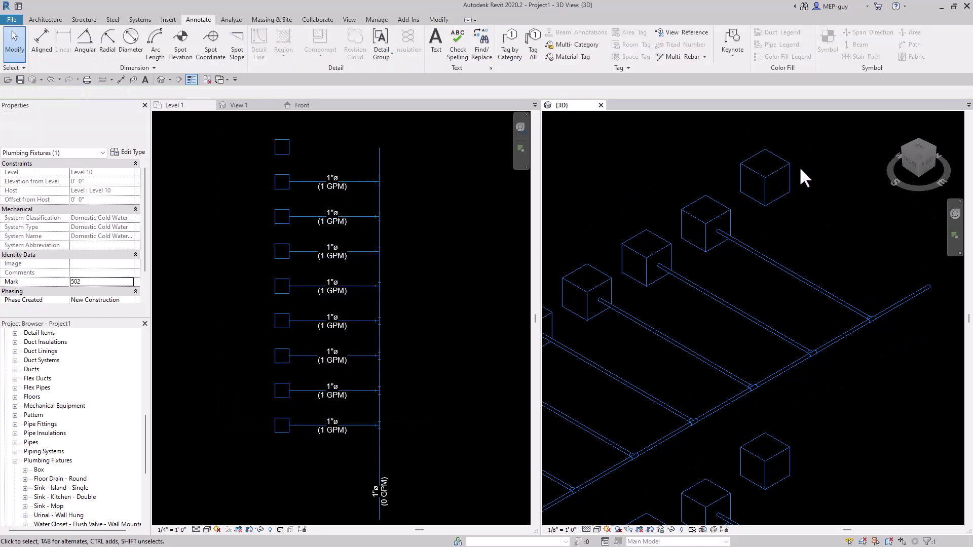
Edit the group to draw a 1" pipe about 5' - 9" long from the WC-2 box's connector toward the main, and finish the group.
{"action": "scroll", "coordinate": [751, 192], "scroll_direction": "down", "scroll_amount": 3}
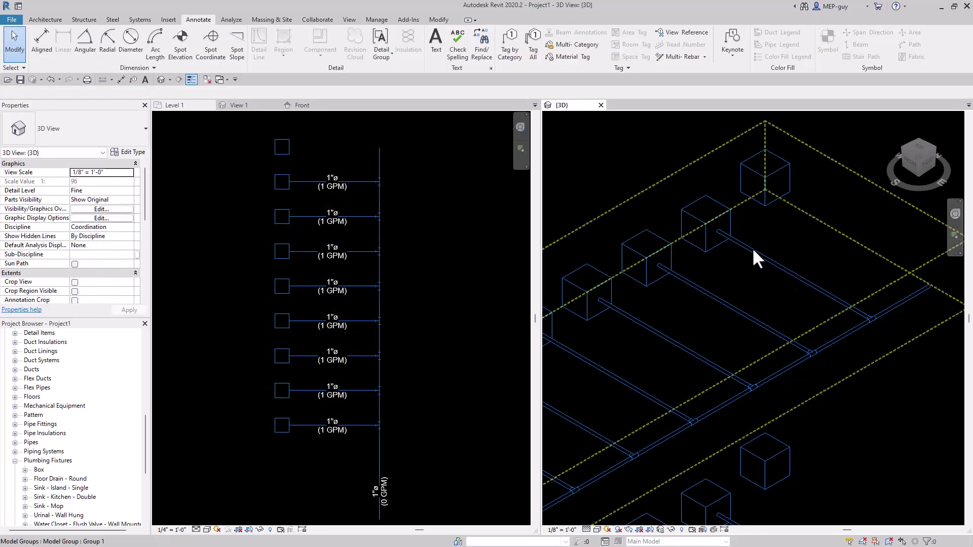
{"action": "middle_click_drag", "start_coordinate": [754, 256], "coordinate": [847, 373], "text": "shift"}
{"action": "scroll", "coordinate": [703, 276], "scroll_direction": "down", "scroll_amount": 5}
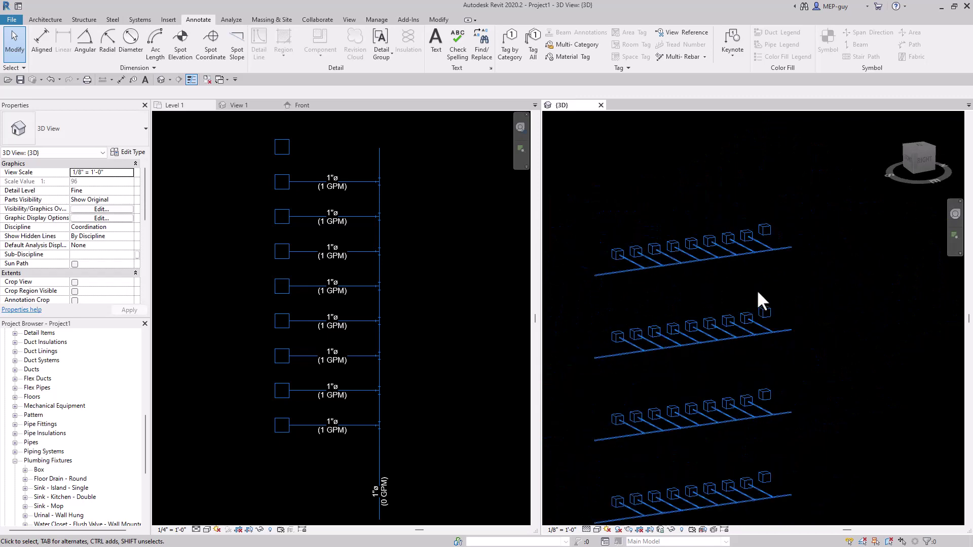
{"action": "scroll", "coordinate": [771, 302], "scroll_direction": "up", "scroll_amount": 5}
{"action": "middle_click_drag", "start_coordinate": [706, 254], "coordinate": [806, 343], "text": "shift"}
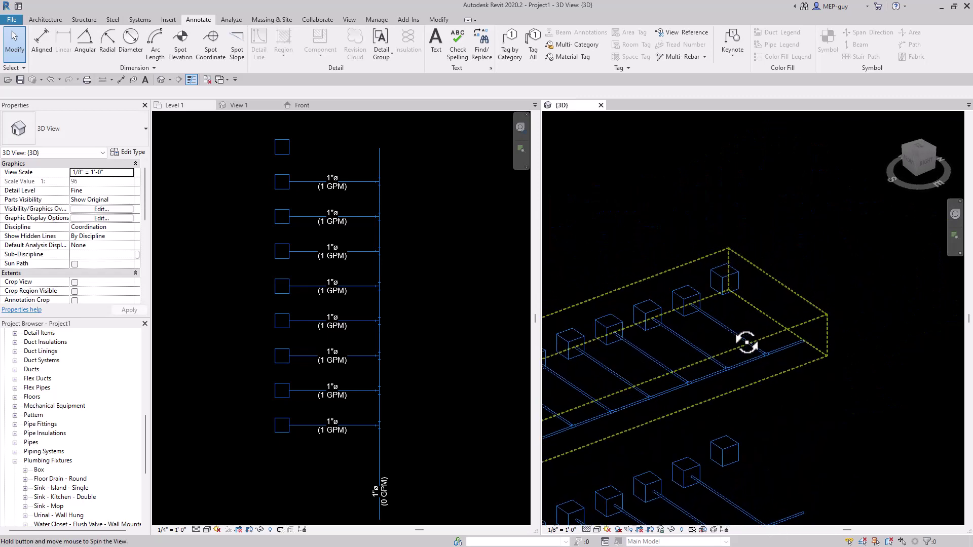
{"action": "scroll", "coordinate": [749, 330], "scroll_direction": "up", "scroll_amount": 3}
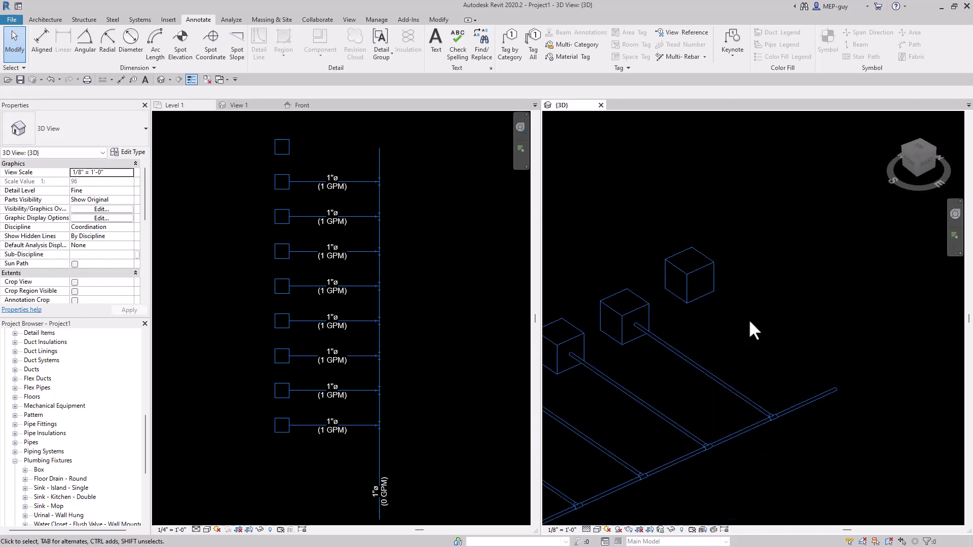
{"action": "double_click", "coordinate": [712, 278]}
{"action": "left_click", "coordinate": [712, 283]}
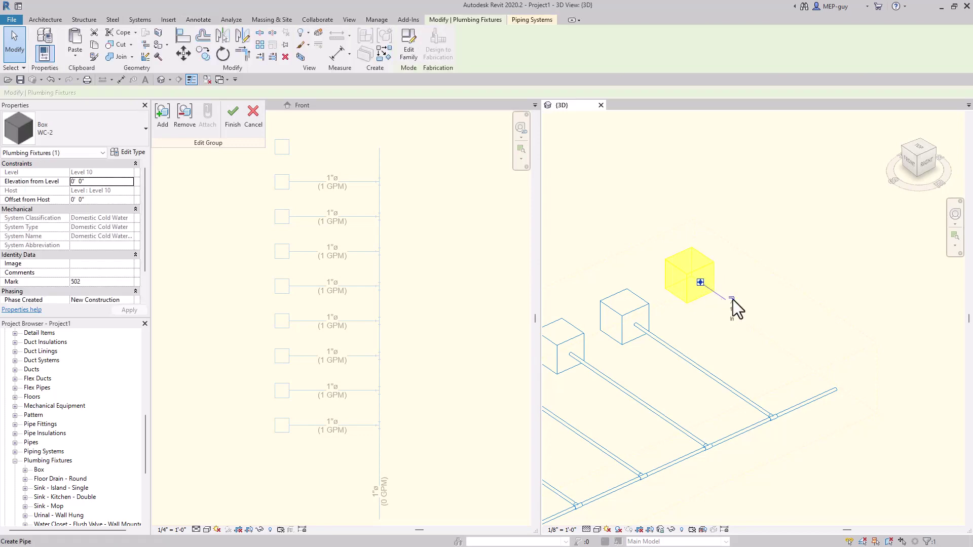
{"action": "left_click", "coordinate": [702, 284]}
{"action": "left_click", "coordinate": [824, 369]}
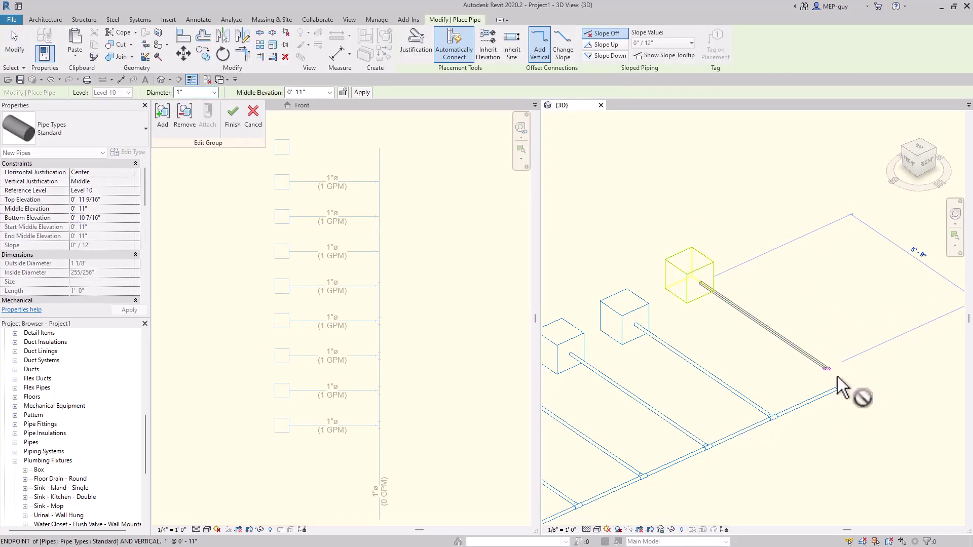
{"action": "key", "text": "Escape"}
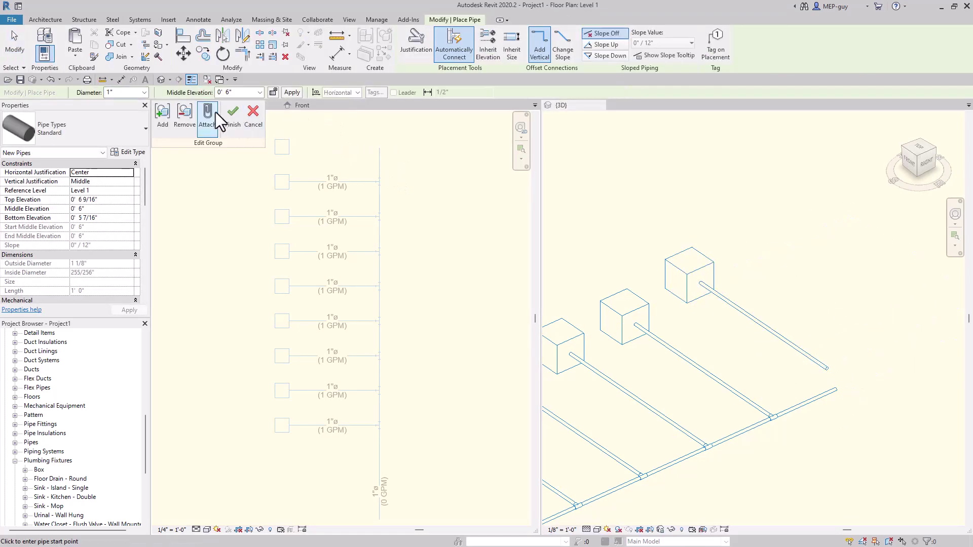
{"action": "left_click", "coordinate": [233, 116]}
Edit the group in the Level 1 plan, trim the WC-2 branch pipe and the main pipe to a corner, and finish the group.
{"action": "double_click", "coordinate": [357, 145]}
{"action": "scroll", "coordinate": [372, 151], "scroll_direction": "up", "scroll_amount": 4}
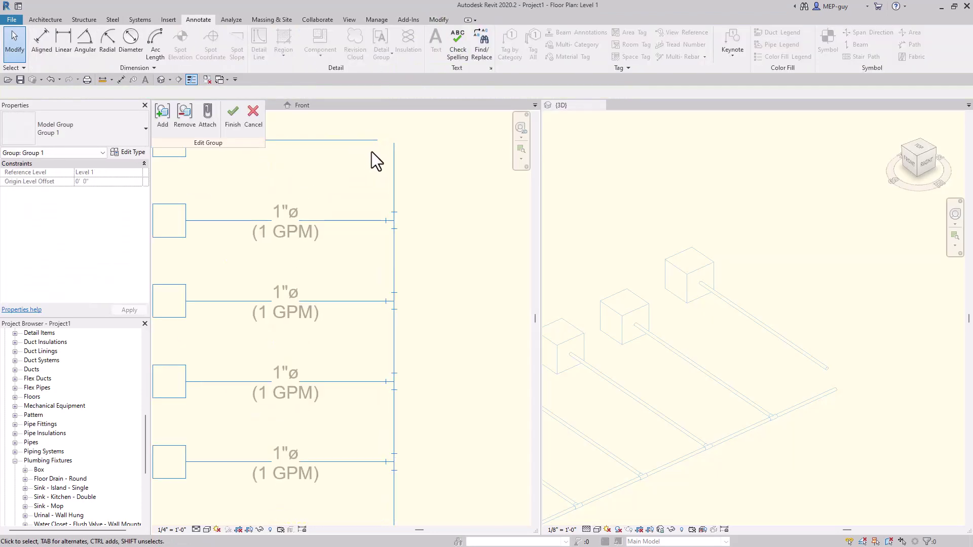
{"action": "key", "text": "t"}
{"action": "key", "text": "r"}
{"action": "left_click", "coordinate": [389, 149]}
{"action": "left_click", "coordinate": [390, 153]}
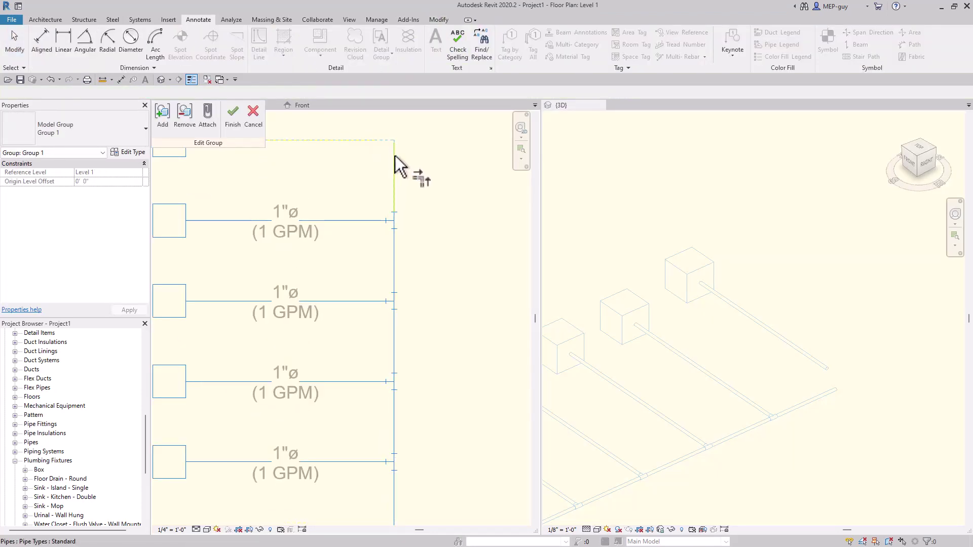
{"action": "left_click", "coordinate": [233, 118]}
Tag the topmost branch pipe on Level 1 with a pipe size tag like the one on the branch below.
{"action": "scroll", "coordinate": [716, 169], "scroll_direction": "down", "scroll_amount": 5}
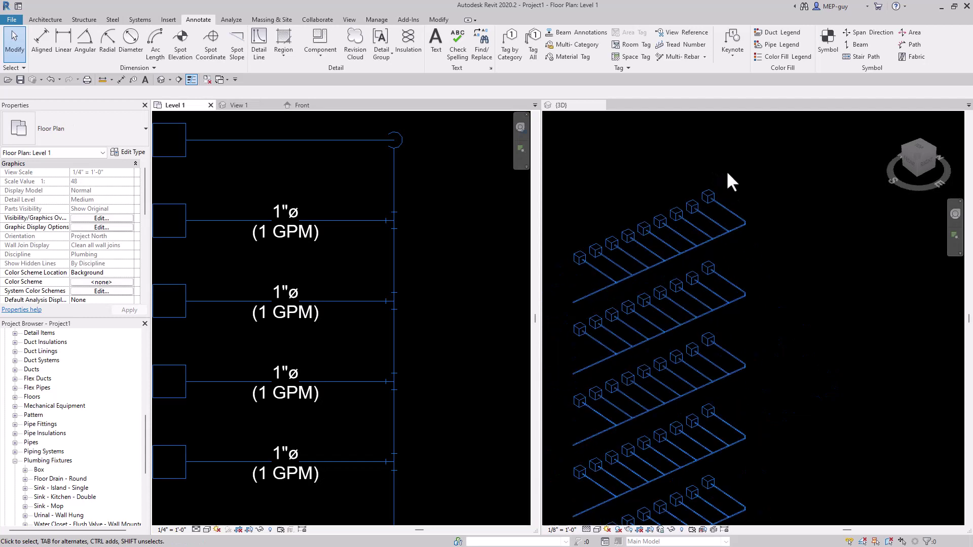
{"action": "middle_click_drag", "start_coordinate": [792, 430], "coordinate": [843, 370]}
{"action": "scroll", "coordinate": [446, 299], "scroll_direction": "down", "scroll_amount": 2}
{"action": "scroll", "coordinate": [379, 272], "scroll_direction": "up", "scroll_amount": 2}
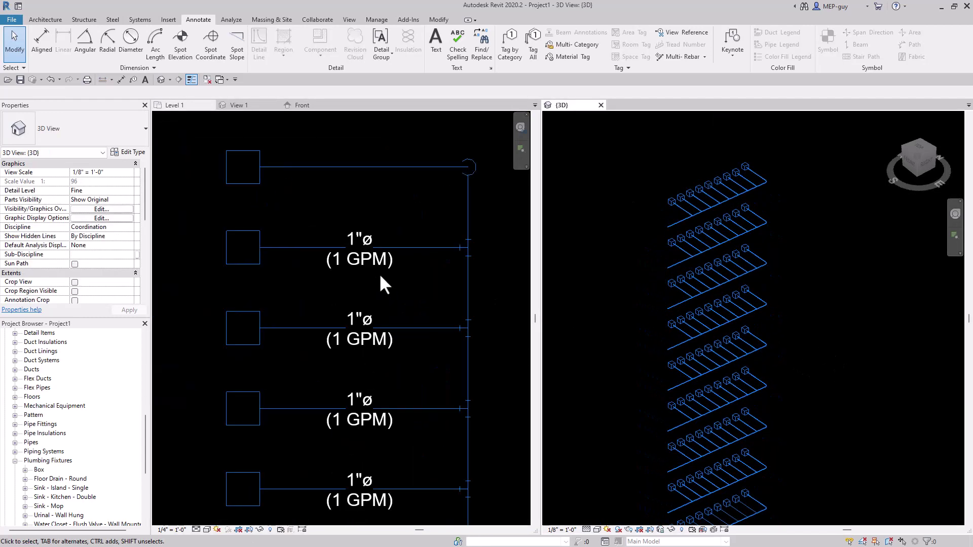
{"action": "left_click", "coordinate": [376, 263]}
{"action": "right_click", "coordinate": [376, 262]}
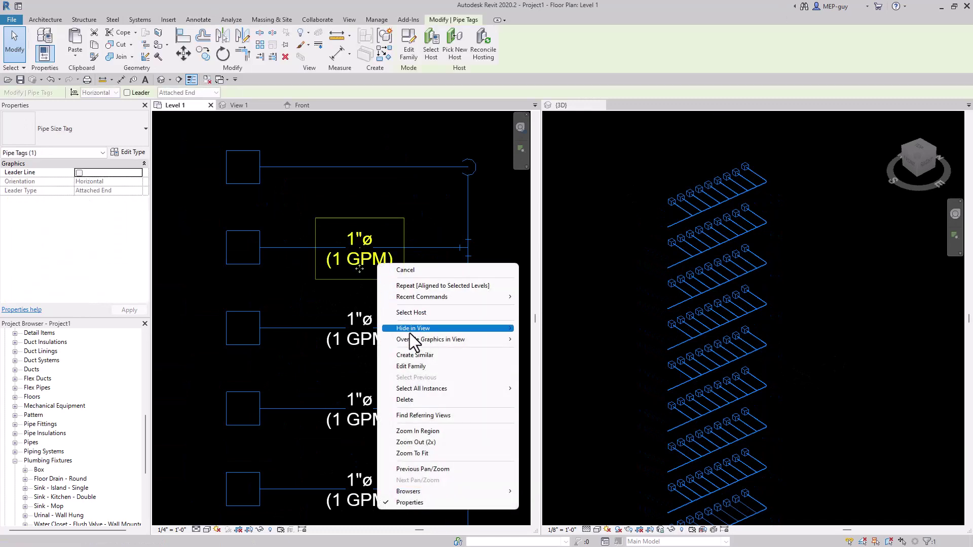
{"action": "left_click", "coordinate": [414, 355]}
{"action": "left_click", "coordinate": [363, 167]}
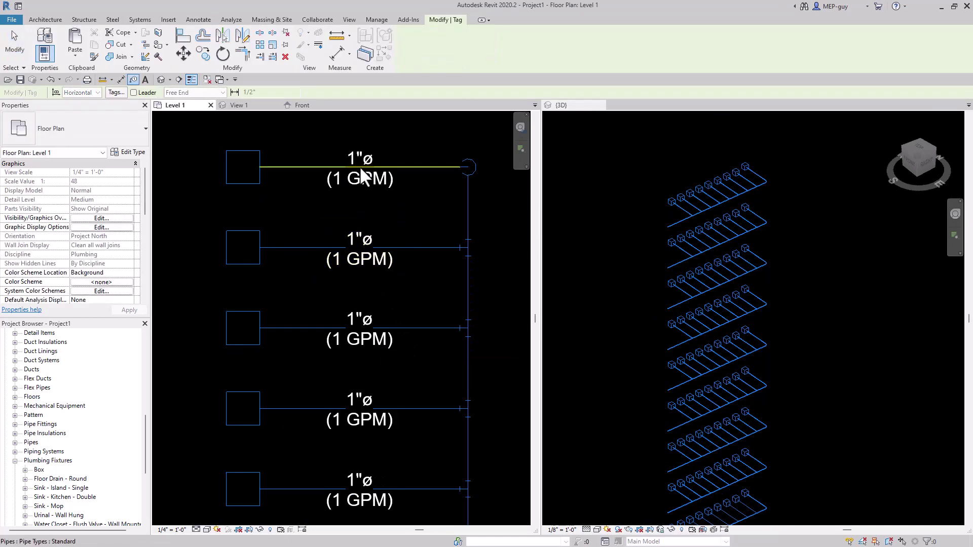
{"action": "key", "text": "Escape"}
Edit the Level 1 group and copy its bottommost box with branch pipe about 2' - 5" straight down.
{"action": "scroll", "coordinate": [312, 185], "scroll_direction": "down", "scroll_amount": 3}
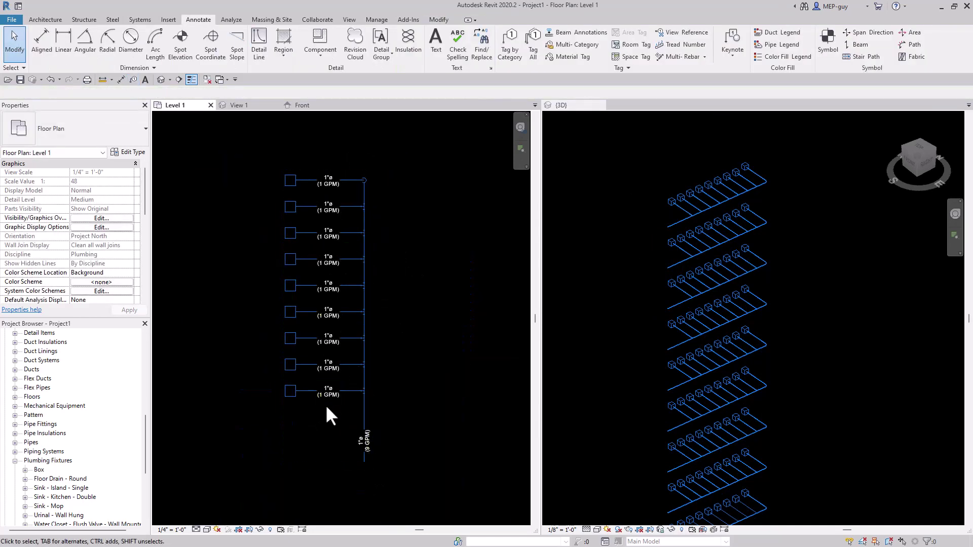
{"action": "scroll", "coordinate": [325, 405], "scroll_direction": "up", "scroll_amount": 1}
{"action": "scroll", "coordinate": [312, 455], "scroll_direction": "up", "scroll_amount": 1}
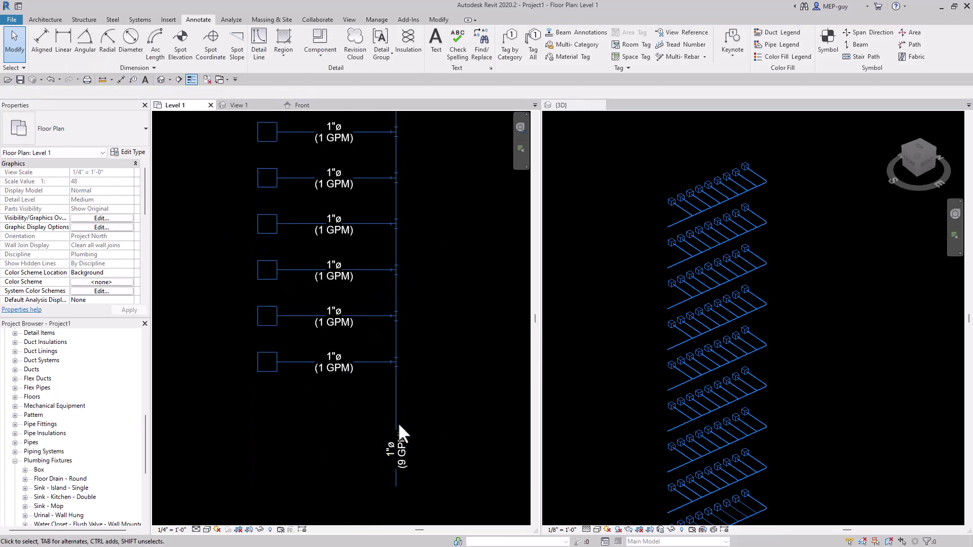
{"action": "double_click", "coordinate": [289, 358]}
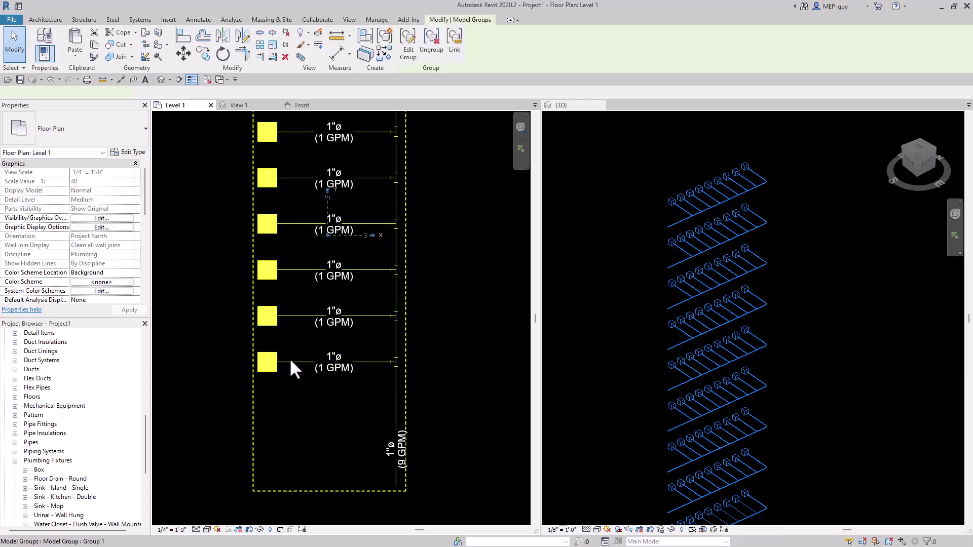
{"action": "left_click_drag", "start_coordinate": [232, 336], "coordinate": [393, 391]}
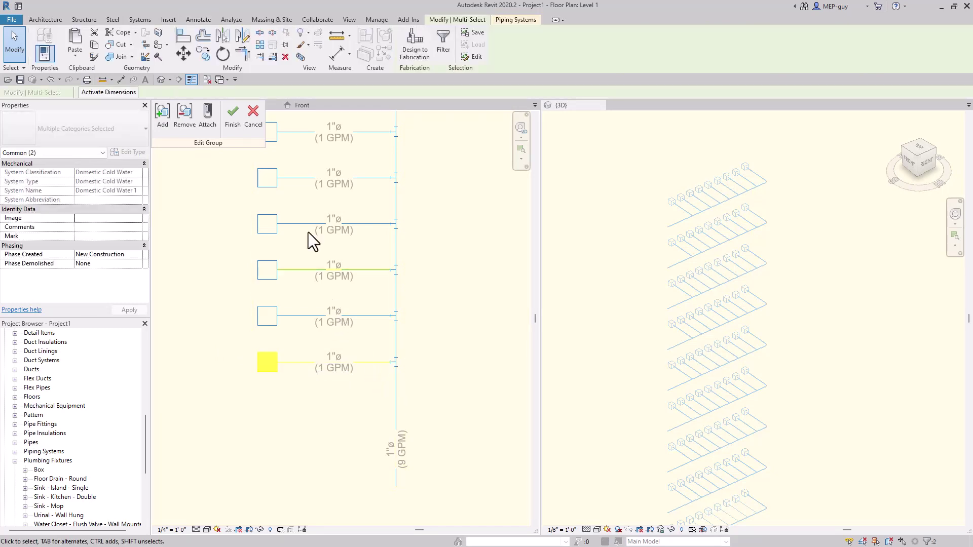
{"action": "left_click", "coordinate": [203, 53]}
{"action": "left_click", "coordinate": [369, 323]}
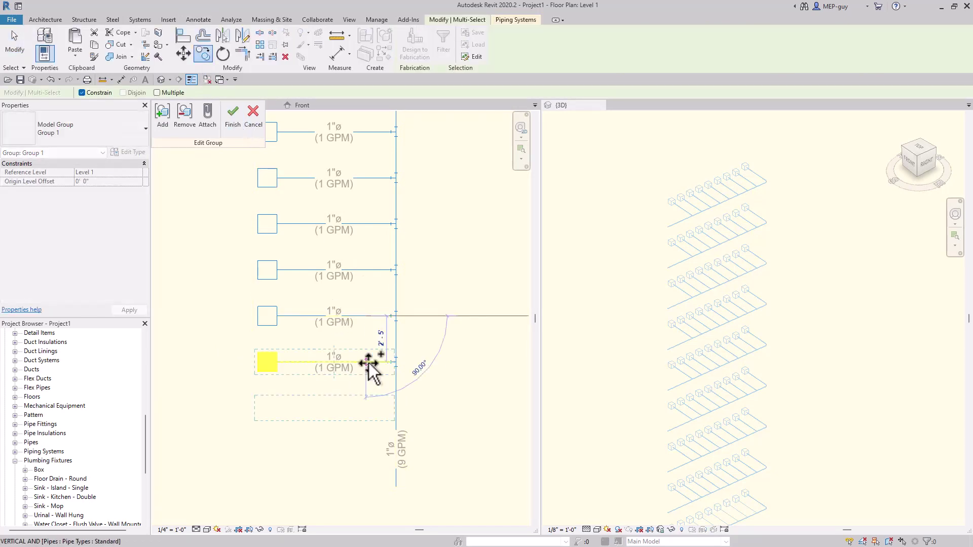
{"action": "left_click", "coordinate": [369, 362]}
{"action": "key", "text": "Escape"}
Extend the copied branch pipe to the vertical main pipe and finish editing the group.
{"action": "scroll", "coordinate": [391, 425], "scroll_direction": "up", "scroll_amount": 4}
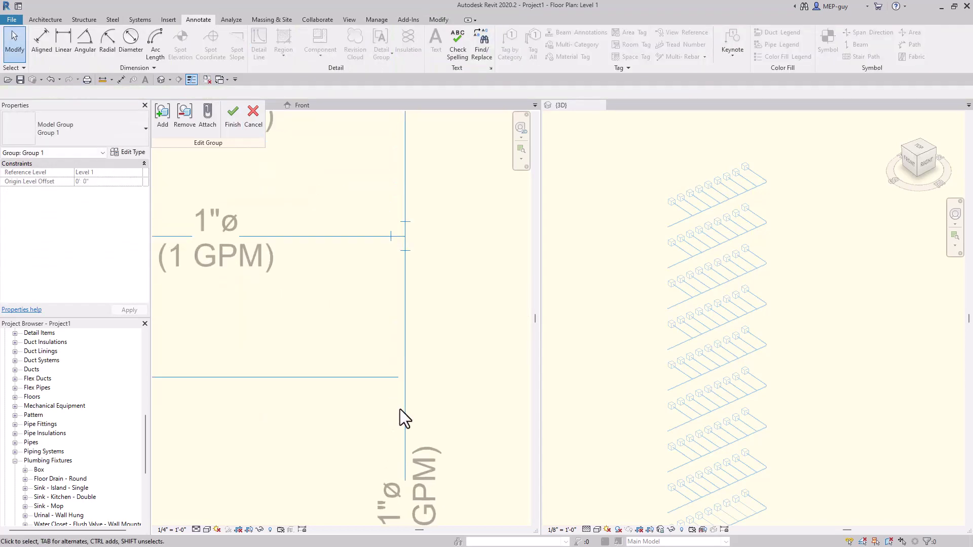
{"action": "key", "text": "t"}
{"action": "key", "text": "r"}
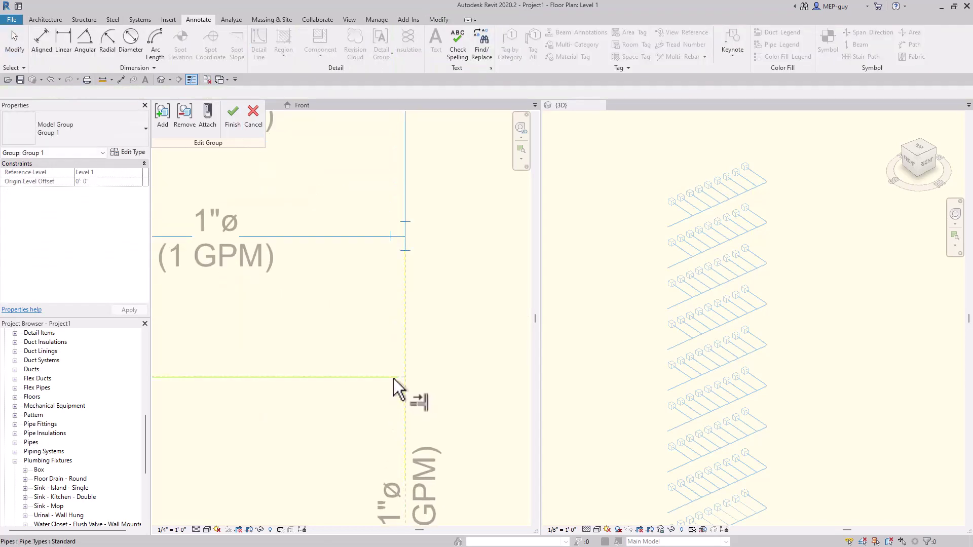
{"action": "left_click", "coordinate": [394, 379]}
{"action": "scroll", "coordinate": [451, 350], "scroll_direction": "down", "scroll_amount": 2}
{"action": "left_click", "coordinate": [229, 120]}
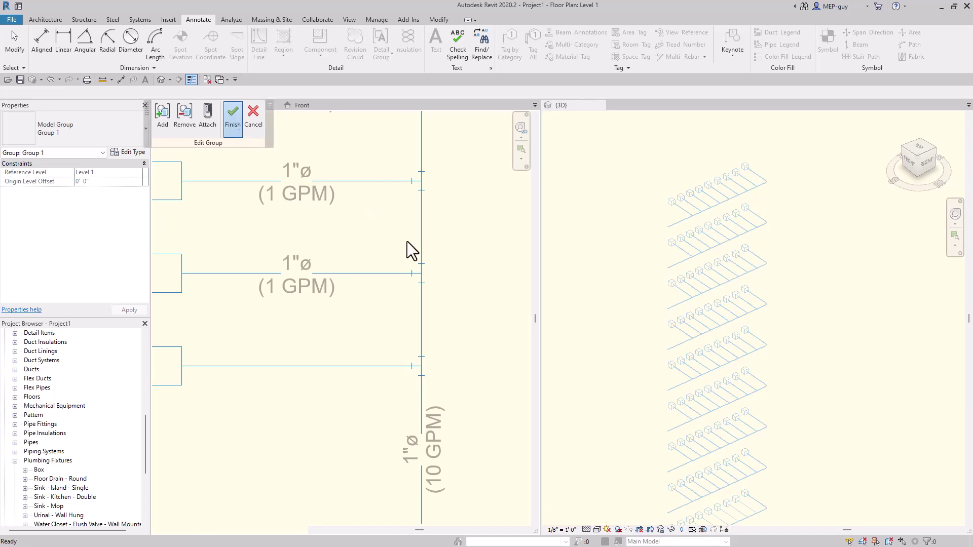
{"action": "scroll", "coordinate": [454, 335], "scroll_direction": "down", "scroll_amount": 2}
{"action": "key", "text": "Escape"}
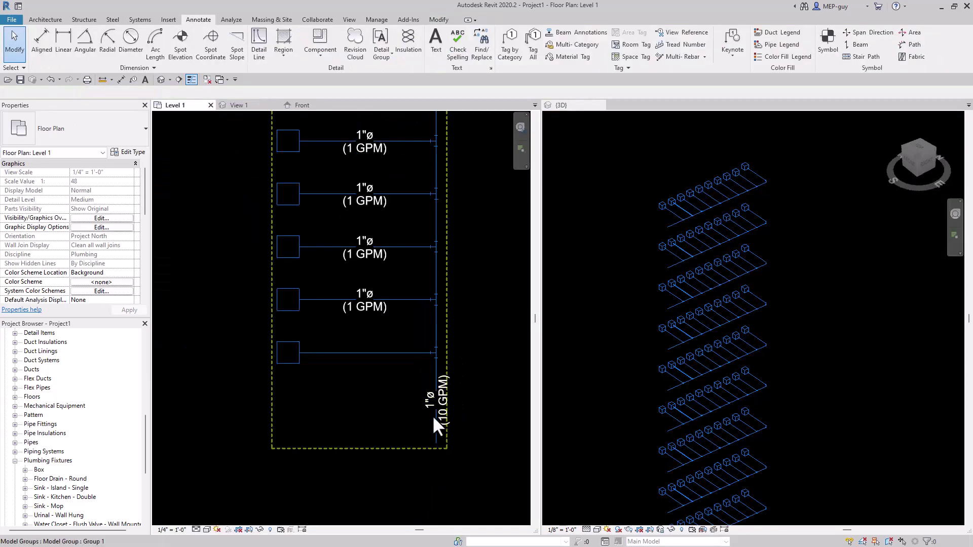
Tag the bottommost branch pipe in the Level 1 plan with a pipe size and flow tag.
{"action": "key", "text": "t"}
{"action": "key", "text": "g"}
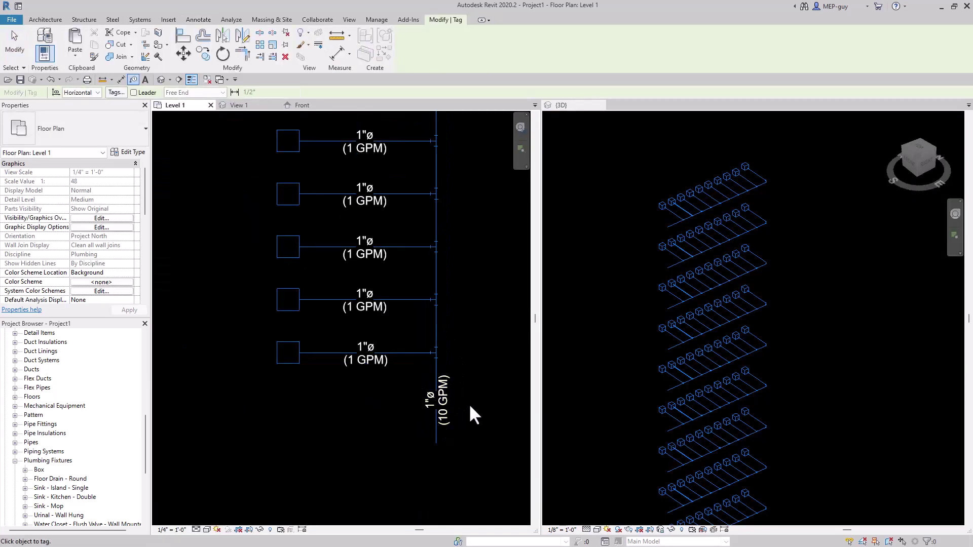
{"action": "key", "text": "Escape"}
{"action": "scroll", "coordinate": [446, 420], "scroll_direction": "down", "scroll_amount": 2}
{"action": "middle_click_drag", "start_coordinate": [465, 353], "coordinate": [448, 346]}
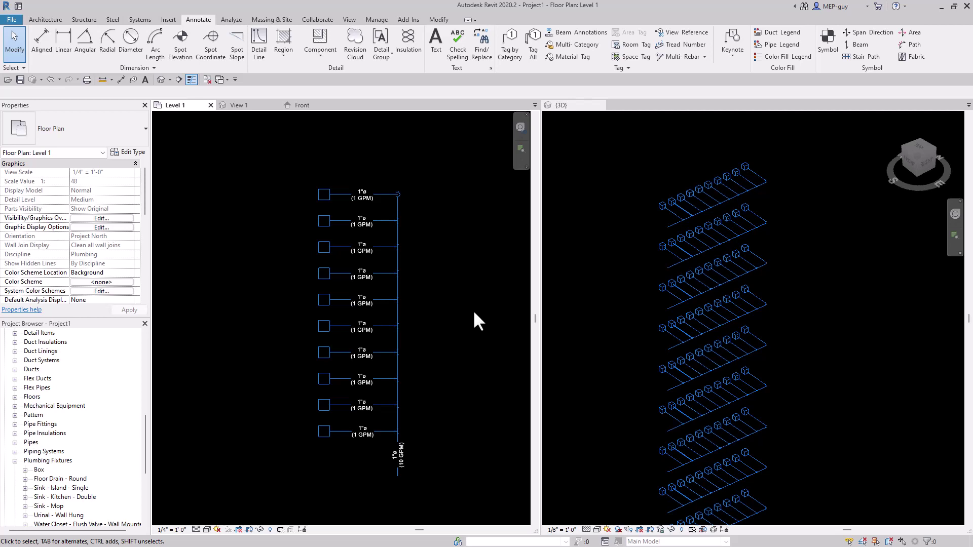
In the 3D view, draw a 1" pipe about 3' - 10" long continuing outward from just off the Level 1 main pipe's open end.
{"action": "left_click", "coordinate": [863, 304]}
{"action": "scroll", "coordinate": [801, 213], "scroll_direction": "down", "scroll_amount": 3}
{"action": "scroll", "coordinate": [801, 284], "scroll_direction": "up", "scroll_amount": 2}
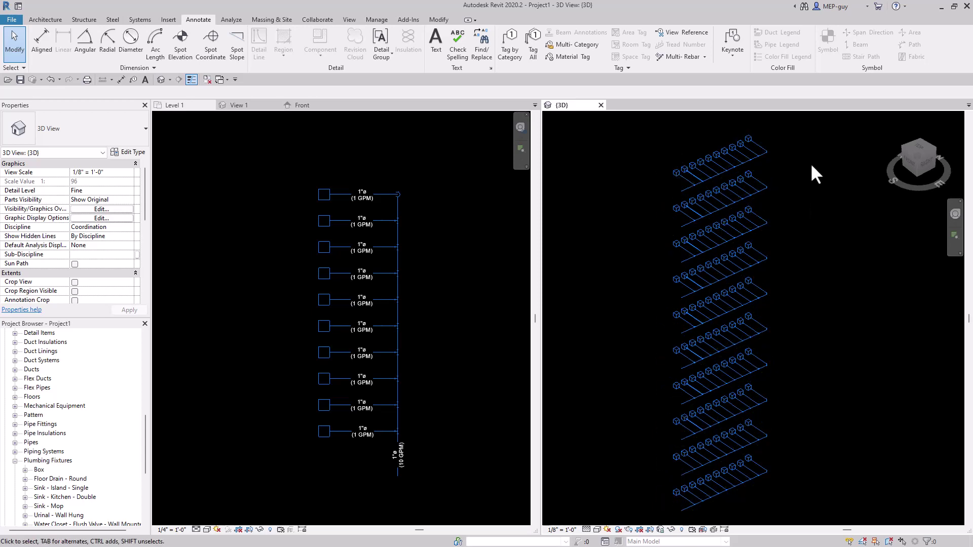
{"action": "scroll", "coordinate": [685, 511], "scroll_direction": "up", "scroll_amount": 5}
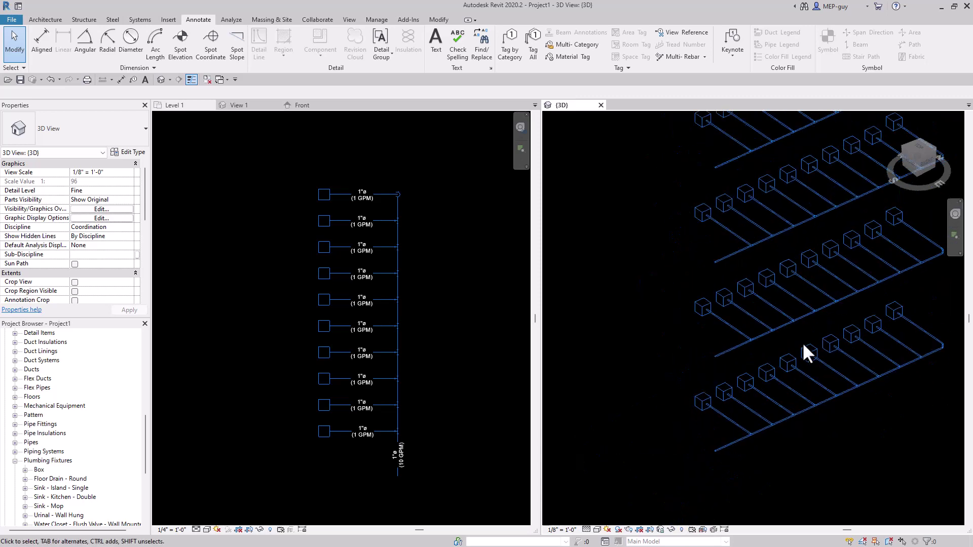
{"action": "scroll", "coordinate": [748, 401], "scroll_direction": "up", "scroll_amount": 4}
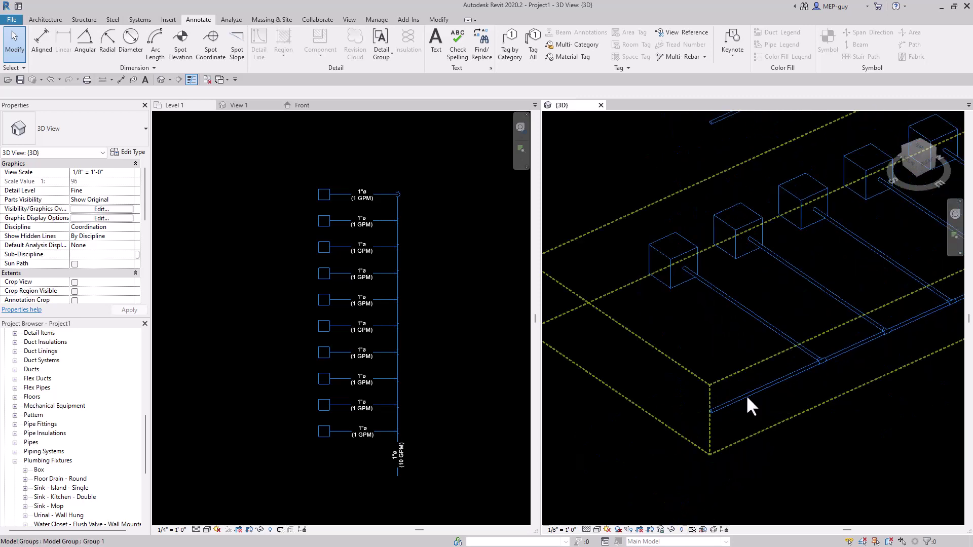
{"action": "left_click", "coordinate": [747, 398]}
{"action": "right_click", "coordinate": [748, 398]}
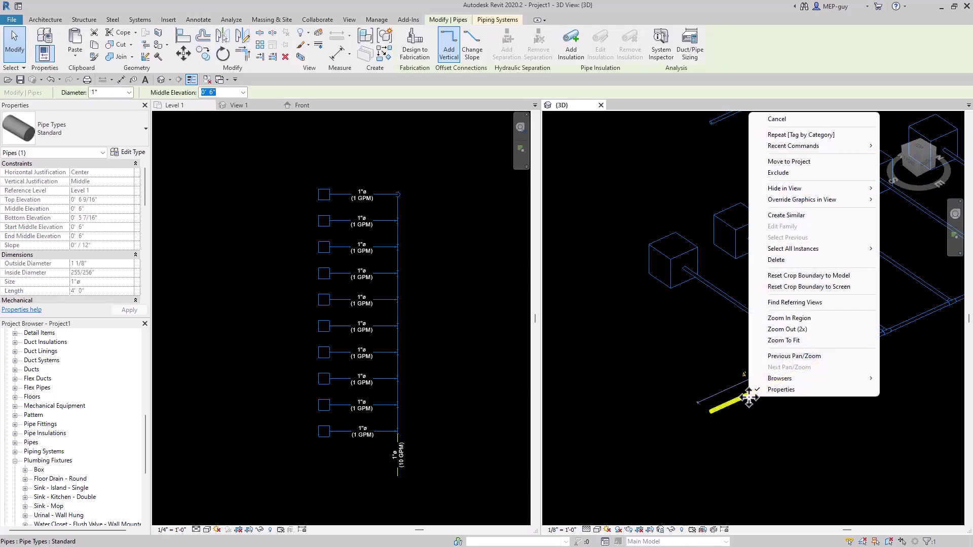
{"action": "left_click", "coordinate": [786, 215]}
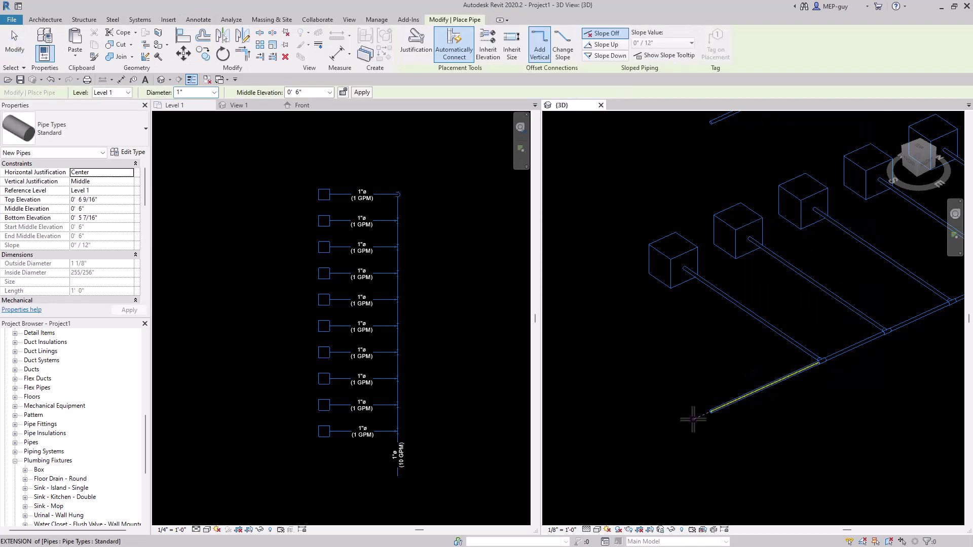
{"action": "left_click", "coordinate": [708, 411]}
{"action": "scroll", "coordinate": [659, 441], "scroll_direction": "down", "scroll_amount": 2}
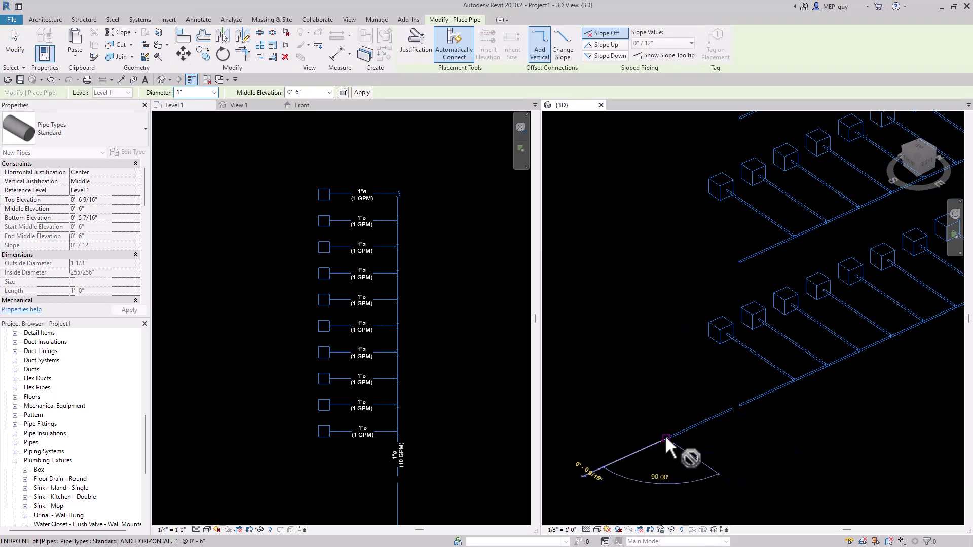
{"action": "scroll", "coordinate": [656, 471], "scroll_direction": "down", "scroll_amount": 3}
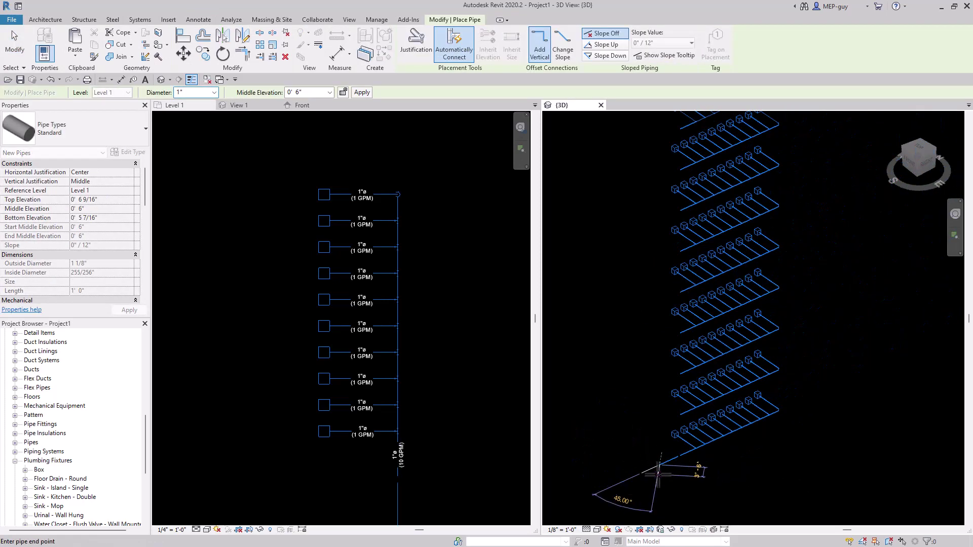
Set the middle elevation to 100' 0" and apply it to create a vertical riser at the new pipe's end.
{"action": "left_click", "coordinate": [308, 93]}
{"action": "type", "text": "10"}
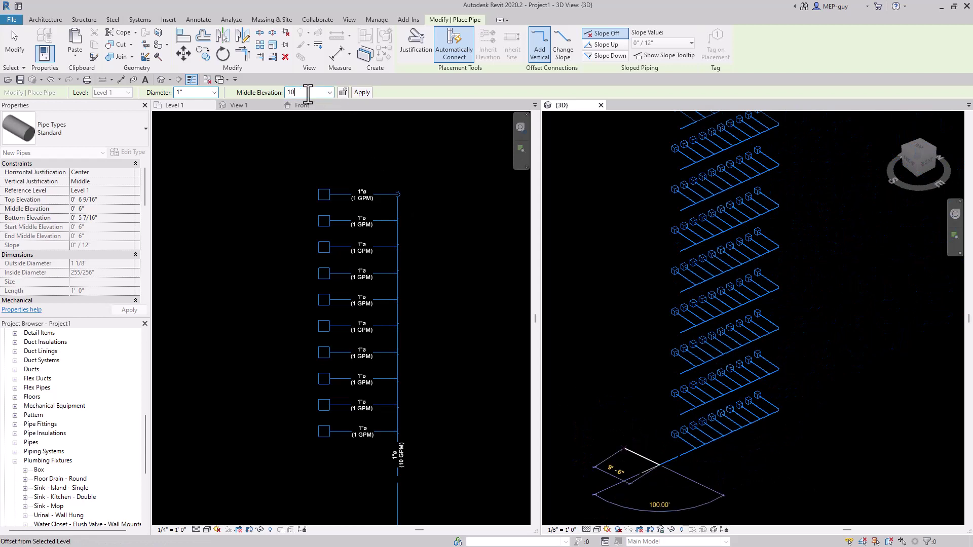
{"action": "type", "text": "0'  0\""}
{"action": "left_click", "coordinate": [361, 95]}
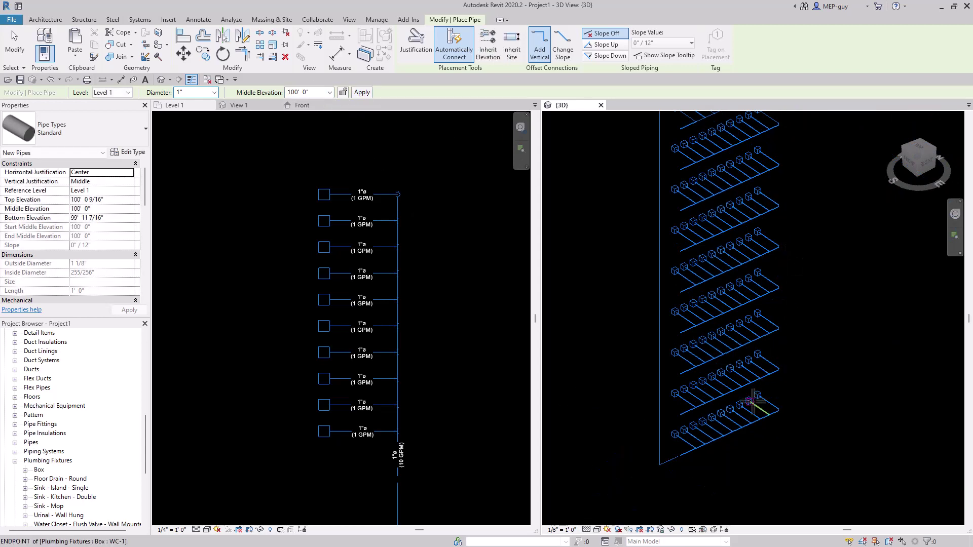
Finish placing pipes and delete the elbow joining the short horizontal pipe to the riser's base.
{"action": "scroll", "coordinate": [659, 466], "scroll_direction": "up", "scroll_amount": 5}
{"action": "key", "text": "Escape"}
{"action": "key", "text": "Escape"}
{"action": "mouse_move", "coordinate": [628, 421]}
{"action": "left_mouse_down"}
{"action": "mouse_move", "coordinate": [685, 472]}
{"action": "mouse_move", "coordinate": [674, 442]}
{"action": "left_mouse_up"}
{"action": "key", "text": "Escape"}
{"action": "left_click", "coordinate": [676, 446]}
{"action": "left_click", "coordinate": [707, 446]}
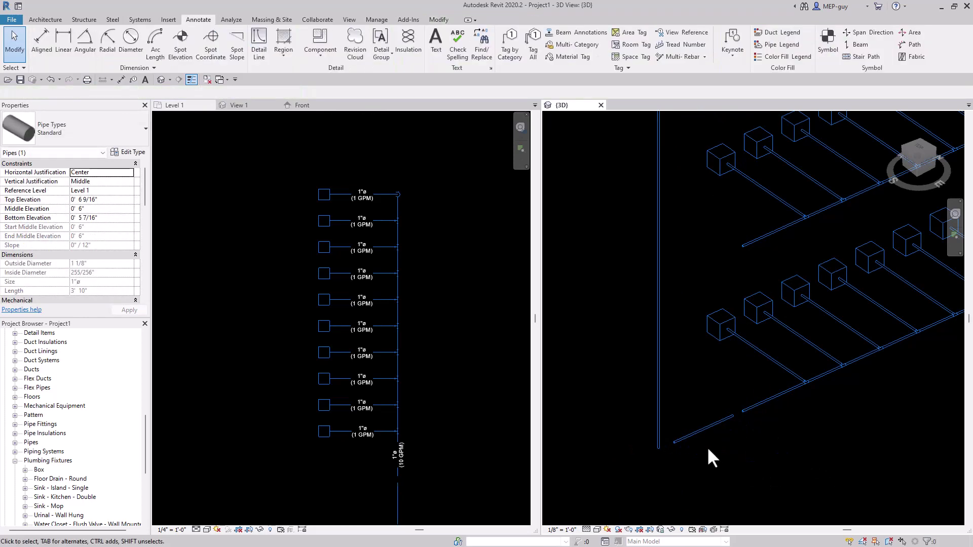
Copy the short horizontal pipe from the Level 1 plan and paste it aligned to Levels 2 through 10.
{"action": "scroll", "coordinate": [463, 474], "scroll_direction": "down", "scroll_amount": 1}
{"action": "scroll", "coordinate": [445, 450], "scroll_direction": "up", "scroll_amount": 5}
{"action": "left_click", "coordinate": [370, 411]}
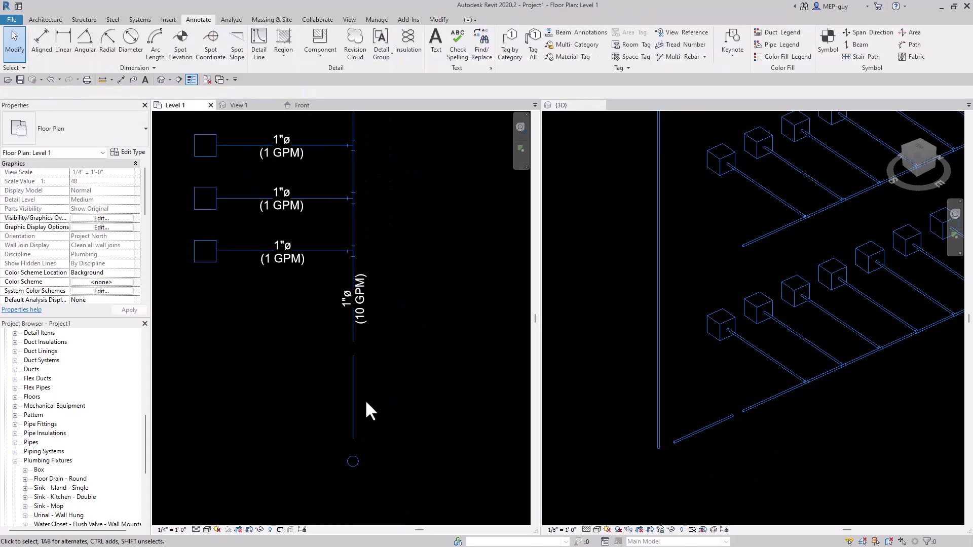
{"action": "left_click", "coordinate": [353, 397]}
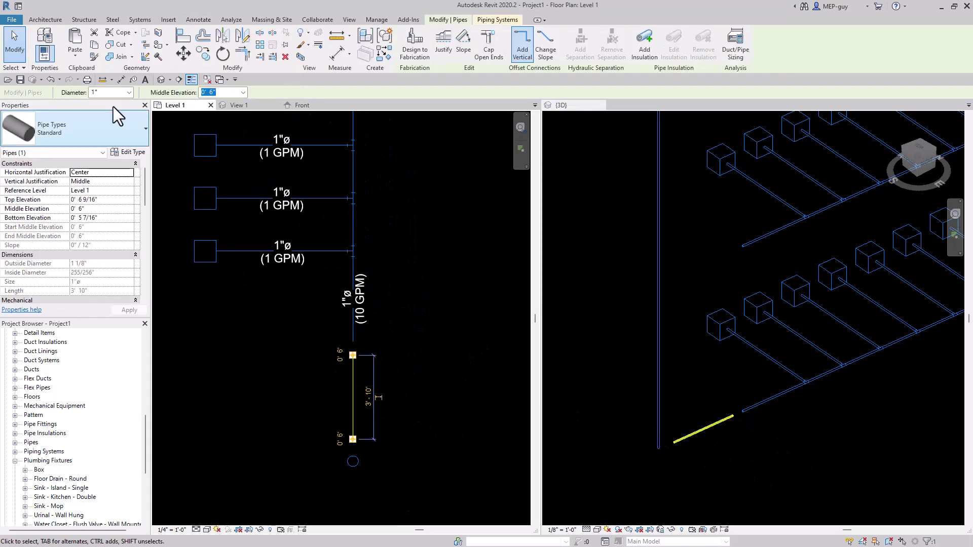
{"action": "left_click", "coordinate": [424, 293]}
{"action": "left_click", "coordinate": [353, 378]}
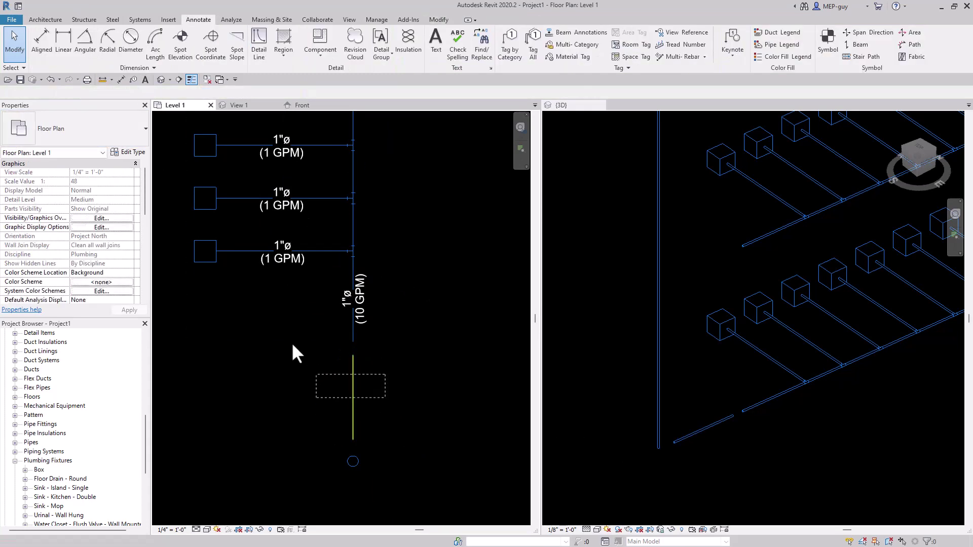
{"action": "left_click", "coordinate": [75, 55]}
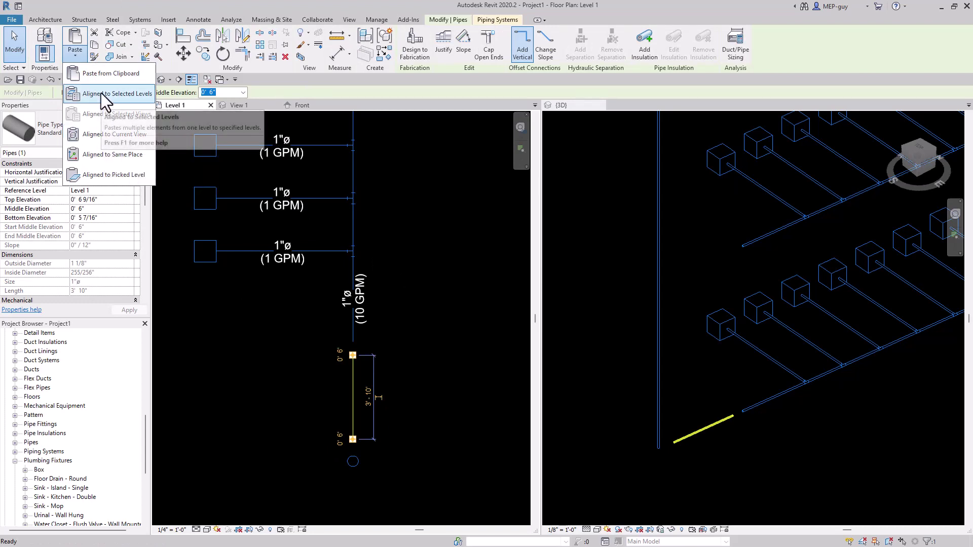
{"action": "left_click", "coordinate": [81, 95]}
{"action": "left_click", "coordinate": [441, 217]}
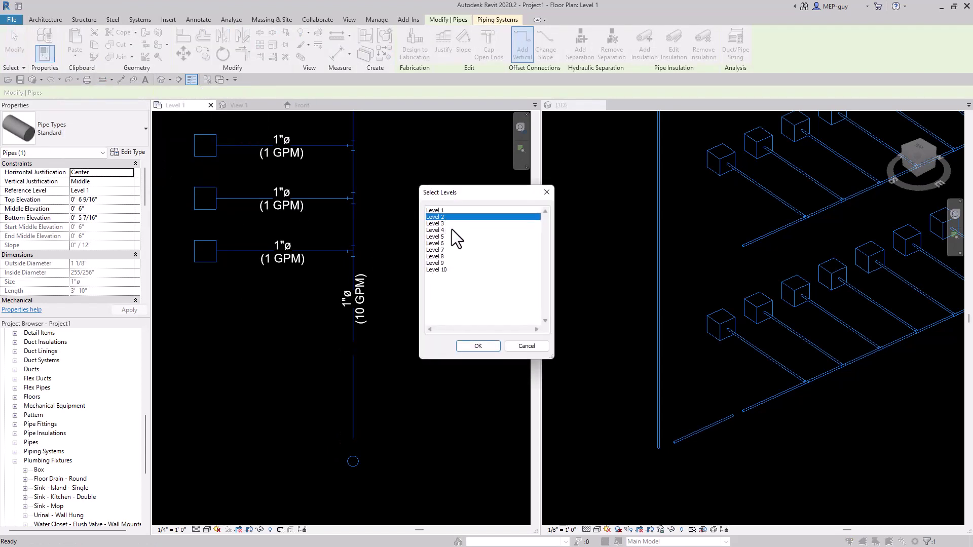
{"action": "left_click", "coordinate": [447, 269], "text": "shift"}
{"action": "left_click", "coordinate": [495, 347]}
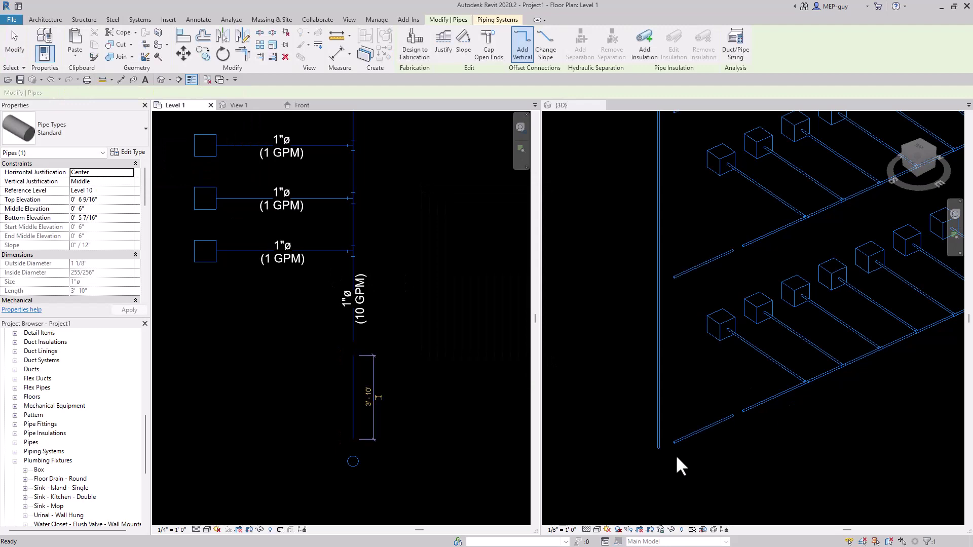
{"action": "scroll", "coordinate": [677, 458], "scroll_direction": "down", "scroll_amount": 5}
{"action": "key", "text": "Escape"}
Trim the Level 10 pipe stub and the vertical riser to a corner in the 3D view.
{"action": "scroll", "coordinate": [674, 181], "scroll_direction": "up", "scroll_amount": 5}
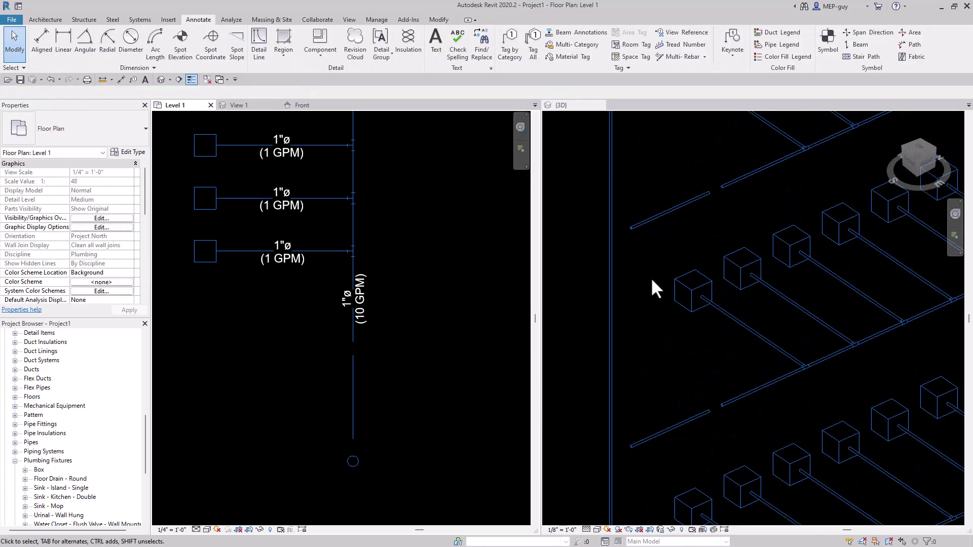
{"action": "left_click", "coordinate": [651, 278]}
{"action": "key", "text": "t"}
{"action": "key", "text": "r"}
{"action": "left_click", "coordinate": [646, 220]}
{"action": "left_click", "coordinate": [610, 252]}
{"action": "key", "text": "Escape"}
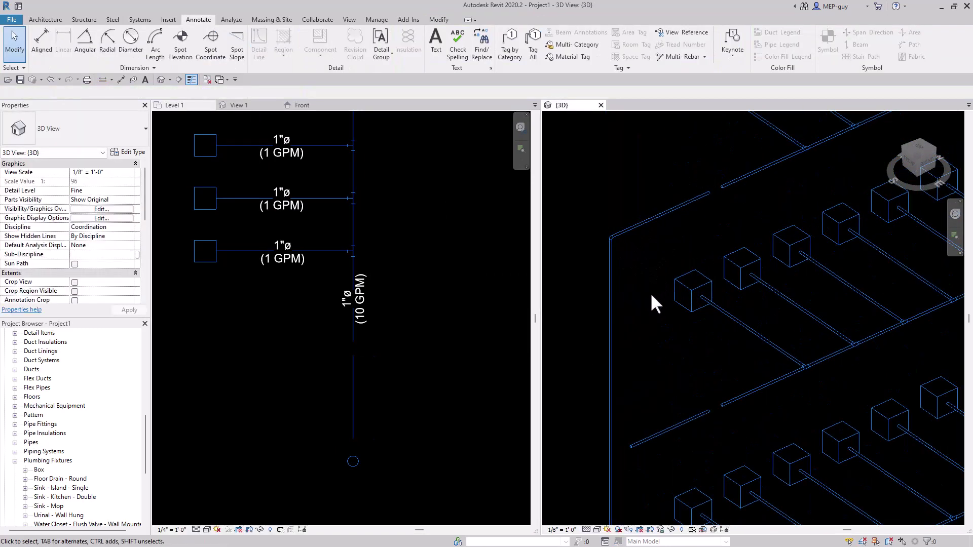
Stretch the Level 10 stub's free end to connect it to the open end of the group's main pipe.
{"action": "scroll", "coordinate": [663, 253], "scroll_direction": "up", "scroll_amount": 2}
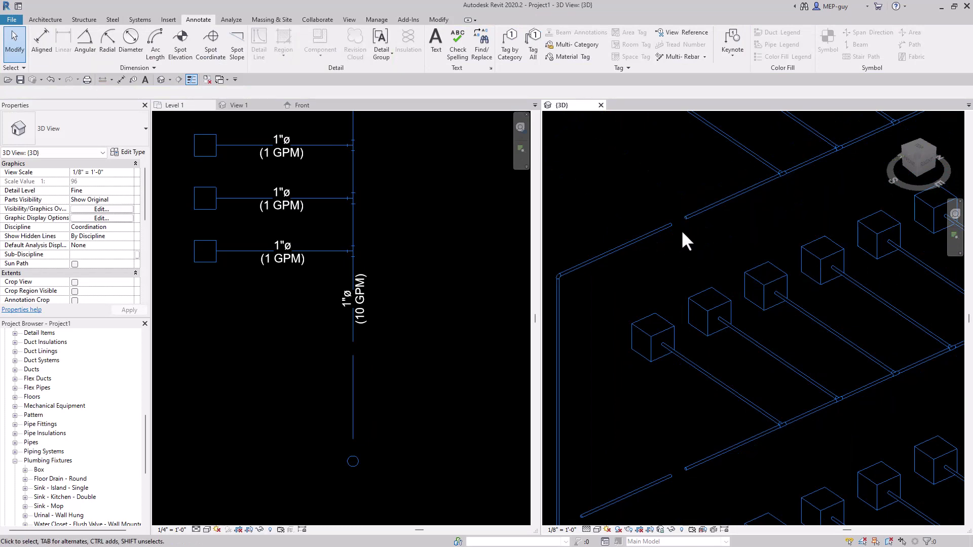
{"action": "scroll", "coordinate": [686, 241], "scroll_direction": "up", "scroll_amount": 1}
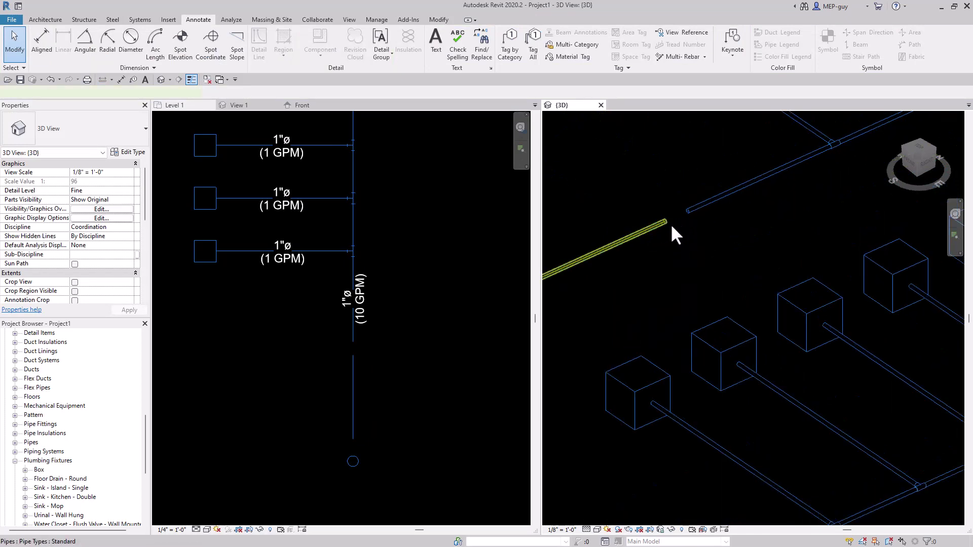
{"action": "left_click", "coordinate": [664, 221]}
{"action": "left_click_drag", "start_coordinate": [665, 220], "coordinate": [686, 218]}
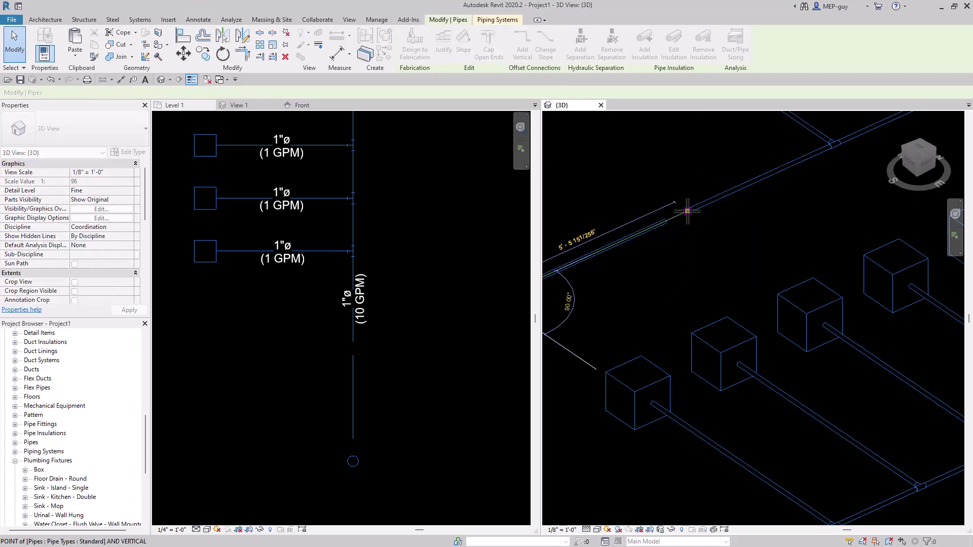
{"action": "left_click", "coordinate": [760, 239]}
{"action": "scroll", "coordinate": [697, 205], "scroll_direction": "up", "scroll_amount": 2}
{"action": "scroll", "coordinate": [720, 226], "scroll_direction": "down", "scroll_amount": 5}
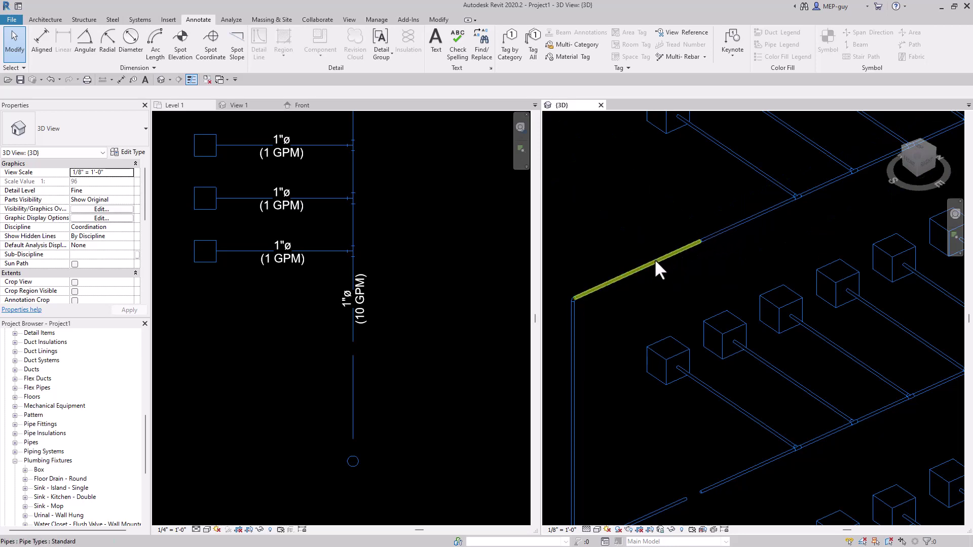
Turn the 3D view to the right side and extend the Level 9 stub to the riser with Trim/Extend Multiple Elements.
{"action": "scroll", "coordinate": [598, 228], "scroll_direction": "down", "scroll_amount": 4}
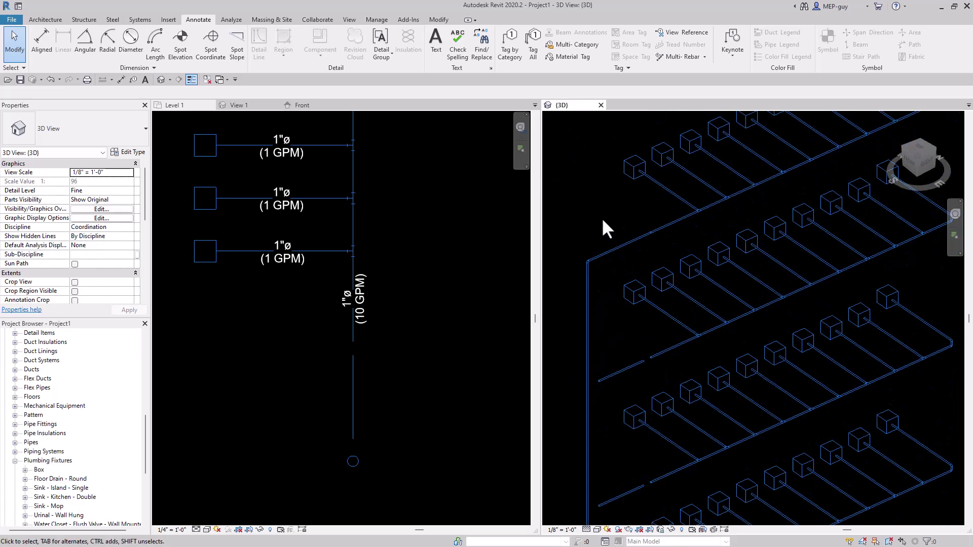
{"action": "scroll", "coordinate": [607, 257], "scroll_direction": "up", "scroll_amount": 3}
{"action": "scroll", "coordinate": [637, 216], "scroll_direction": "up", "scroll_amount": 2}
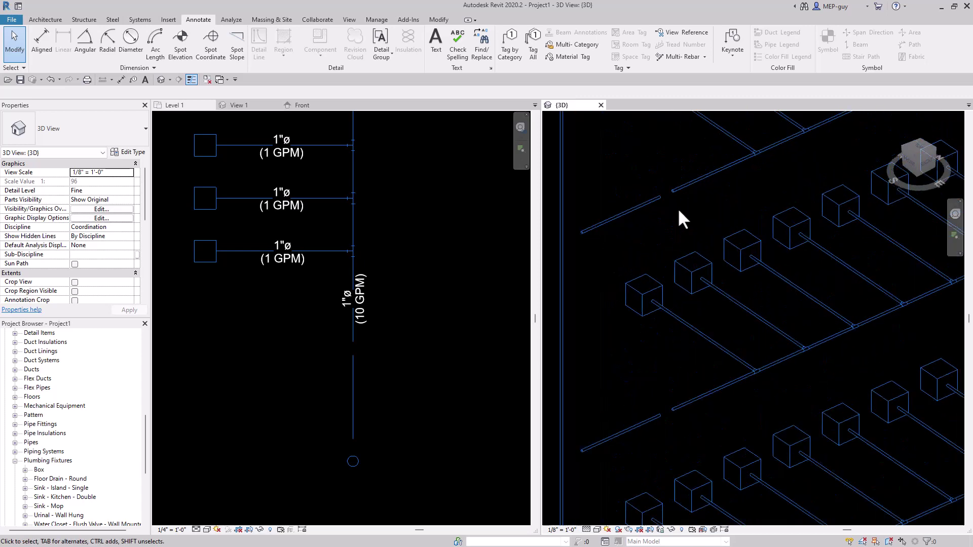
{"action": "scroll", "coordinate": [634, 475], "scroll_direction": "down", "scroll_amount": 6}
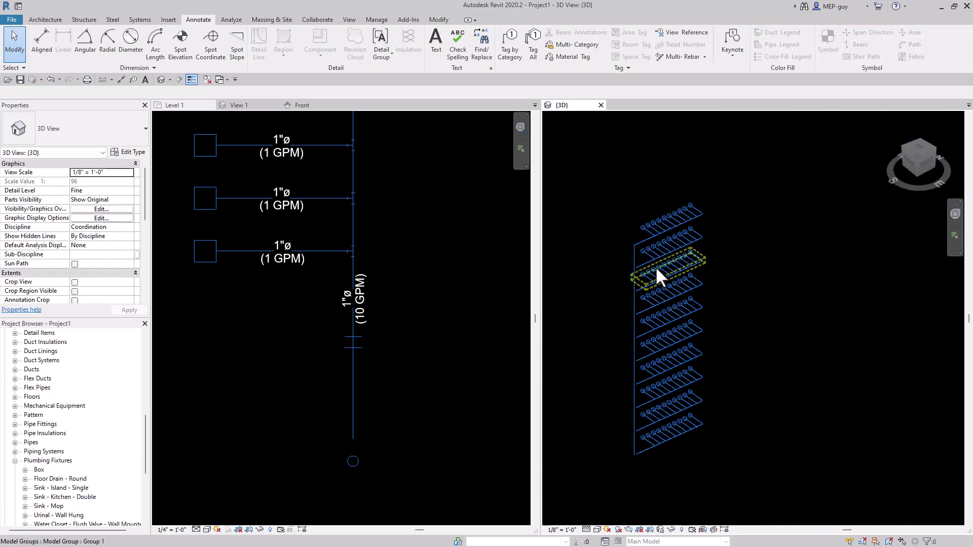
{"action": "scroll", "coordinate": [634, 206], "scroll_direction": "up", "scroll_amount": 5}
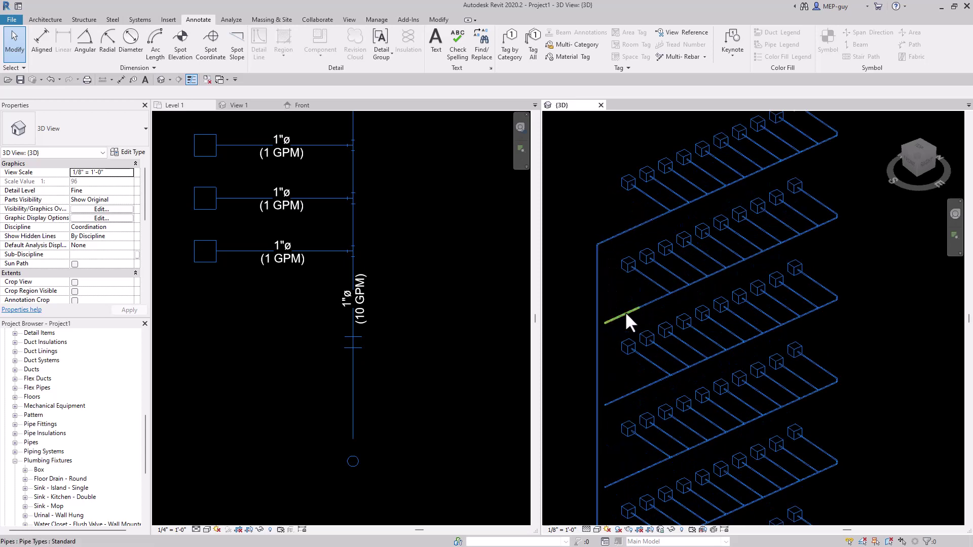
{"action": "left_click", "coordinate": [927, 163]}
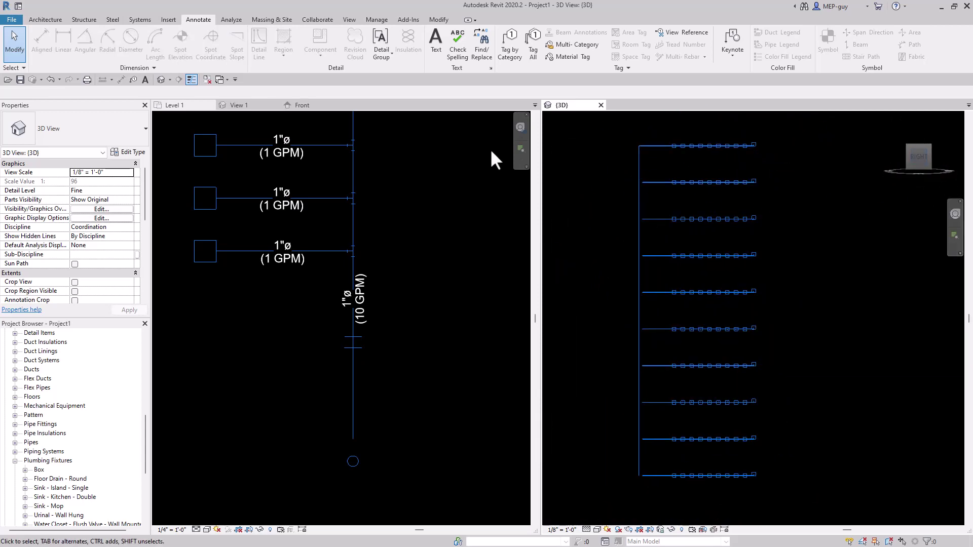
{"action": "left_click", "coordinate": [438, 20]}
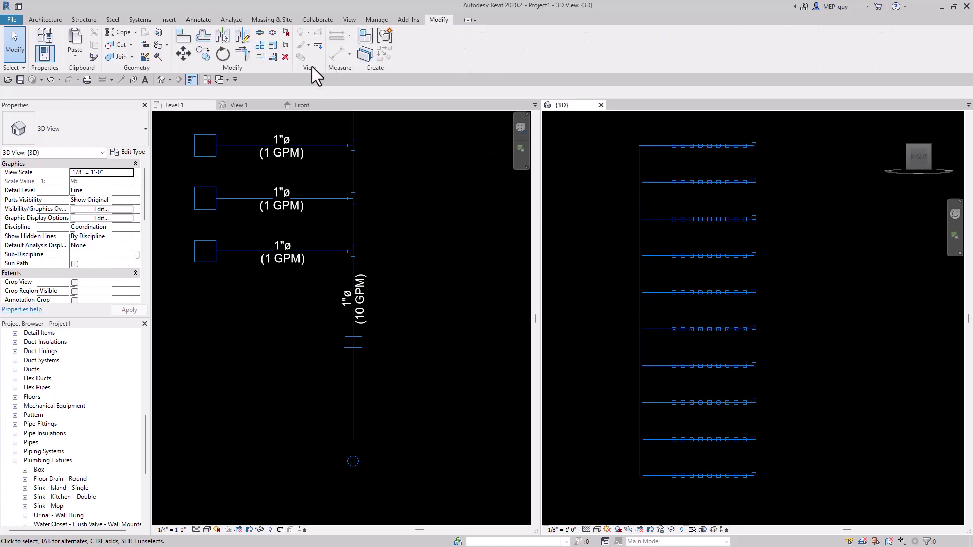
{"action": "left_click", "coordinate": [272, 57]}
{"action": "scroll", "coordinate": [650, 162], "scroll_direction": "up", "scroll_amount": 3}
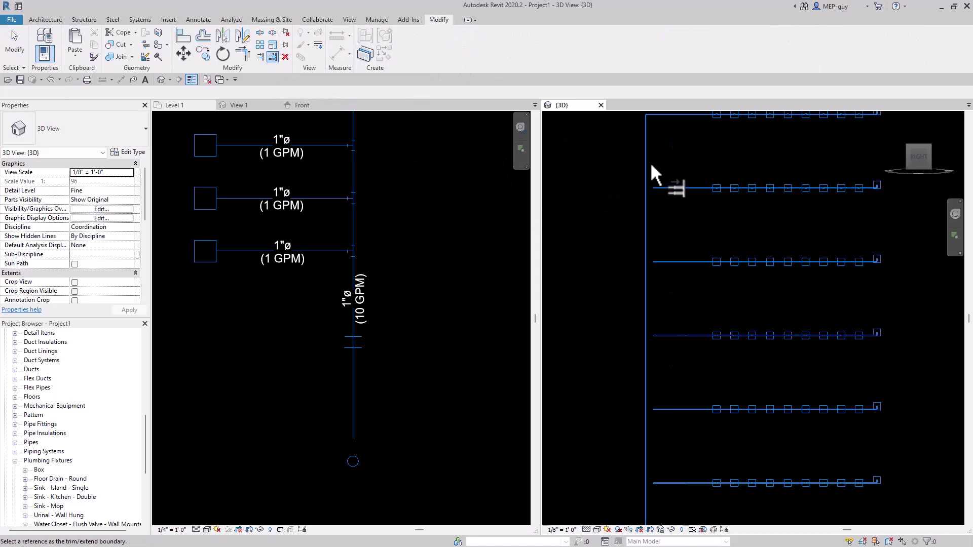
{"action": "left_click", "coordinate": [647, 162]}
{"action": "left_click", "coordinate": [660, 190]}
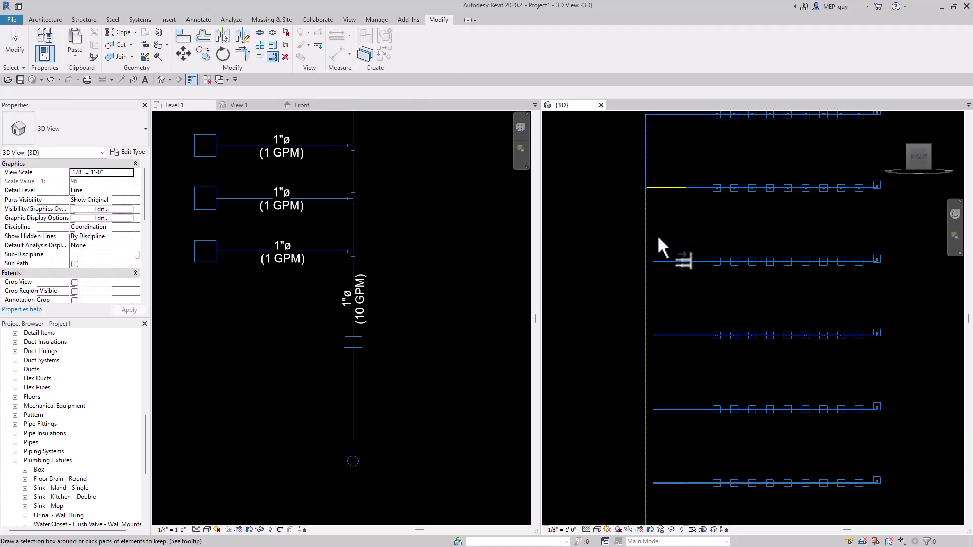
Extend the remaining stubs, from Level 8 down to Level 1, to the same vertical riser.
{"action": "scroll", "coordinate": [658, 235], "scroll_direction": "up", "scroll_amount": 3}
{"action": "middle_click_drag", "start_coordinate": [719, 216], "coordinate": [664, 185]}
{"action": "left_click", "coordinate": [610, 276]}
{"action": "left_click", "coordinate": [615, 426]}
{"action": "scroll", "coordinate": [615, 431], "scroll_direction": "down", "scroll_amount": 2}
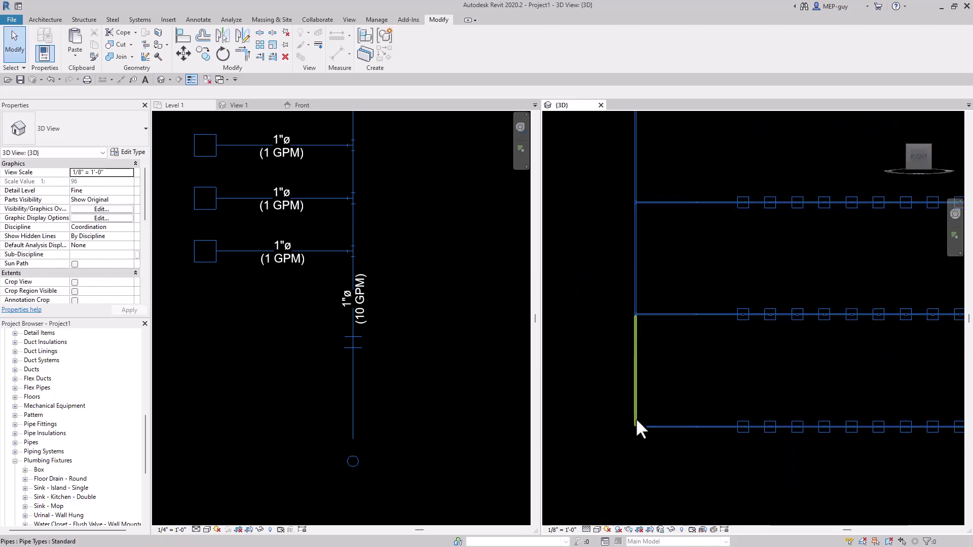
Delete the elbow at the riser's base on Level 1 and stretch the riser's lower end below the Level 1 stub.
{"action": "key", "text": "Escape"}
{"action": "left_click", "coordinate": [636, 418]}
{"action": "scroll", "coordinate": [684, 358], "scroll_direction": "down", "scroll_amount": 1}
{"action": "key", "text": "Delete"}
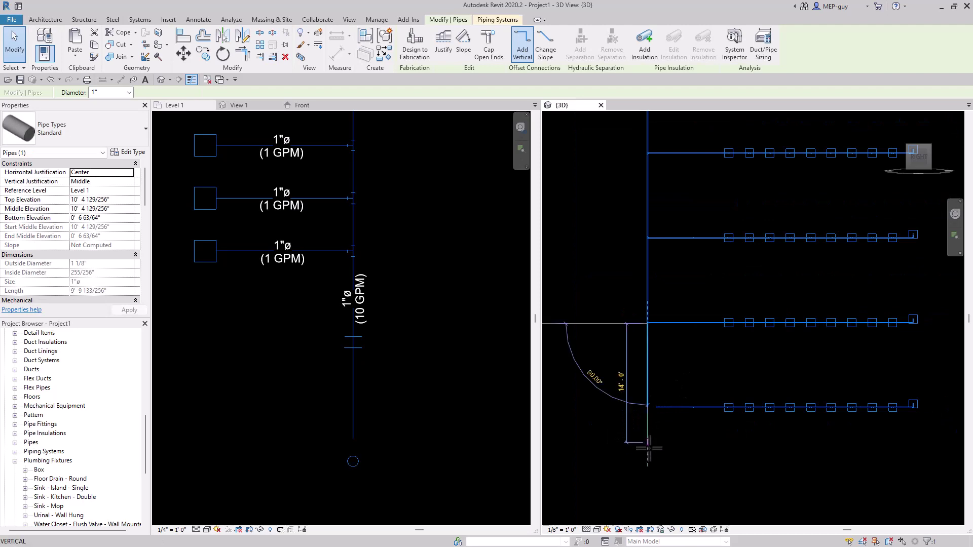
Extend the Level 1 stub to the vertical riser with Trim/Extend Single Element.
{"action": "key", "text": "t"}
{"action": "key", "text": "r"}
{"action": "scroll", "coordinate": [665, 397], "scroll_direction": "up", "scroll_amount": 2}
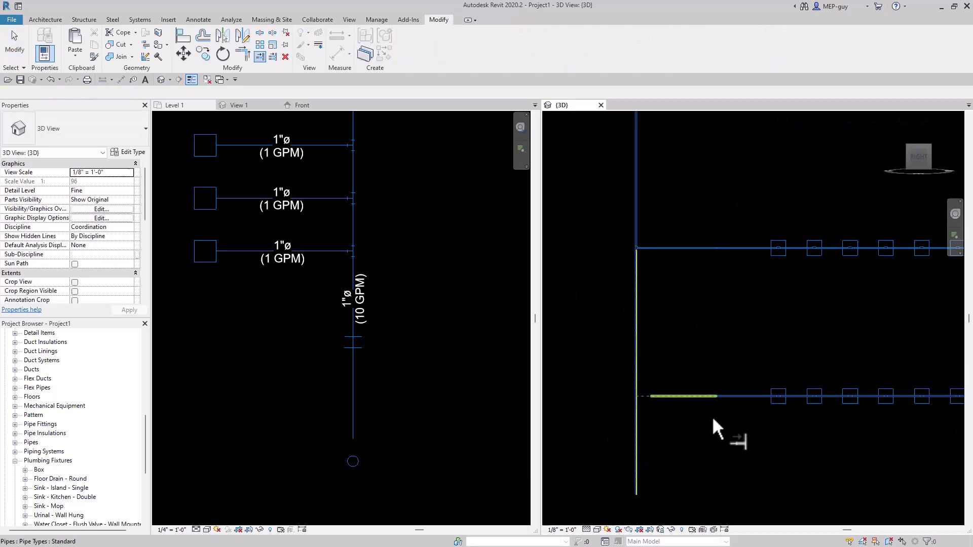
{"action": "key", "text": "Escape"}
Draw a horizontal supply pipe outward from the open lower end of the riser below Level 1.
{"action": "scroll", "coordinate": [625, 214], "scroll_direction": "down", "scroll_amount": 3}
{"action": "middle_click_drag", "start_coordinate": [626, 214], "coordinate": [682, 413], "text": "shift"}
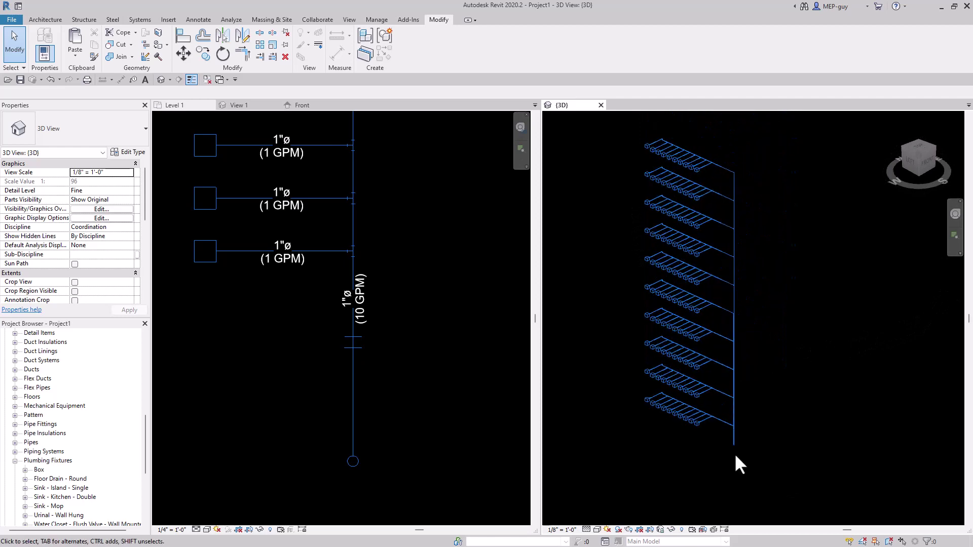
{"action": "scroll", "coordinate": [733, 455], "scroll_direction": "up", "scroll_amount": 2}
{"action": "left_click", "coordinate": [733, 429]}
{"action": "right_click", "coordinate": [734, 428]}
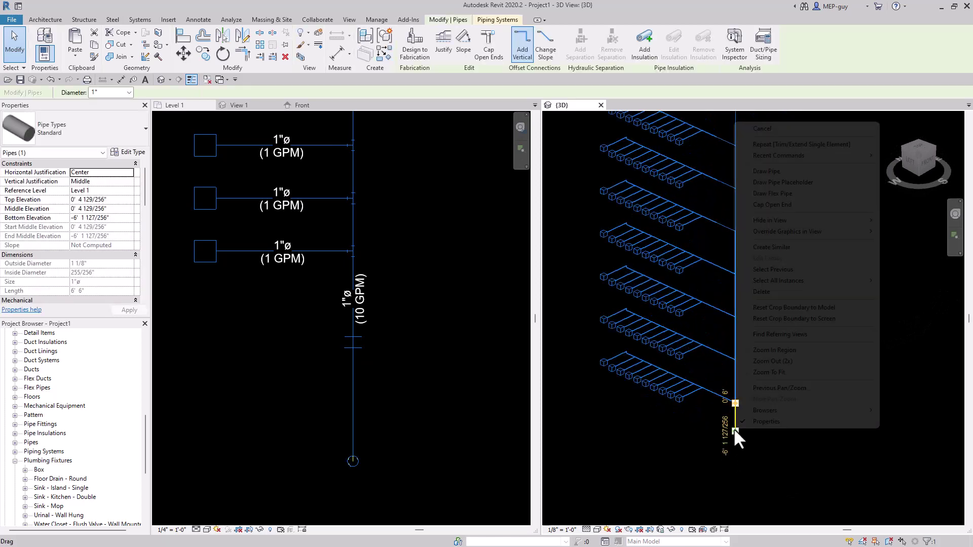
{"action": "left_click", "coordinate": [774, 171]}
{"action": "scroll", "coordinate": [761, 304], "scroll_direction": "down", "scroll_amount": 3}
{"action": "key", "text": "Escape"}
{"action": "key", "text": "Escape"}
{"action": "scroll", "coordinate": [802, 424], "scroll_direction": "up", "scroll_amount": 2}
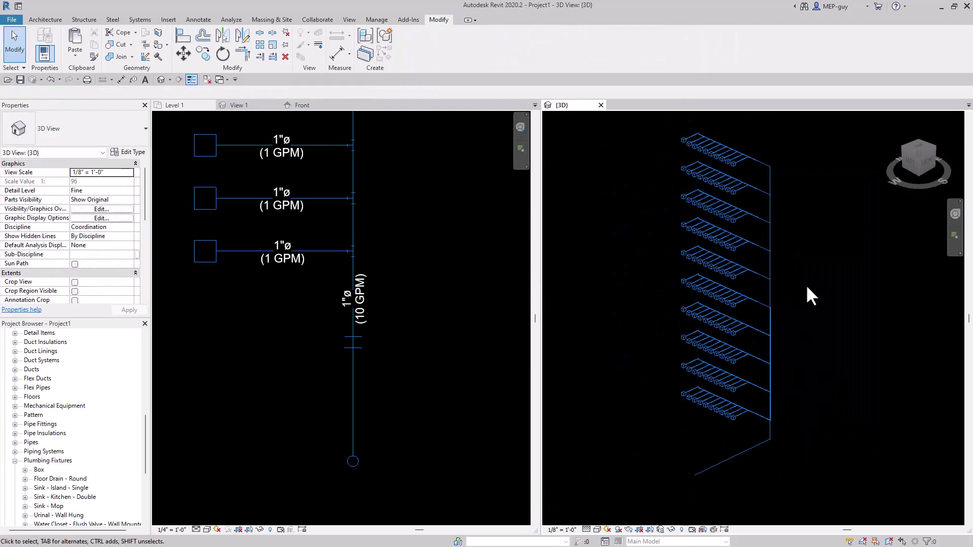
{"action": "middle_click_drag", "start_coordinate": [806, 286], "coordinate": [782, 308]}
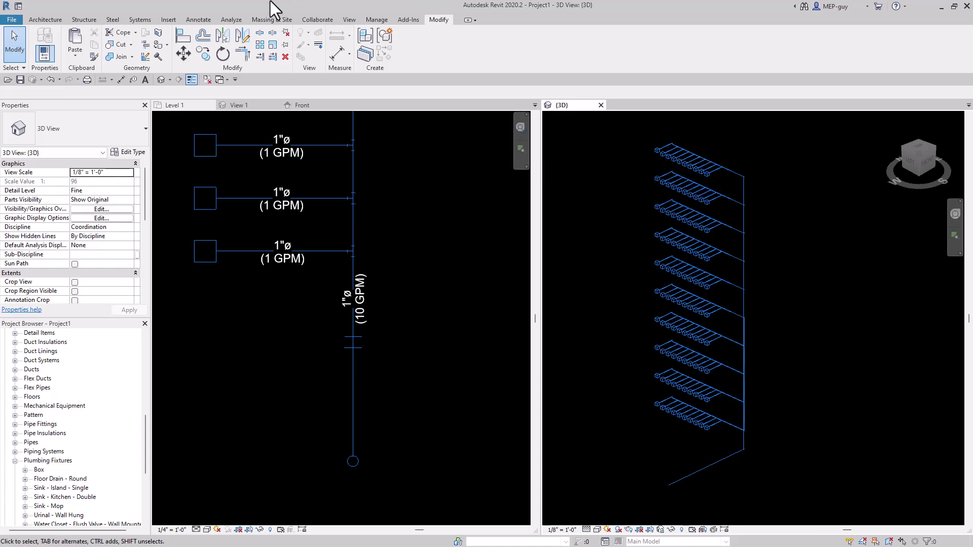
Save the 3D view's orientation and lock it for tagging under the name CW RISER.
{"action": "left_click", "coordinate": [198, 19]}
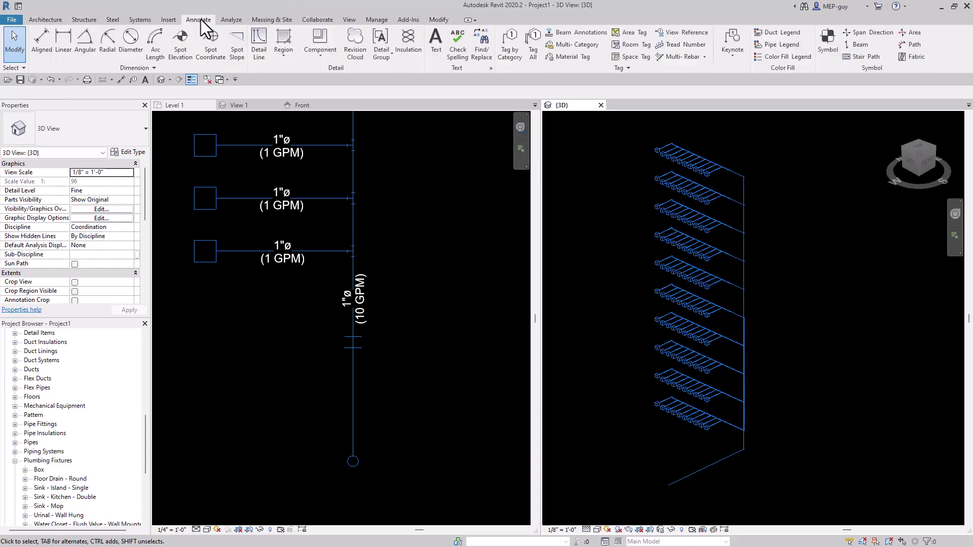
{"action": "left_click", "coordinate": [533, 45]}
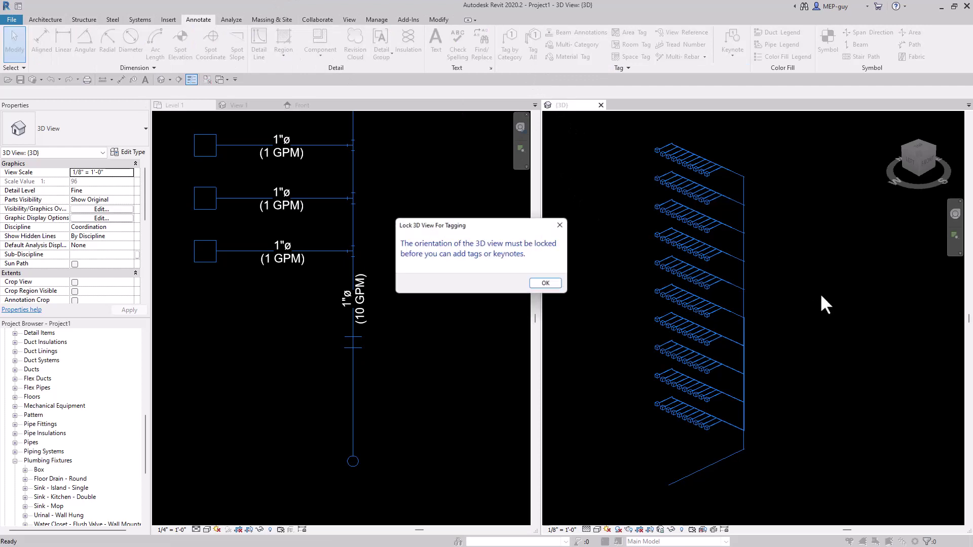
{"action": "left_click", "coordinate": [554, 284]}
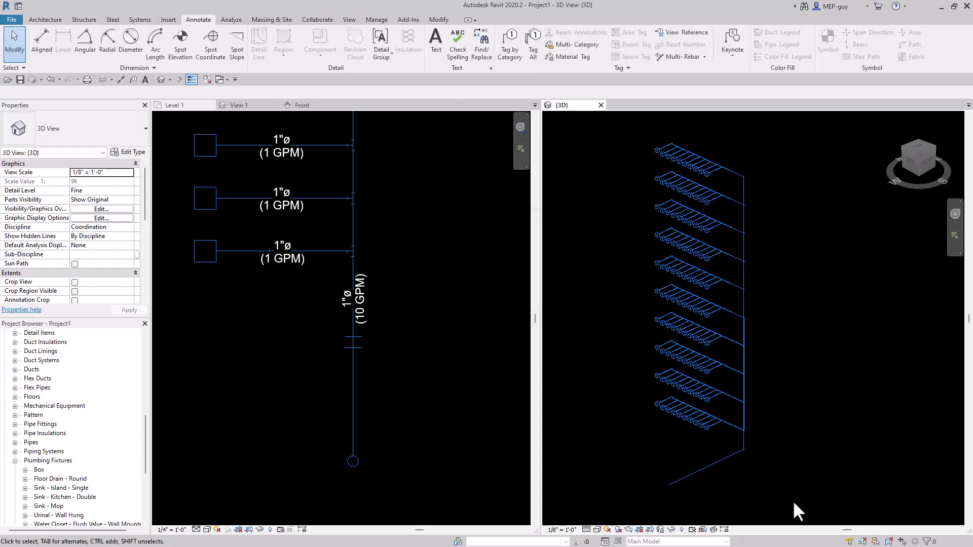
{"action": "left_click", "coordinate": [661, 530]}
{"action": "left_click", "coordinate": [686, 499]}
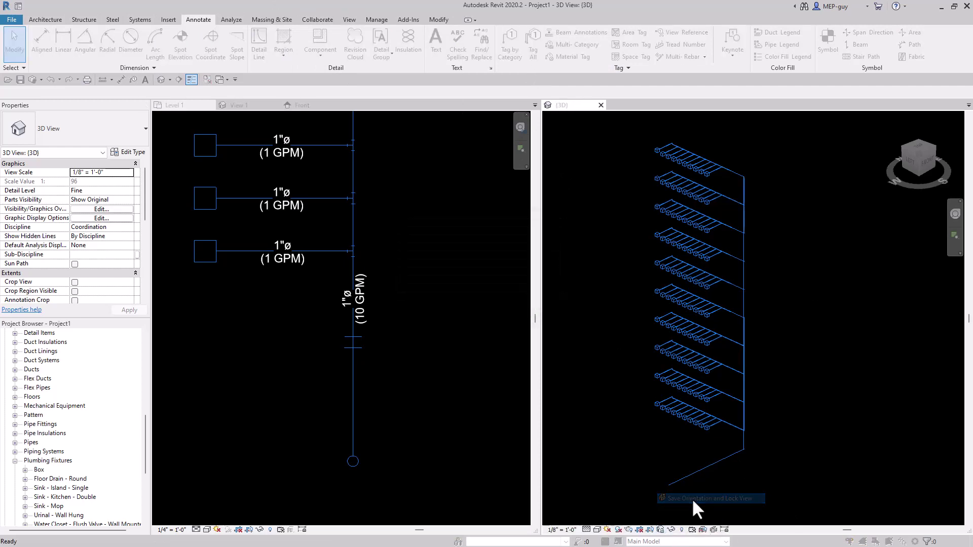
{"action": "type", "text": "CW RISER"}
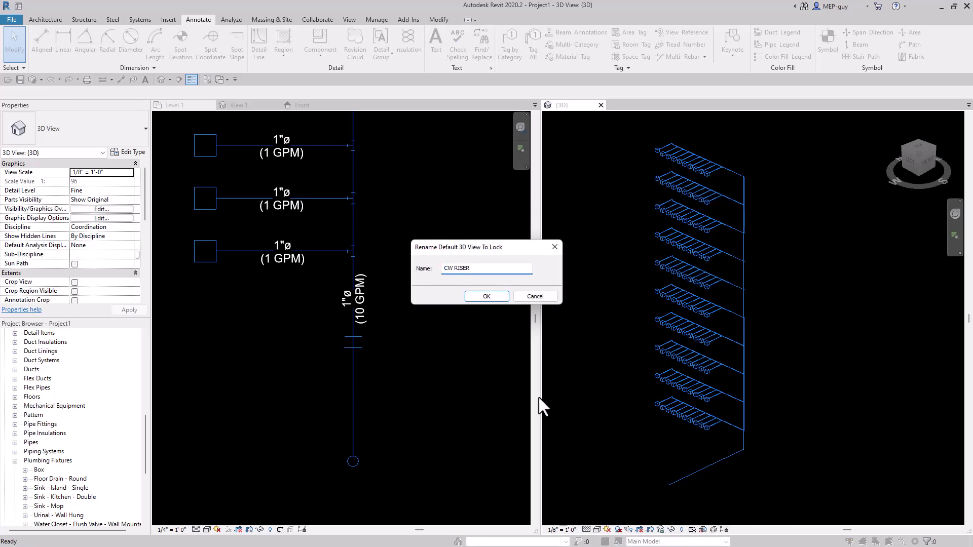
{"action": "left_click", "coordinate": [496, 297]}
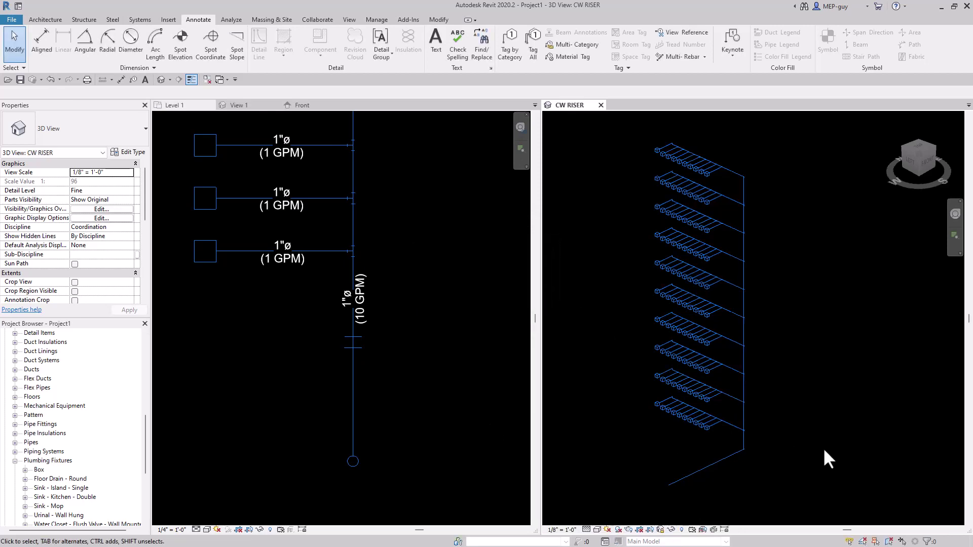
Tag all untagged plumbing fixtures in the CW RISER view with the standard Plumbing Fixture Tag, horizontal and without leaders.
{"action": "left_click", "coordinate": [535, 45]}
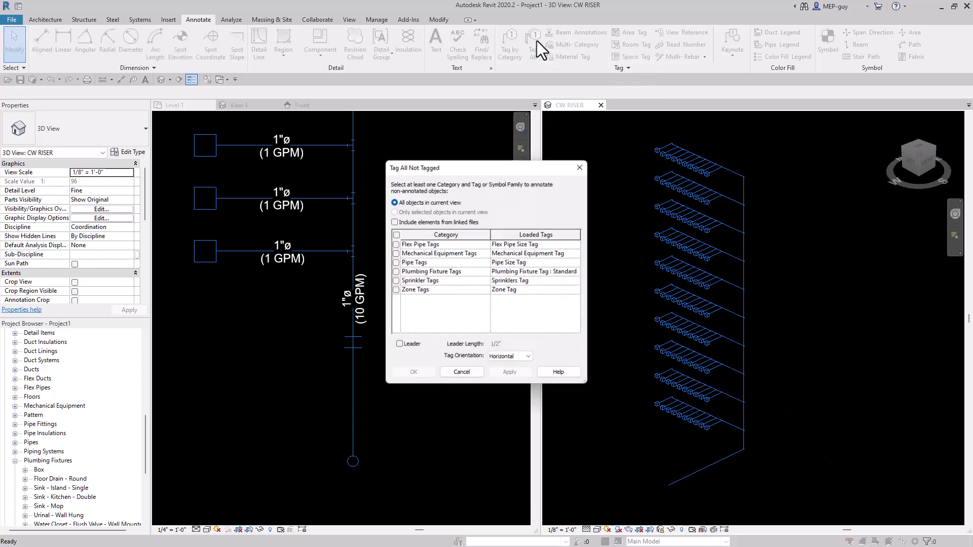
{"action": "left_click", "coordinate": [396, 273]}
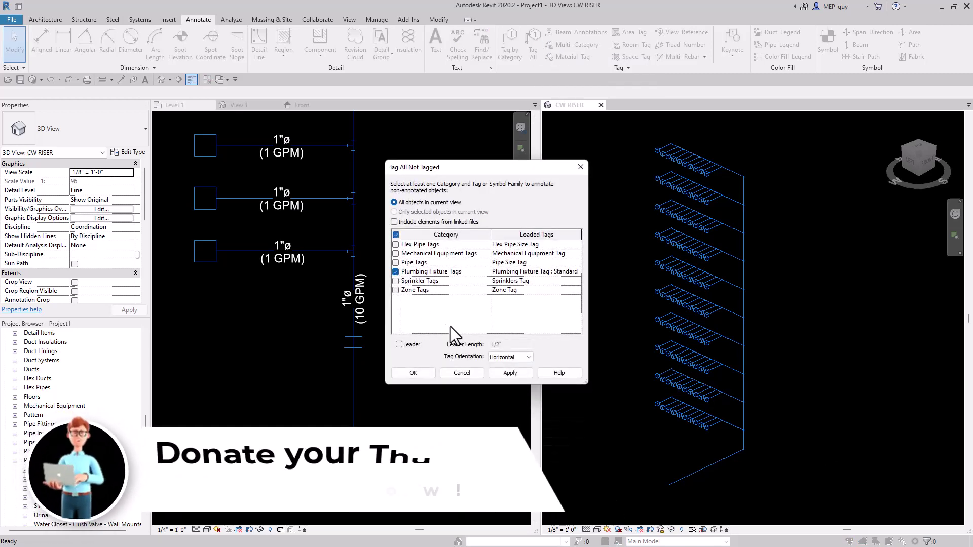
{"action": "left_click", "coordinate": [413, 373]}
{"action": "scroll", "coordinate": [669, 160], "scroll_direction": "up", "scroll_amount": 5}
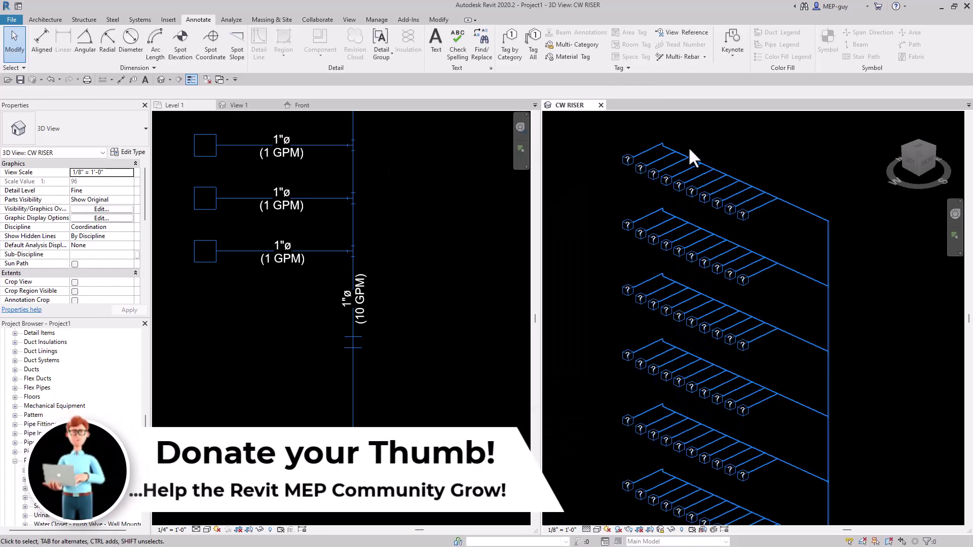
{"action": "scroll", "coordinate": [819, 304], "scroll_direction": "down", "scroll_amount": 4}
{"action": "scroll", "coordinate": [659, 224], "scroll_direction": "up", "scroll_amount": 3}
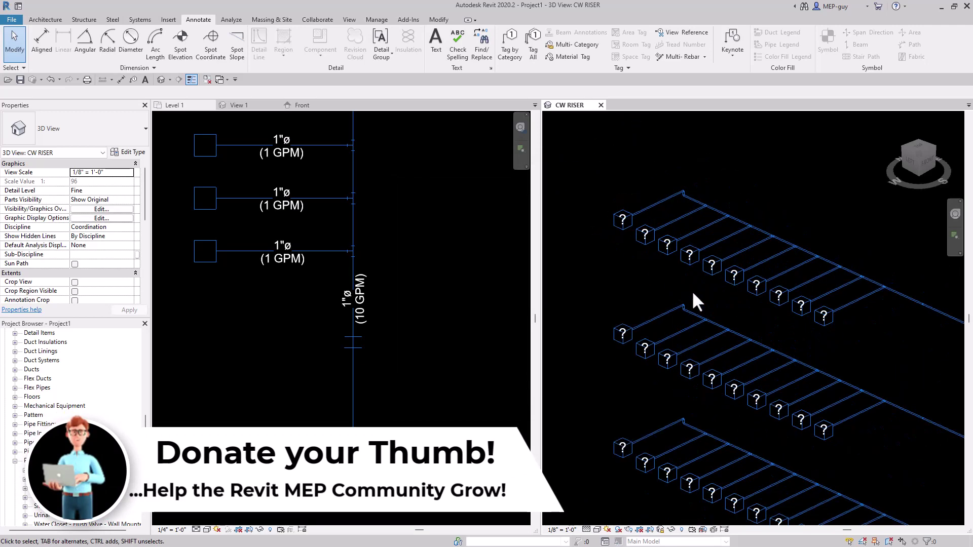
Set the type mark in the first box's tag on the top level to WC-2 for all boxes of that type.
{"action": "scroll", "coordinate": [619, 218], "scroll_direction": "up", "scroll_amount": 5}
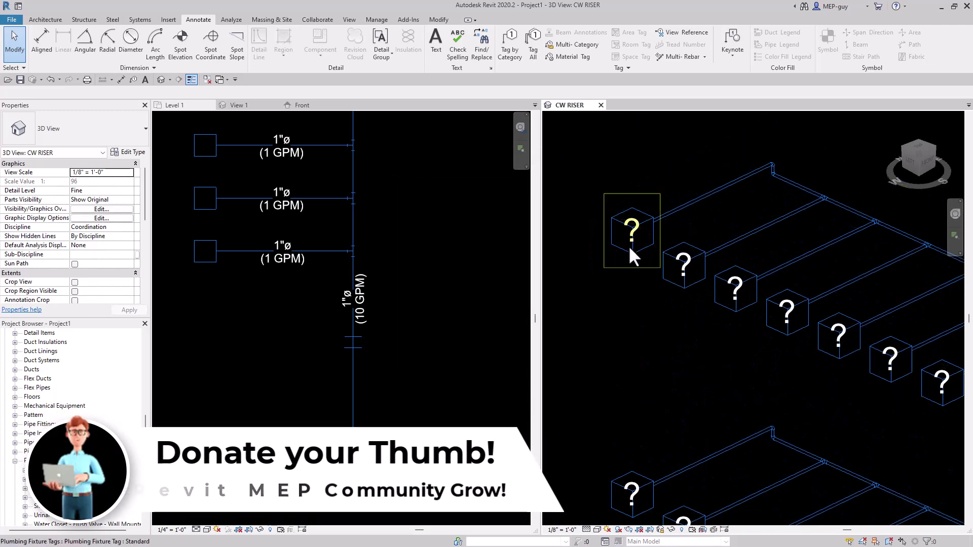
{"action": "left_click", "coordinate": [630, 238]}
{"action": "left_click", "coordinate": [633, 236]}
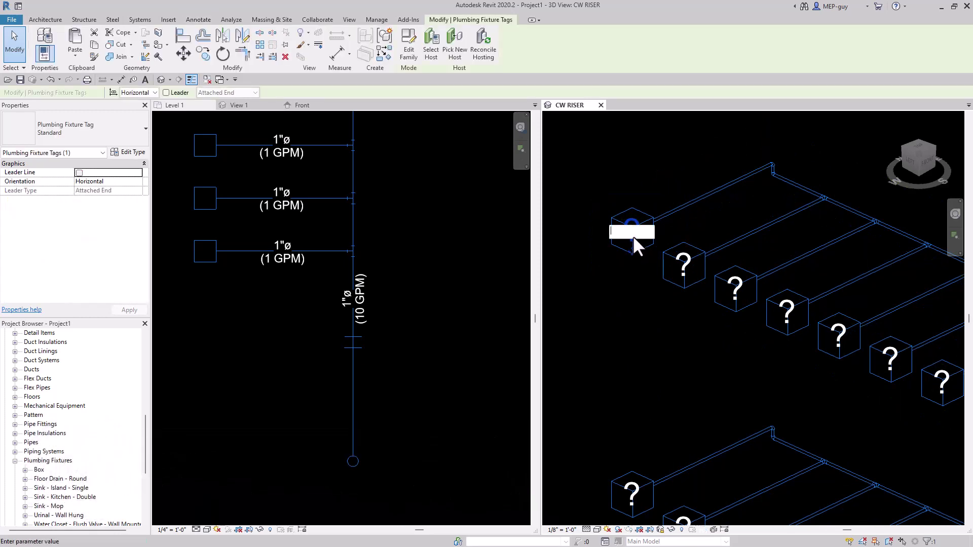
{"action": "type", "text": "WC-2"}
{"action": "left_click", "coordinate": [635, 328]}
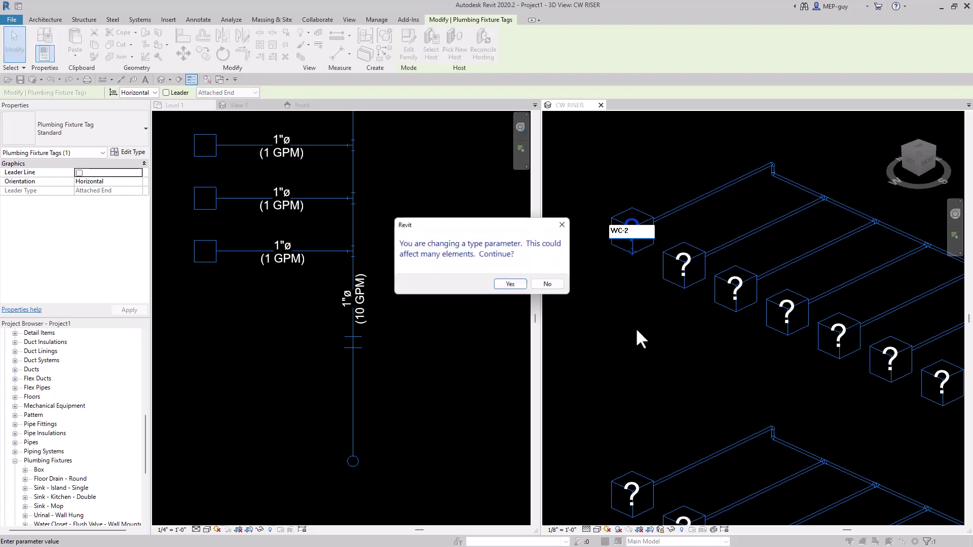
{"action": "left_click", "coordinate": [510, 284]}
{"action": "key", "text": "Escape"}
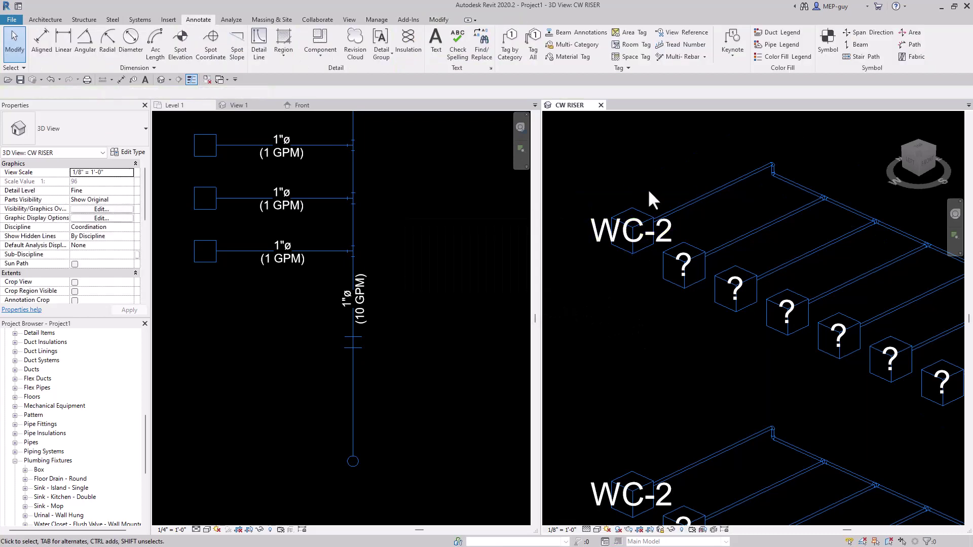
{"action": "scroll", "coordinate": [613, 318], "scroll_direction": "down", "scroll_amount": 3}
{"action": "scroll", "coordinate": [659, 221], "scroll_direction": "up", "scroll_amount": 3}
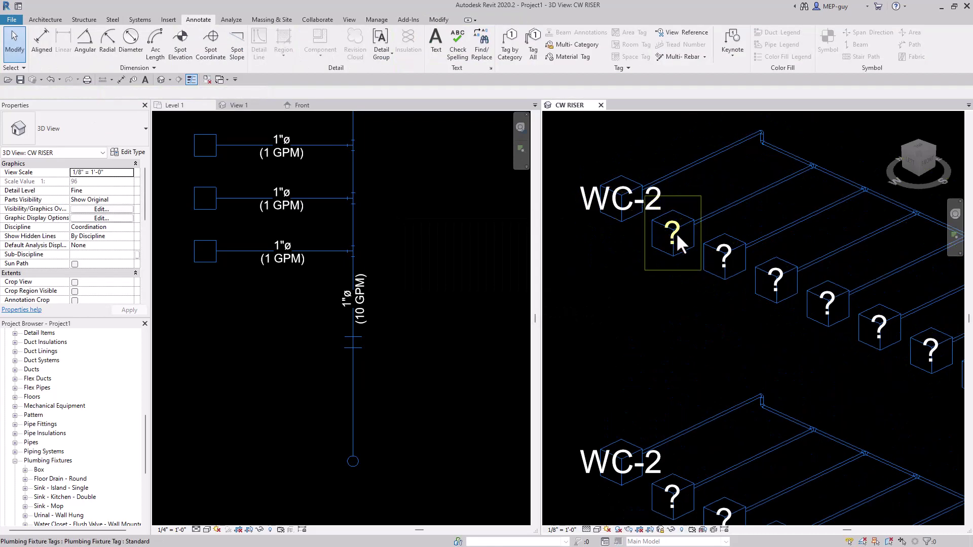
{"action": "left_click", "coordinate": [669, 238]}
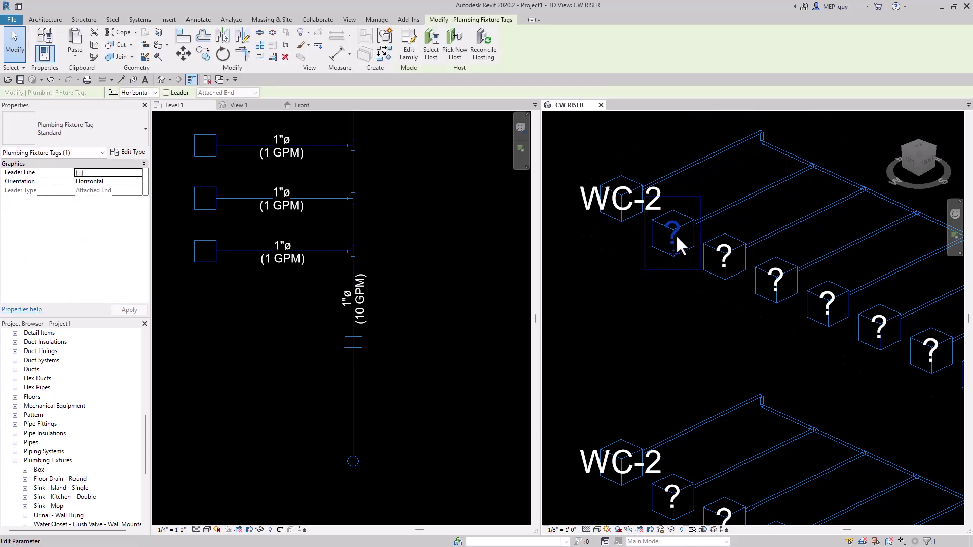
{"action": "left_click", "coordinate": [677, 234]}
{"action": "type", "text": "WC"}
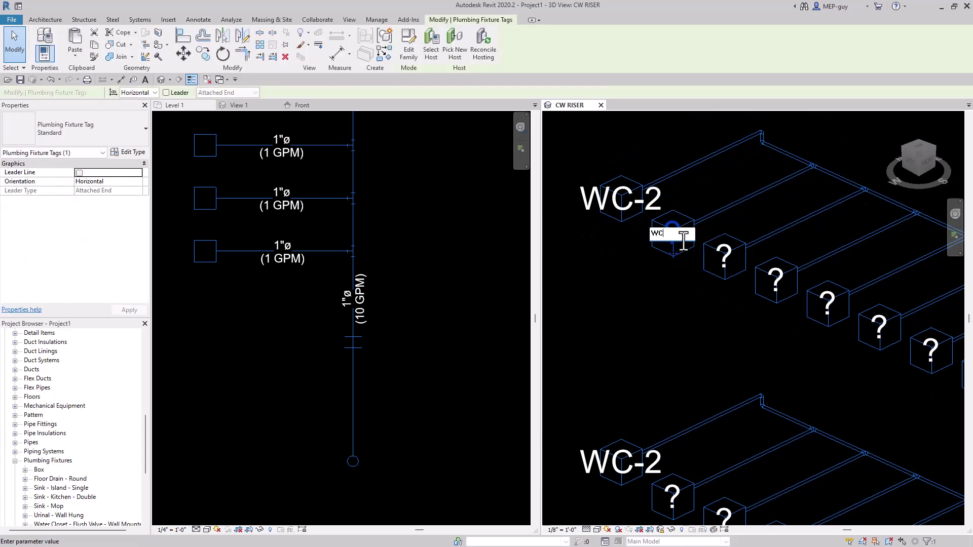
{"action": "key", "text": "Escape"}
{"action": "key", "text": "Escape"}
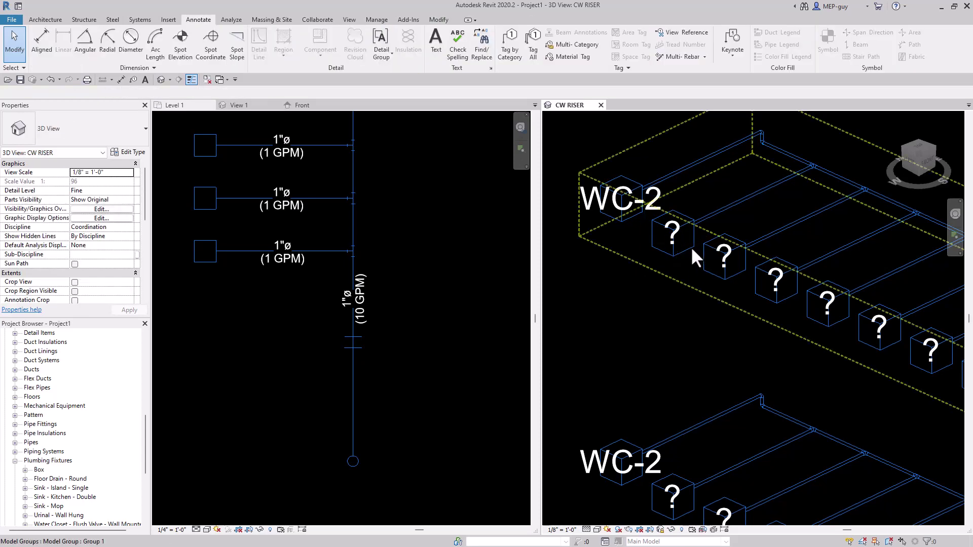
{"action": "left_click", "coordinate": [694, 258]}
{"action": "key", "text": "Escape"}
Set the Type Mark of the second box's type to WC-1 in its type properties.
{"action": "left_click", "coordinate": [687, 246]}
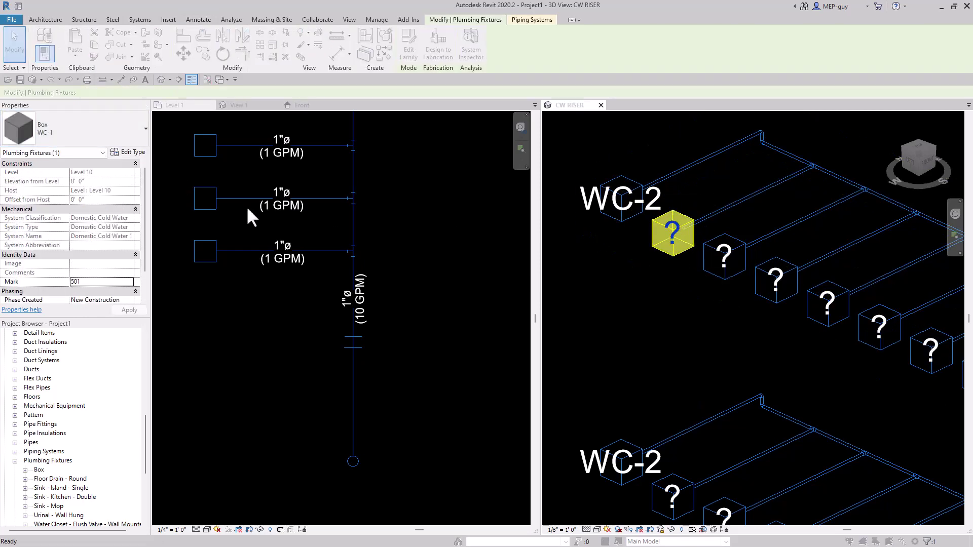
{"action": "scroll", "coordinate": [309, 330], "scroll_direction": "down", "scroll_amount": 2}
{"action": "left_click", "coordinate": [338, 348]}
{"action": "type", "text": "WC"}
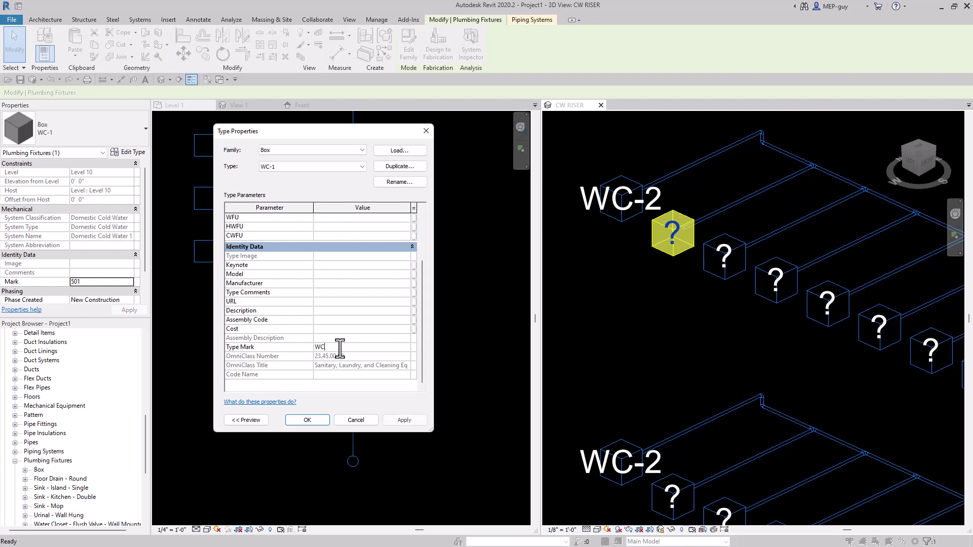
{"action": "type", "text": "-1"}
{"action": "left_click", "coordinate": [324, 417]}
{"action": "key", "text": "Escape"}
Select all plumbing fixture tags visible in the CW RISER view and move them just below their boxes.
{"action": "scroll", "coordinate": [677, 304], "scroll_direction": "down", "scroll_amount": 5}
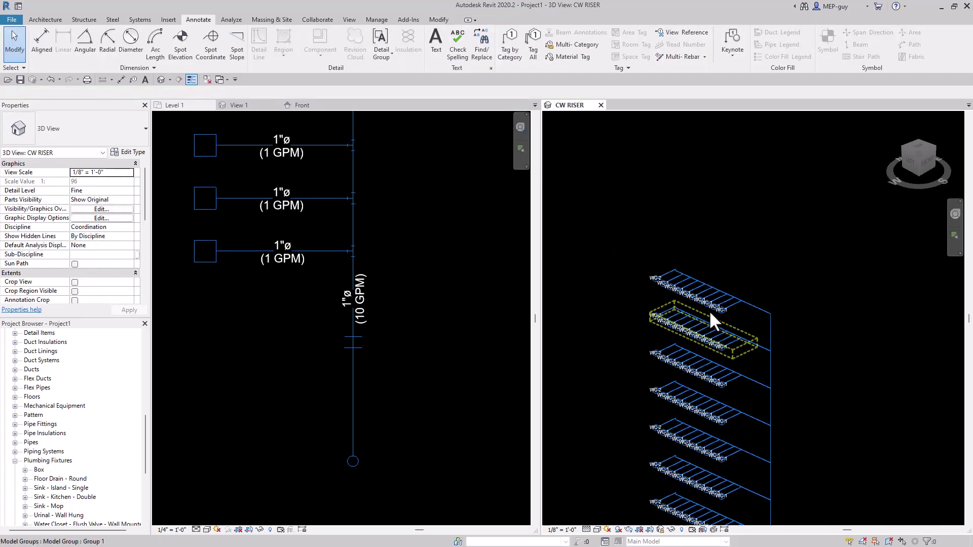
{"action": "scroll", "coordinate": [709, 310], "scroll_direction": "up", "scroll_amount": 6}
{"action": "left_click", "coordinate": [858, 341]}
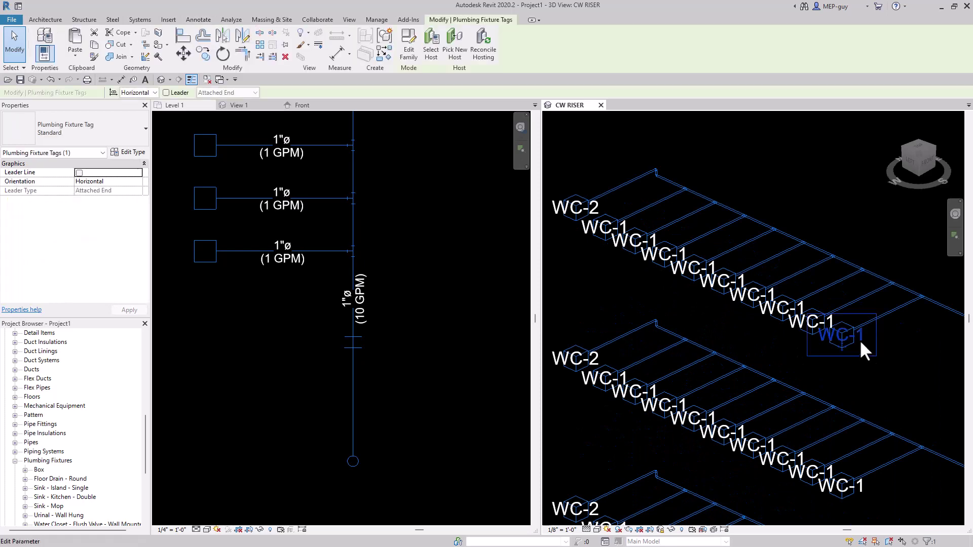
{"action": "right_click", "coordinate": [860, 340]}
{"action": "mouse_move", "coordinate": [901, 198]}
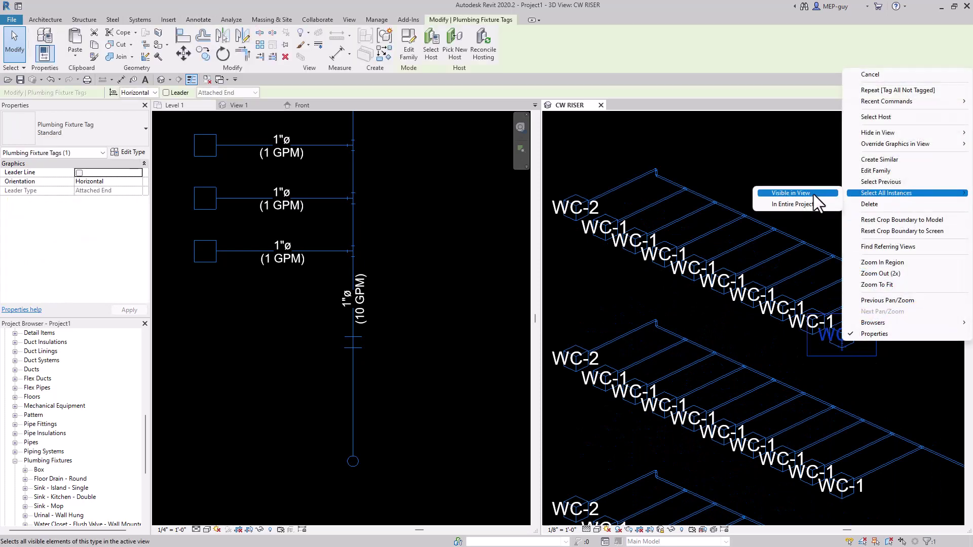
{"action": "left_click", "coordinate": [752, 197]}
{"action": "scroll", "coordinate": [852, 239], "scroll_direction": "down", "scroll_amount": 1}
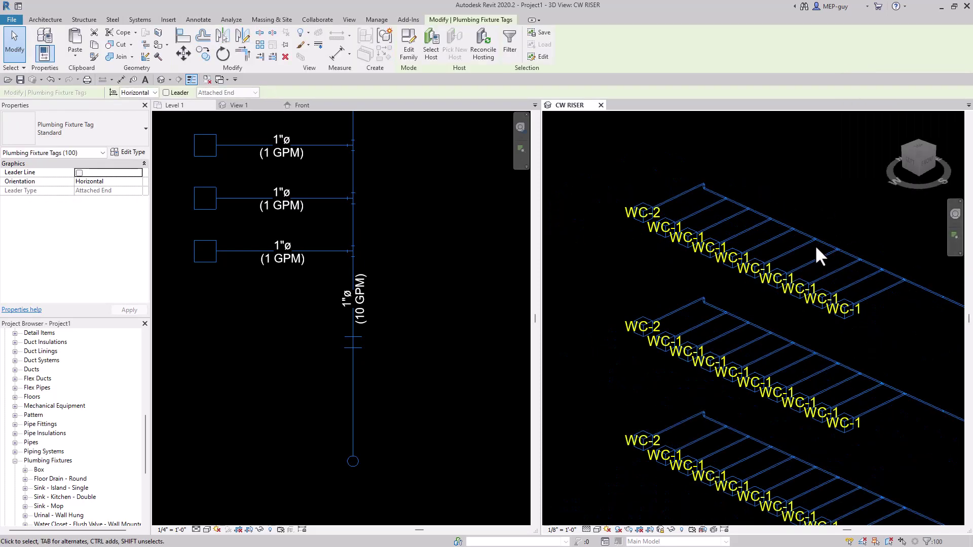
{"action": "scroll", "coordinate": [817, 248], "scroll_direction": "down", "scroll_amount": 1}
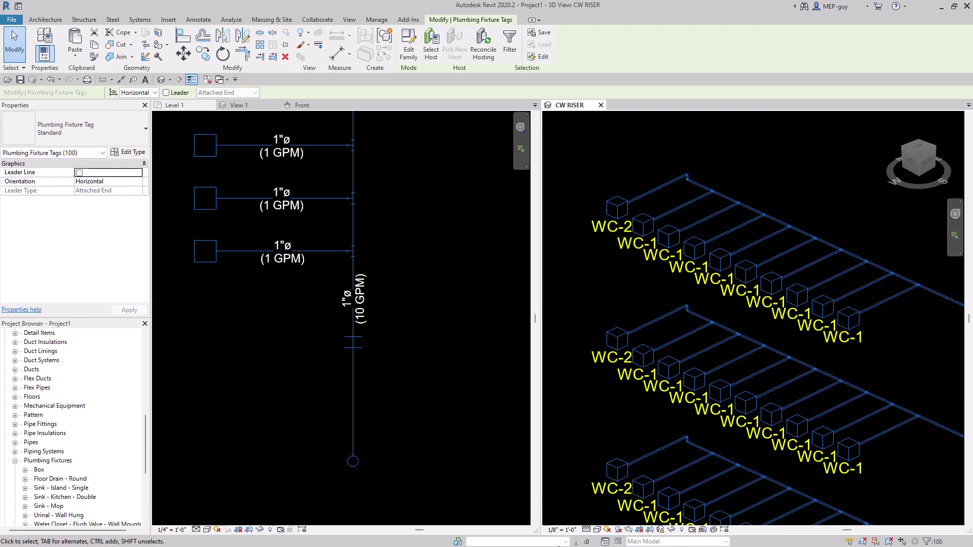
Set the CW RISER view scale to 3/16" = 1'-0" and clear the tag selection.
{"action": "left_click", "coordinate": [562, 529]}
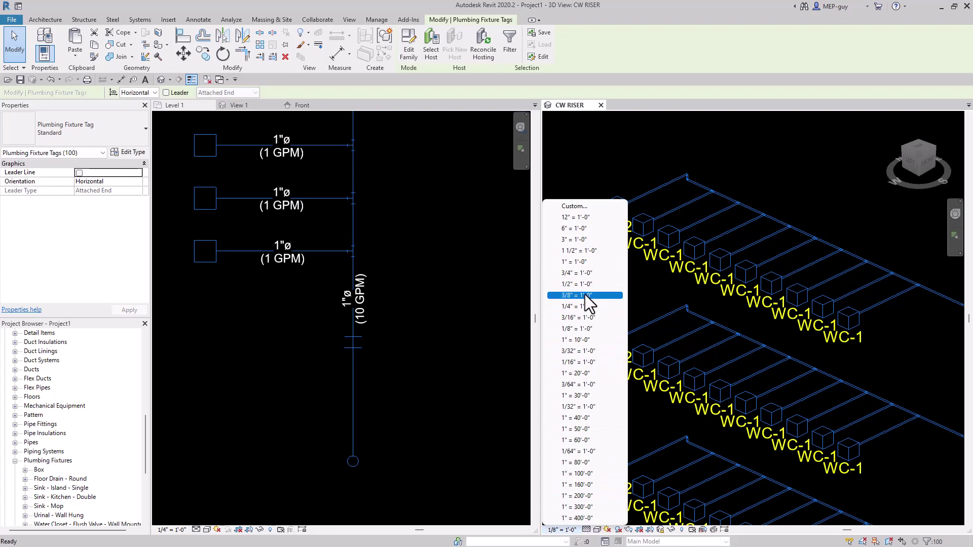
{"action": "left_click", "coordinate": [585, 318]}
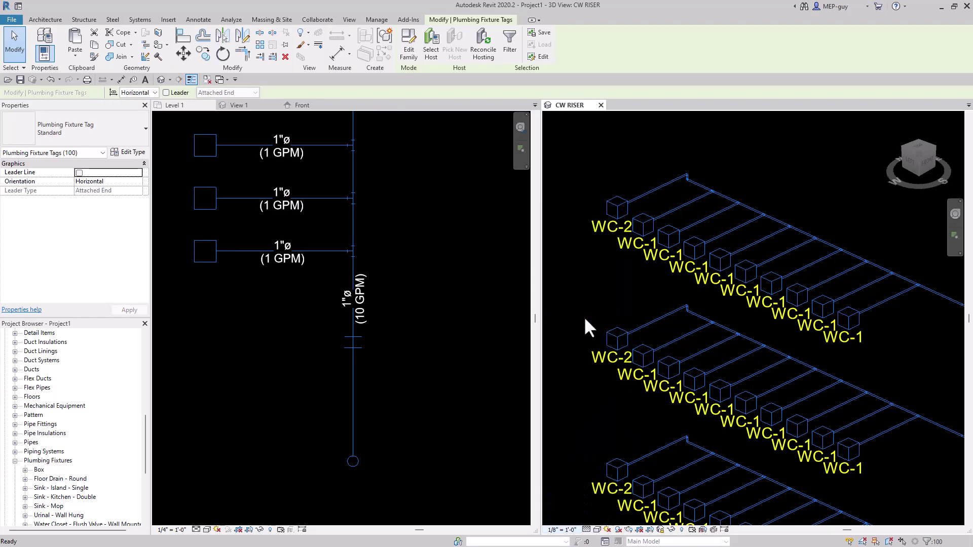
{"action": "left_click", "coordinate": [645, 143]}
Select the riser, the bottom supply run and the branch stubs in CW RISER, filtering out Pipe Fittings so only Pipes remain selected.
{"action": "scroll", "coordinate": [674, 144], "scroll_direction": "down", "scroll_amount": 5}
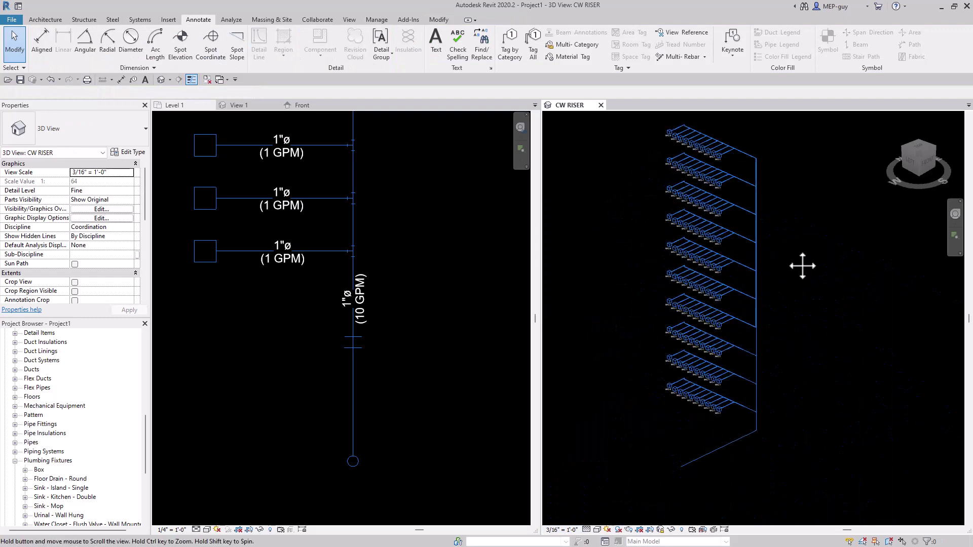
{"action": "middle_click_drag", "start_coordinate": [799, 265], "coordinate": [783, 266]}
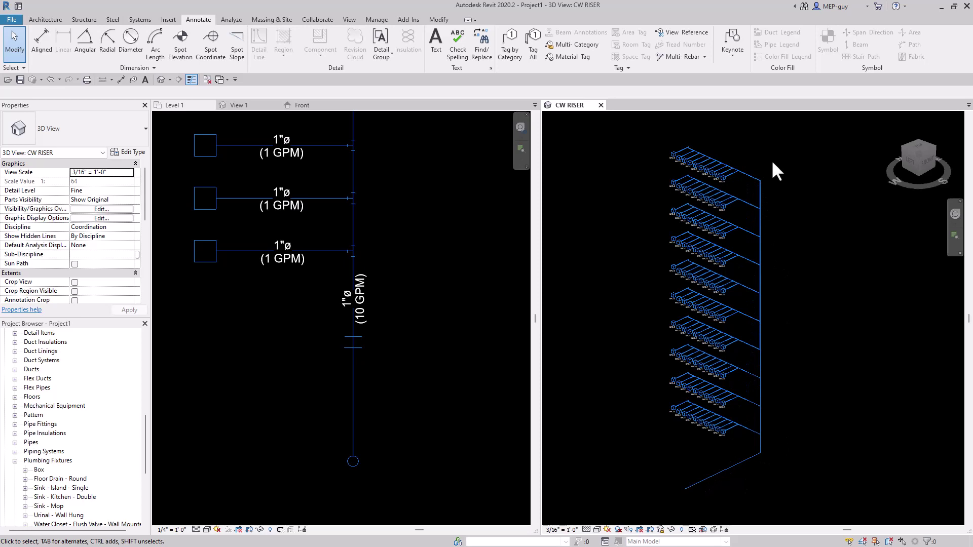
{"action": "left_click_drag", "start_coordinate": [773, 163], "coordinate": [753, 468]}
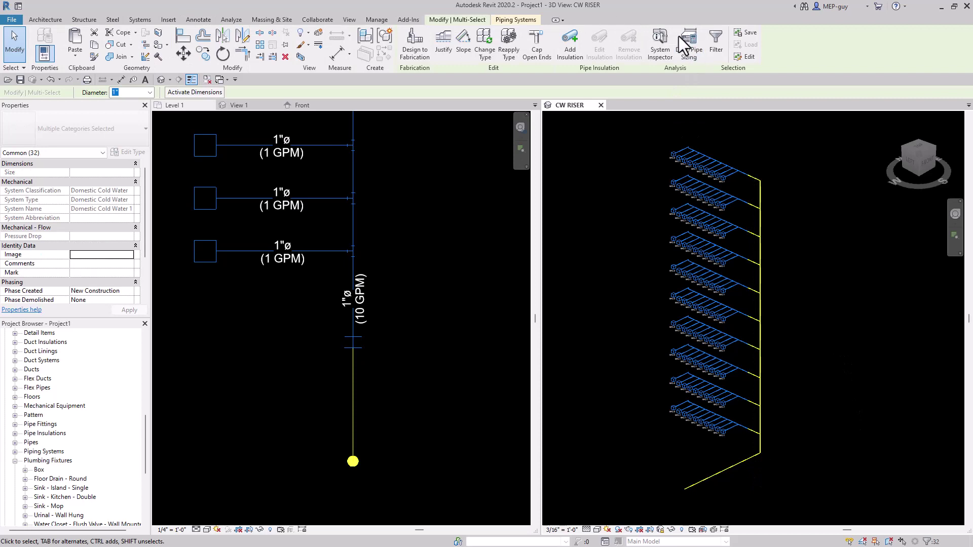
{"action": "left_click", "coordinate": [714, 51]}
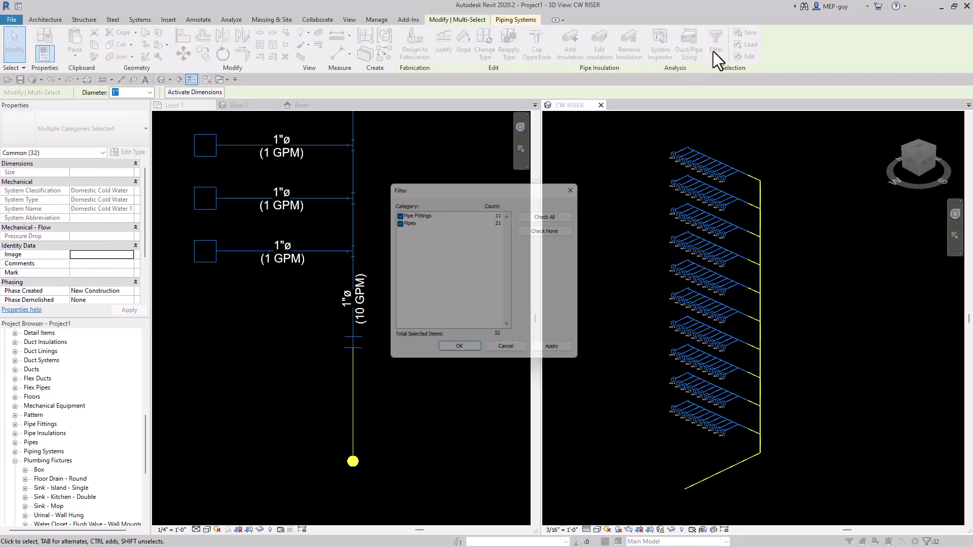
{"action": "left_click", "coordinate": [396, 214]}
{"action": "left_click", "coordinate": [461, 354]}
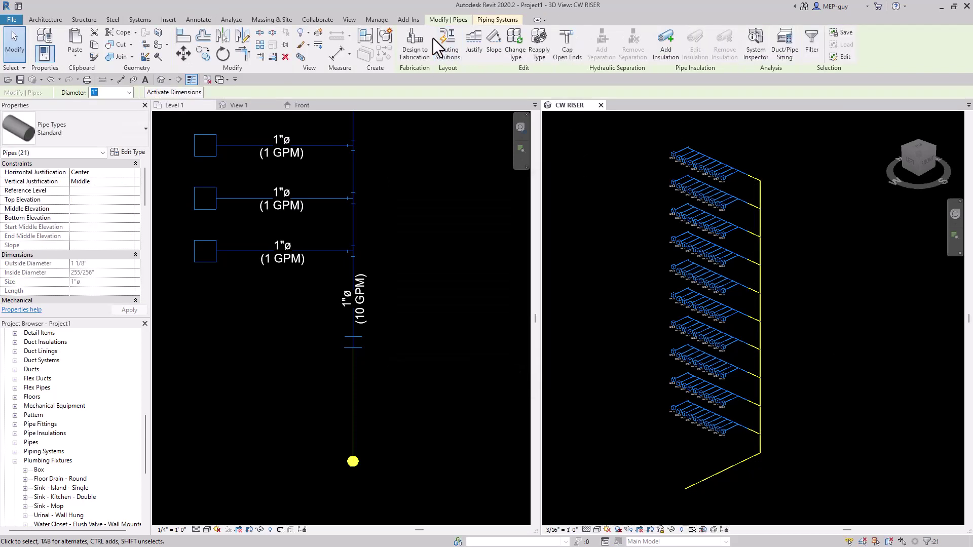
Tag all untagged pipes in the selection only with Pipe Size Tag, without leaders, and clear the selection.
{"action": "left_click", "coordinate": [198, 19]}
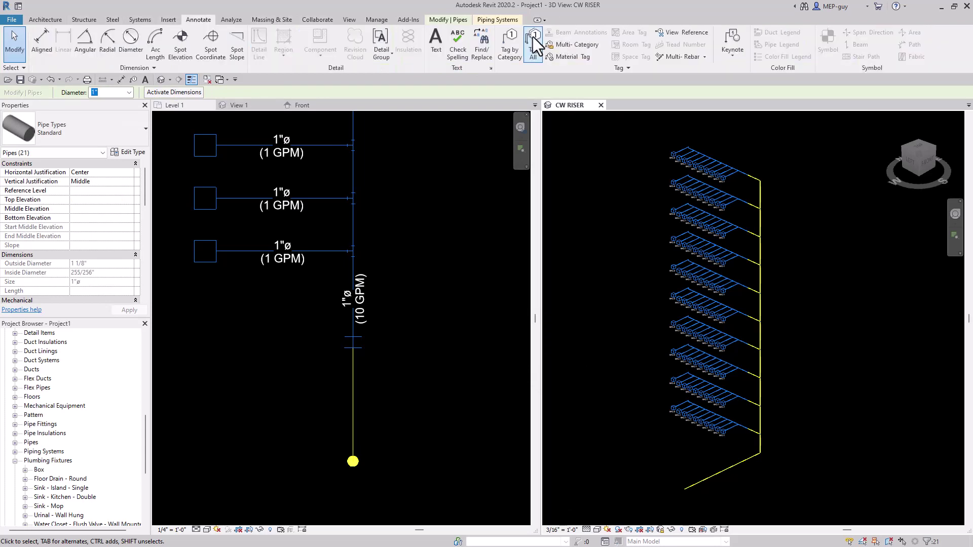
{"action": "left_click", "coordinate": [532, 46]}
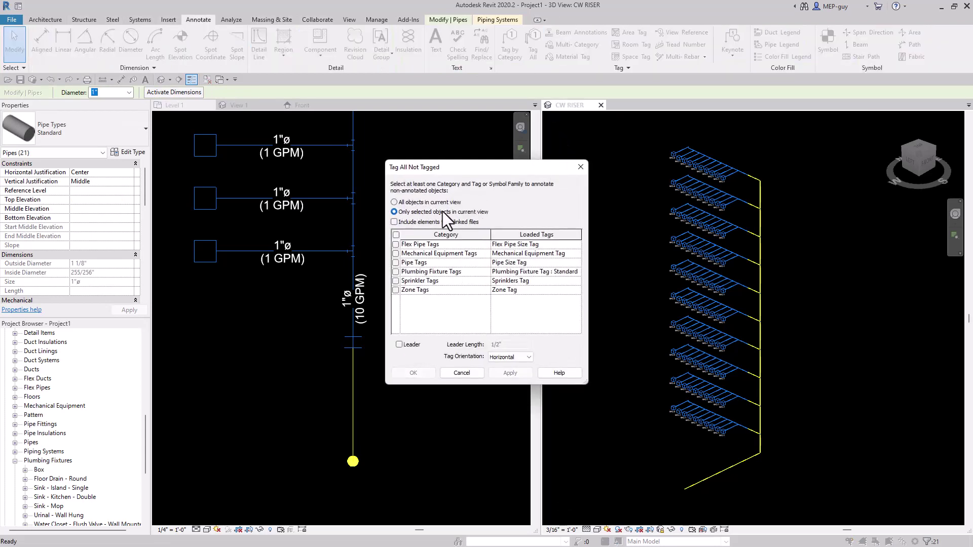
{"action": "left_click", "coordinate": [395, 263]}
{"action": "left_click", "coordinate": [421, 374]}
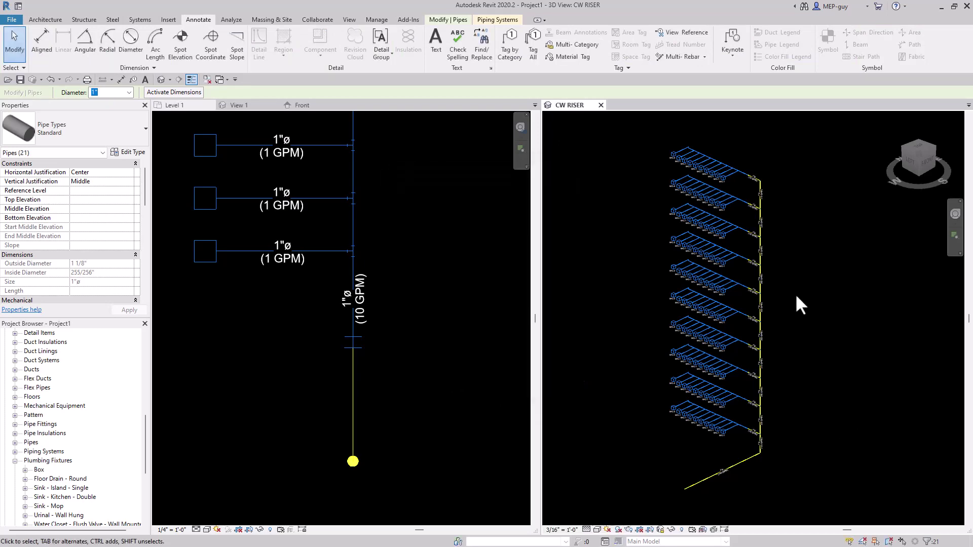
{"action": "scroll", "coordinate": [749, 180], "scroll_direction": "up", "scroll_amount": 5}
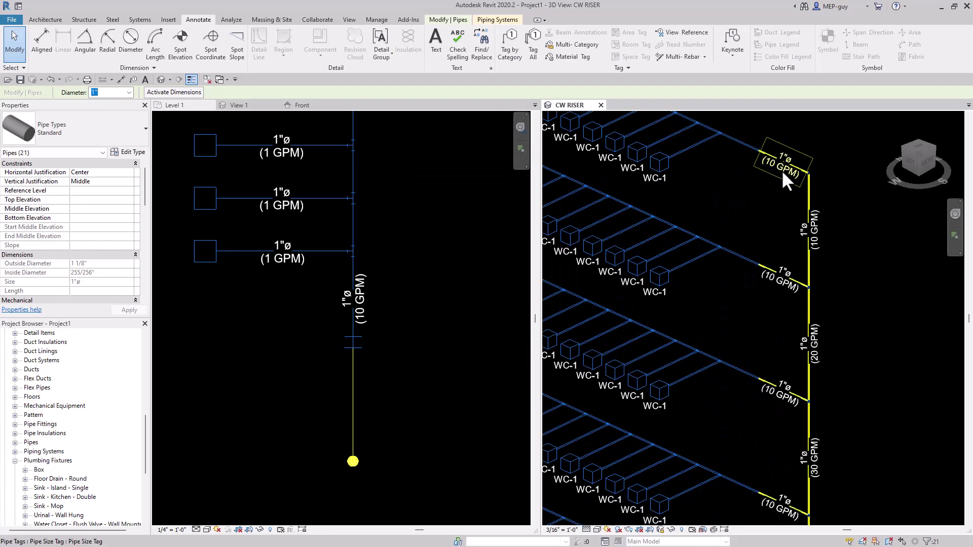
{"action": "scroll", "coordinate": [801, 175], "scroll_direction": "down", "scroll_amount": 6}
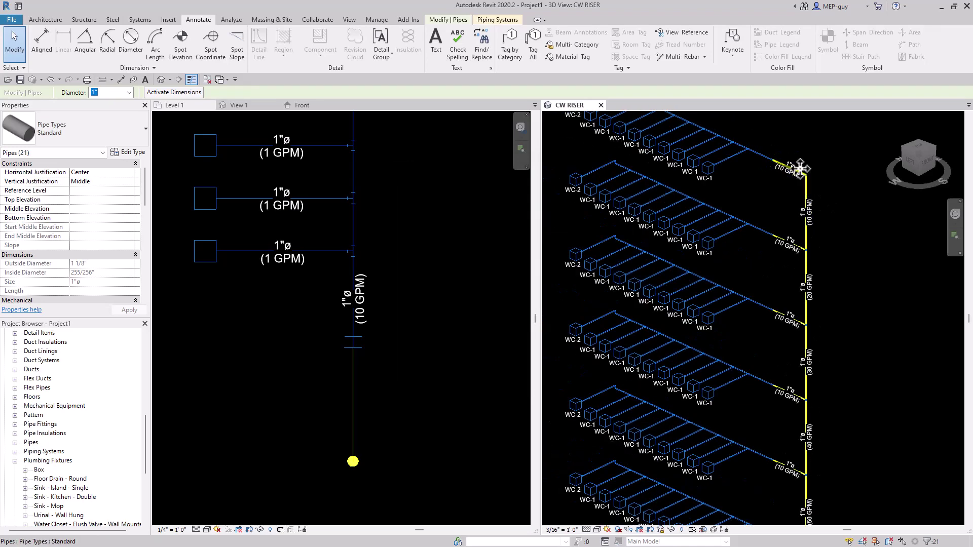
{"action": "scroll", "coordinate": [764, 473], "scroll_direction": "up", "scroll_amount": 5}
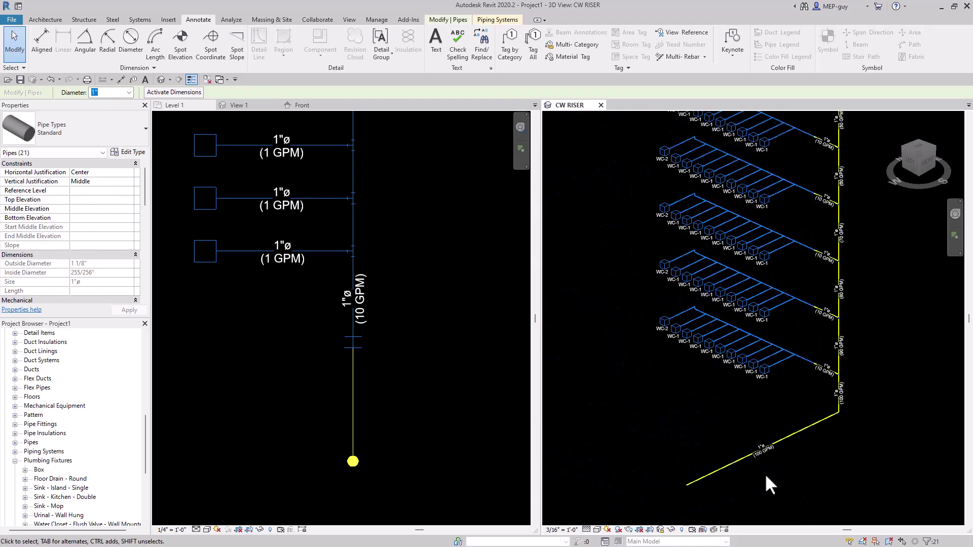
{"action": "left_click", "coordinate": [768, 438]}
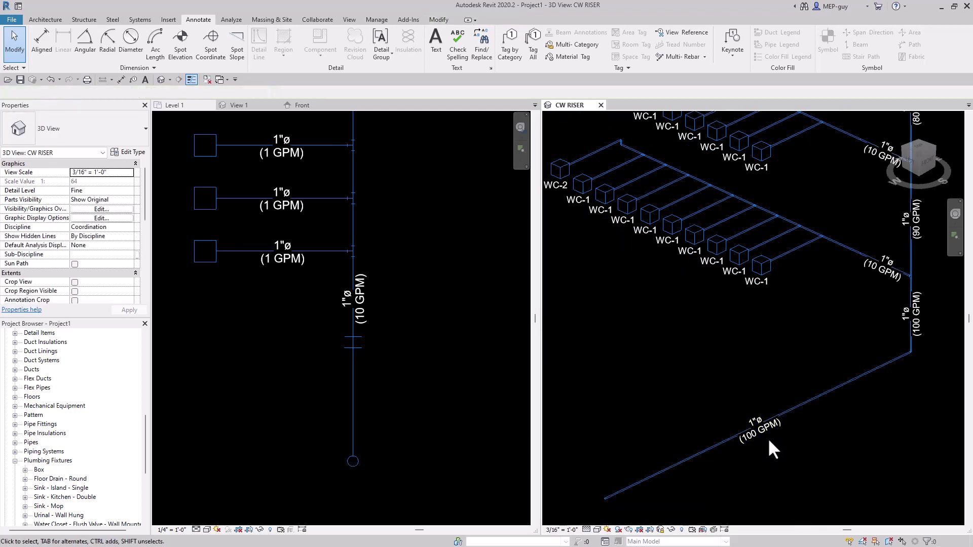
{"action": "scroll", "coordinate": [767, 438], "scroll_direction": "down", "scroll_amount": 4}
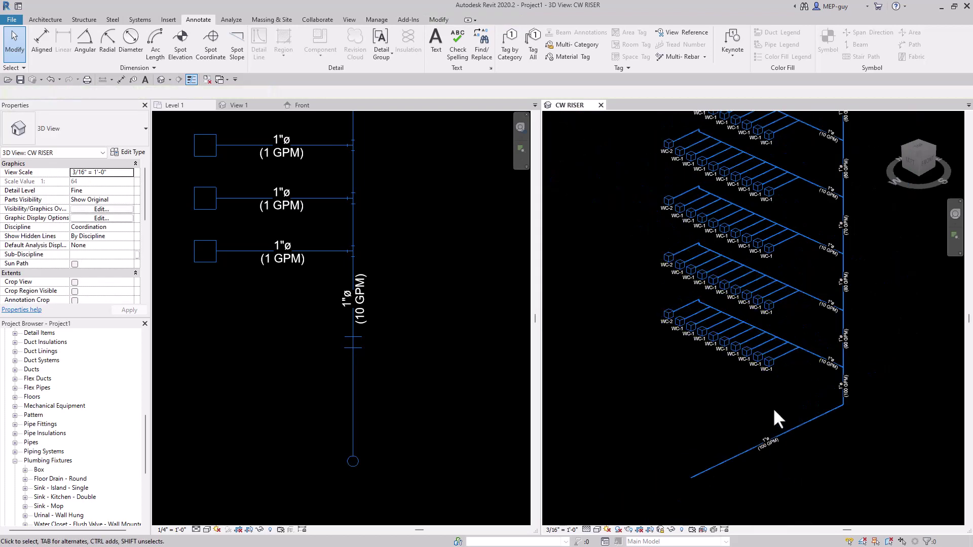
{"action": "scroll", "coordinate": [750, 326], "scroll_direction": "up", "scroll_amount": 2}
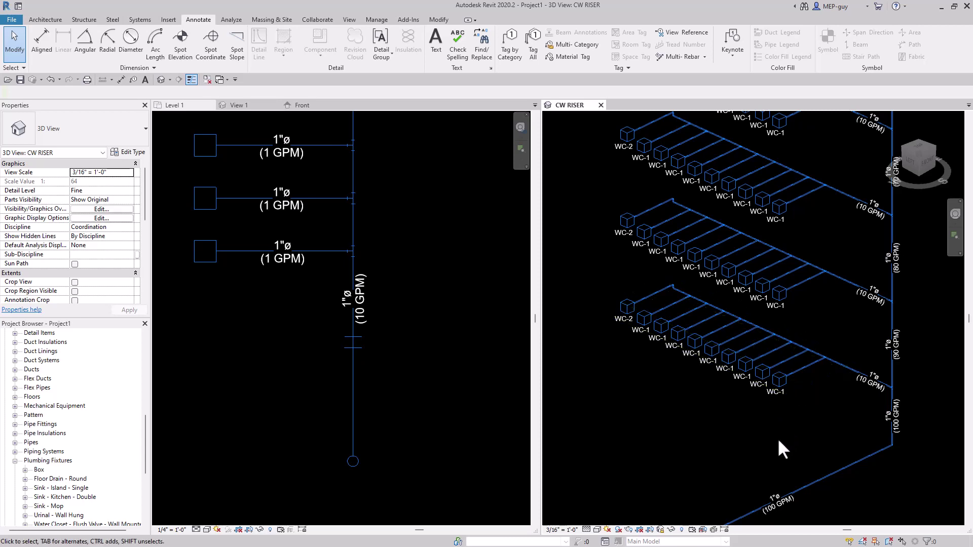
In the Box family, set the cold water connector's Flow Configuration to Fixture Units and its Fixture Units to 10.
{"action": "left_click", "coordinate": [243, 104]}
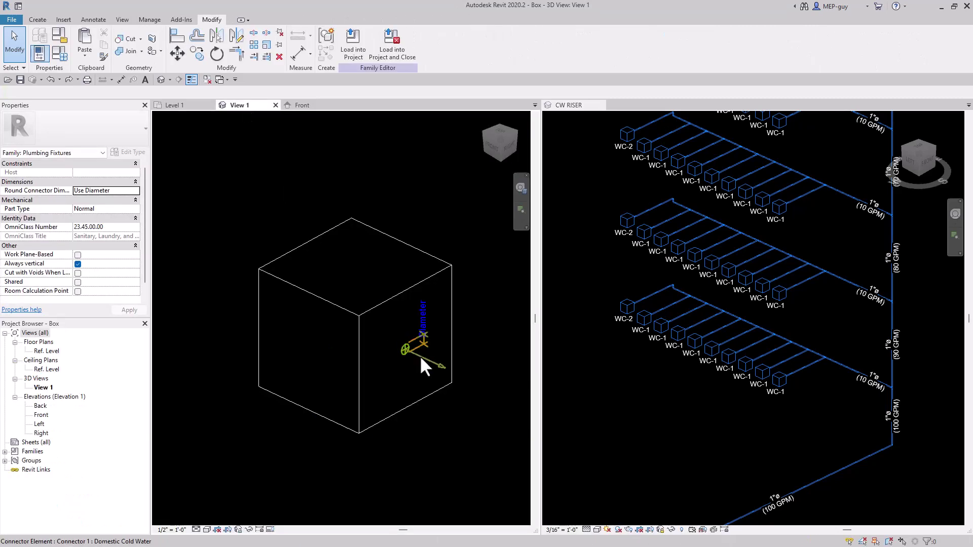
{"action": "left_click", "coordinate": [425, 357]}
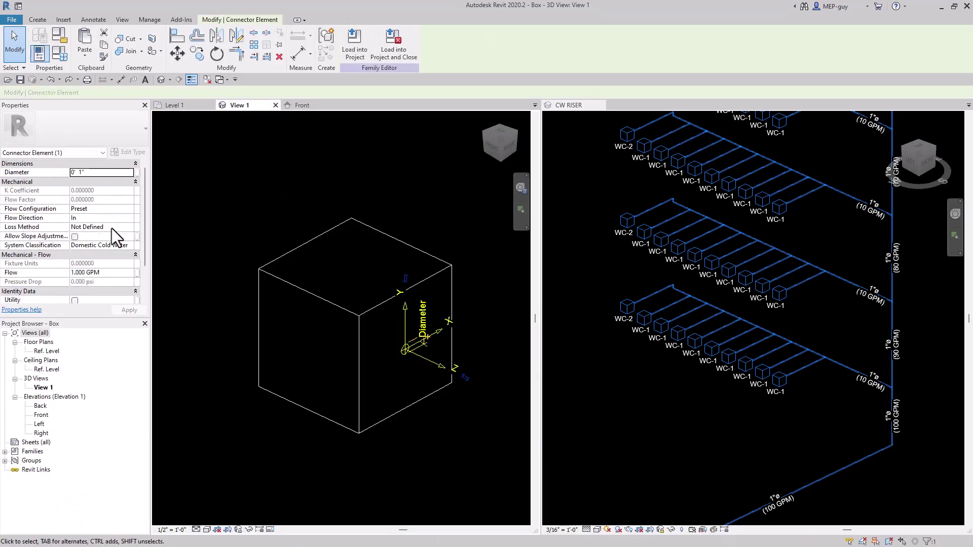
{"action": "left_click", "coordinate": [93, 208]}
{"action": "left_click", "coordinate": [130, 208]}
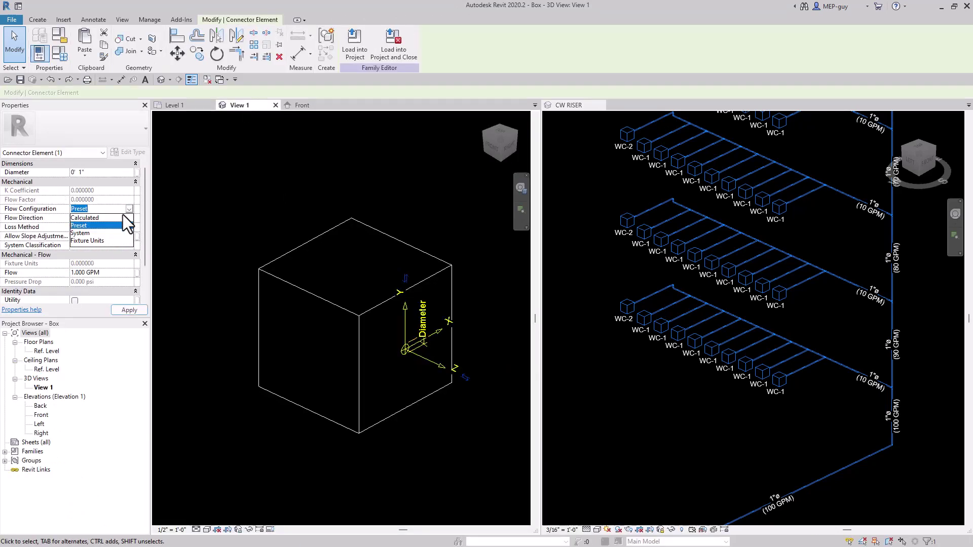
{"action": "left_click", "coordinate": [101, 240]}
{"action": "left_click", "coordinate": [104, 262]}
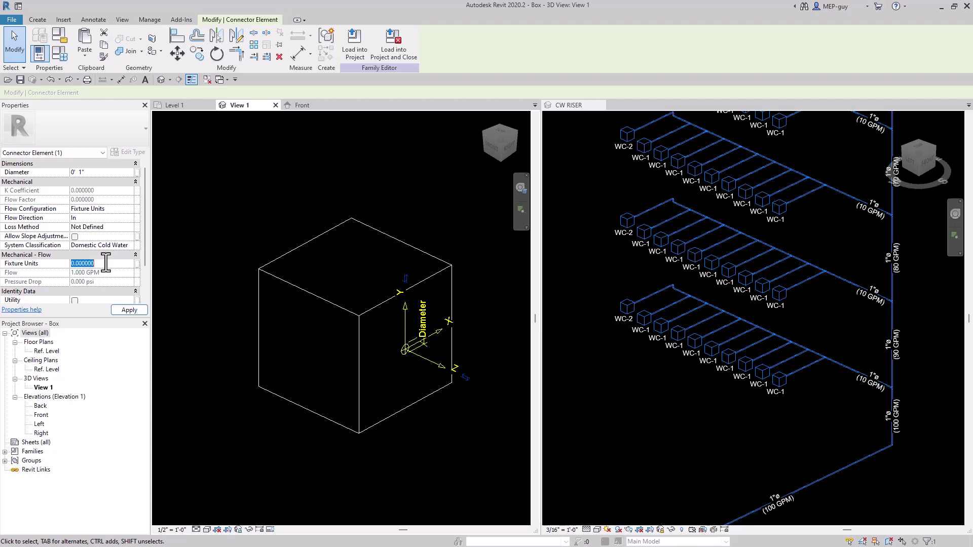
{"action": "type", "text": "10"}
{"action": "left_click", "coordinate": [130, 310]}
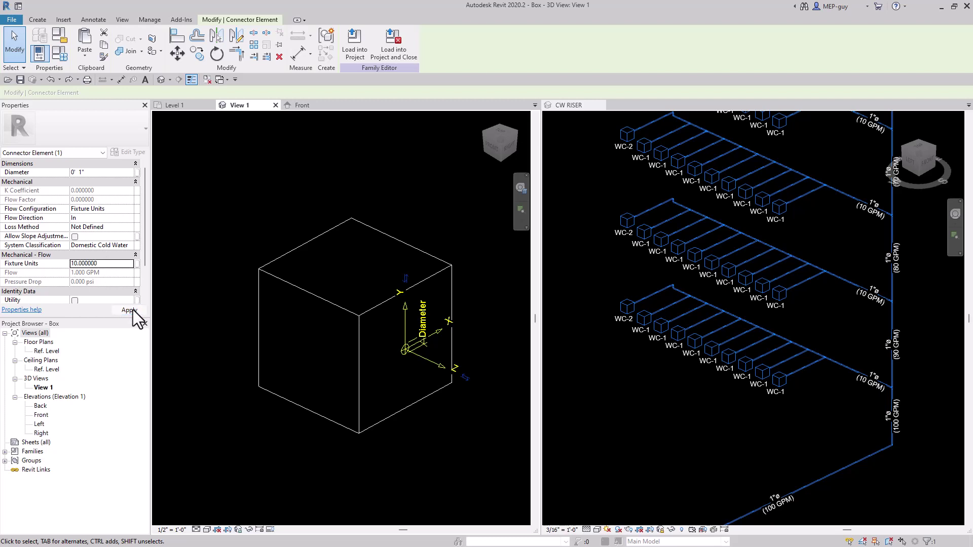
Load the modified Box family into the project, overwriting the existing version, and return to the CW RISER view.
{"action": "left_click", "coordinate": [357, 41]}
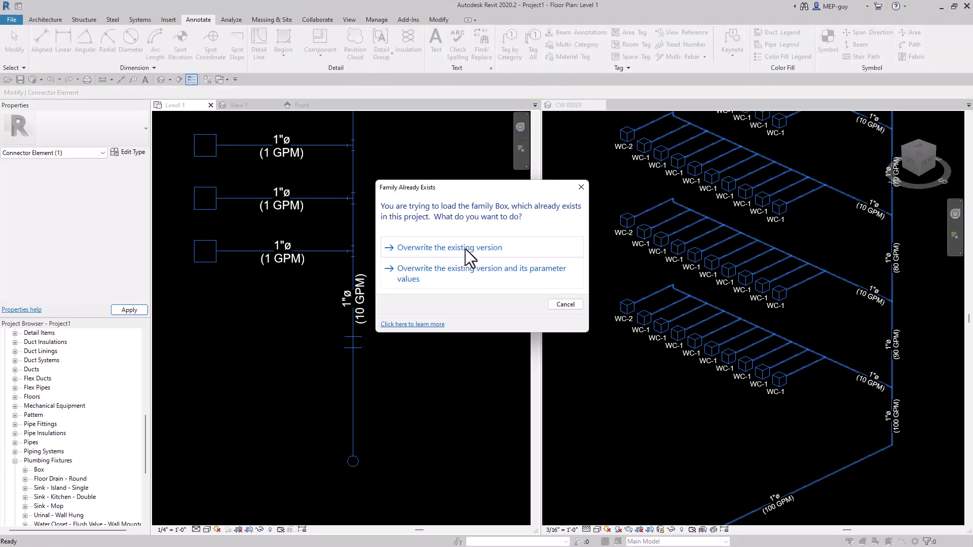
{"action": "left_click", "coordinate": [466, 248]}
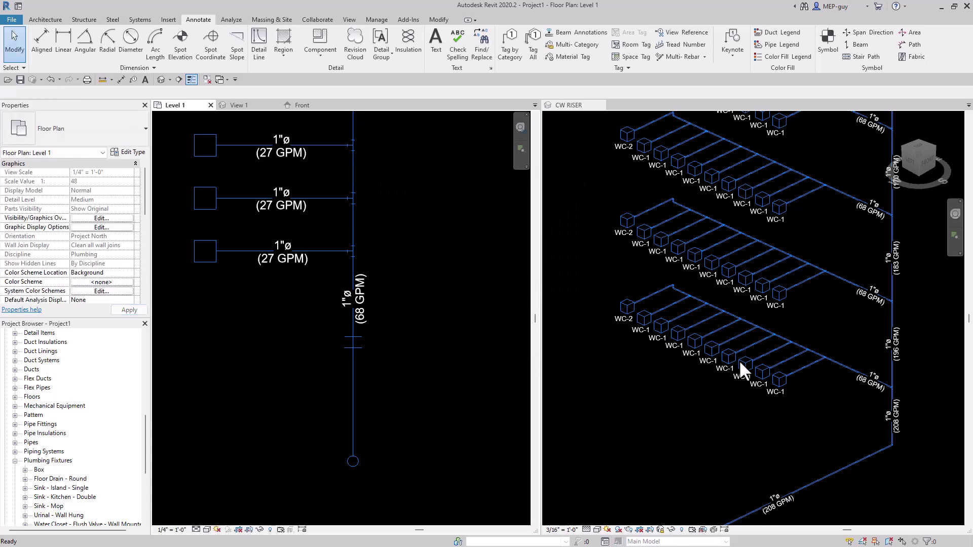
{"action": "scroll", "coordinate": [865, 353], "scroll_direction": "up", "scroll_amount": 1}
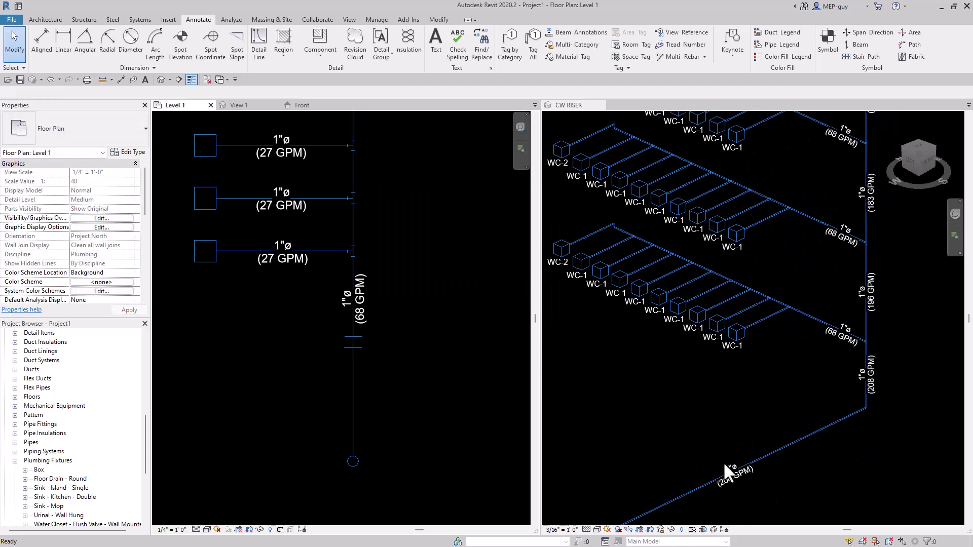
{"action": "left_click", "coordinate": [792, 488]}
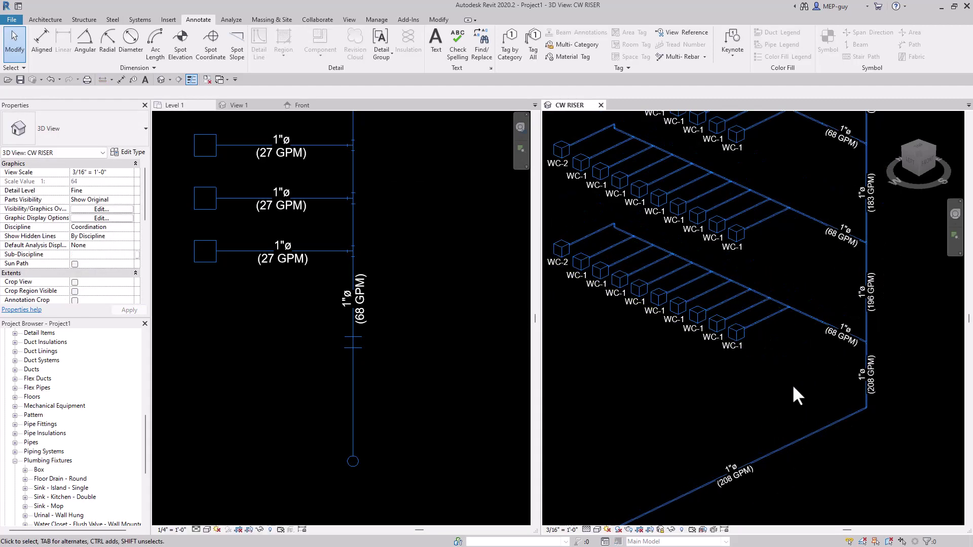
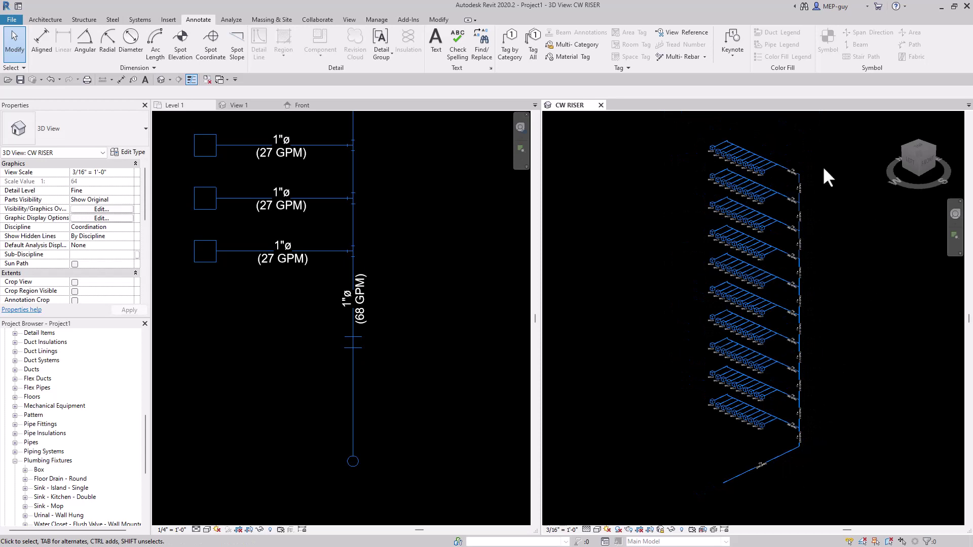
{"action": "left_click_drag", "start_coordinate": [816, 148], "coordinate": [794, 460]}
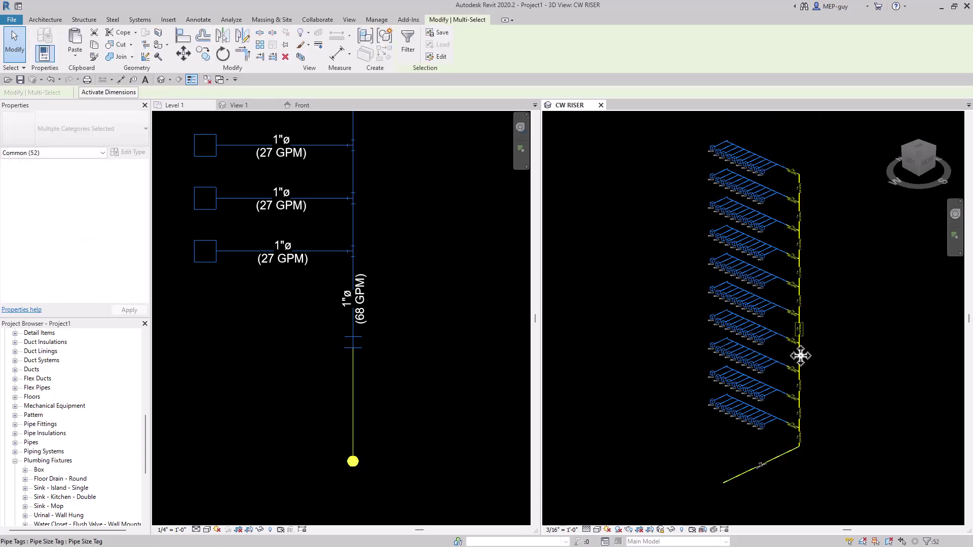
{"action": "scroll", "coordinate": [792, 444], "scroll_direction": "up", "scroll_amount": 4}
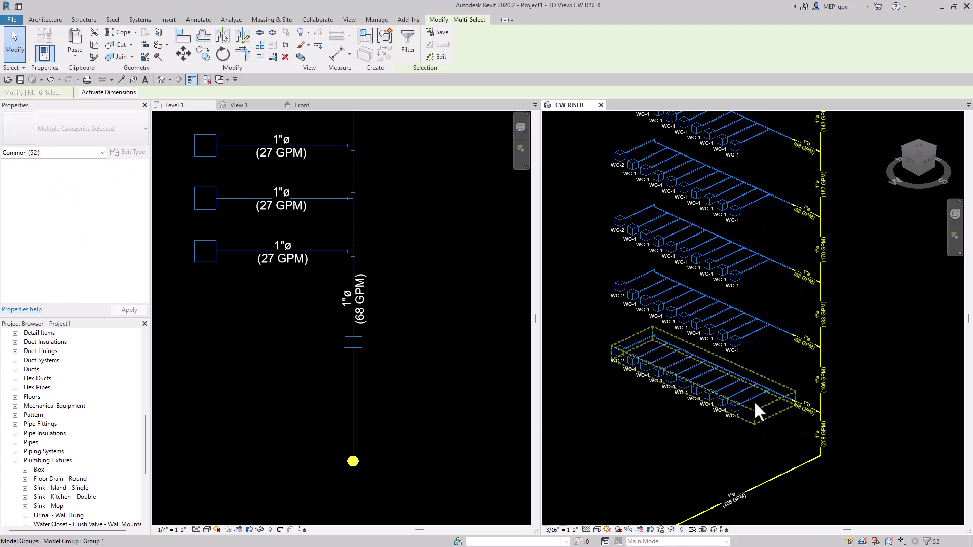
{"action": "scroll", "coordinate": [762, 446], "scroll_direction": "down", "scroll_amount": 3}
{"action": "scroll", "coordinate": [758, 428], "scroll_direction": "up", "scroll_amount": 4}
{"action": "key", "text": "Escape"}
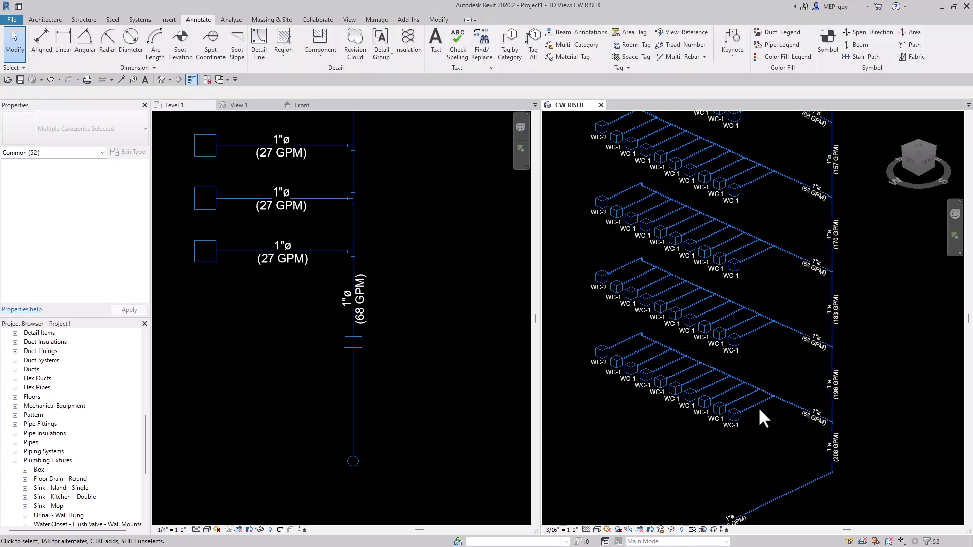
Select all instances of model group Group 1 visible in the CW RISER view, ungroup them, and clear the selection.
{"action": "left_click", "coordinate": [759, 405]}
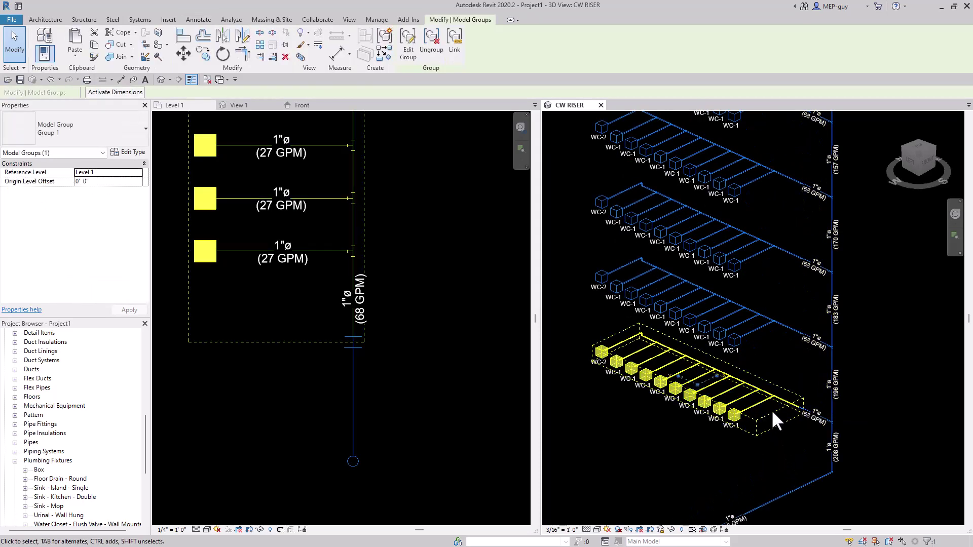
{"action": "right_click", "coordinate": [760, 405]}
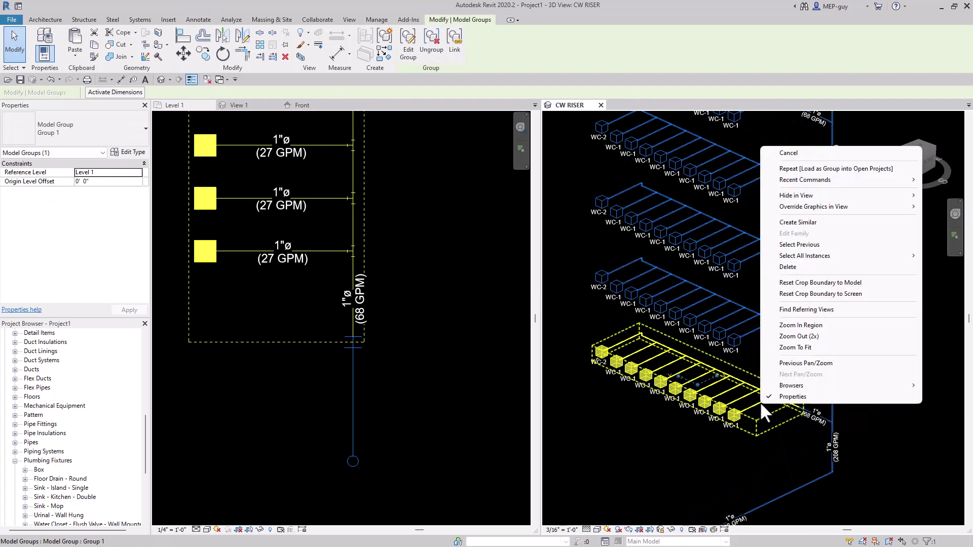
{"action": "mouse_move", "coordinate": [790, 256]}
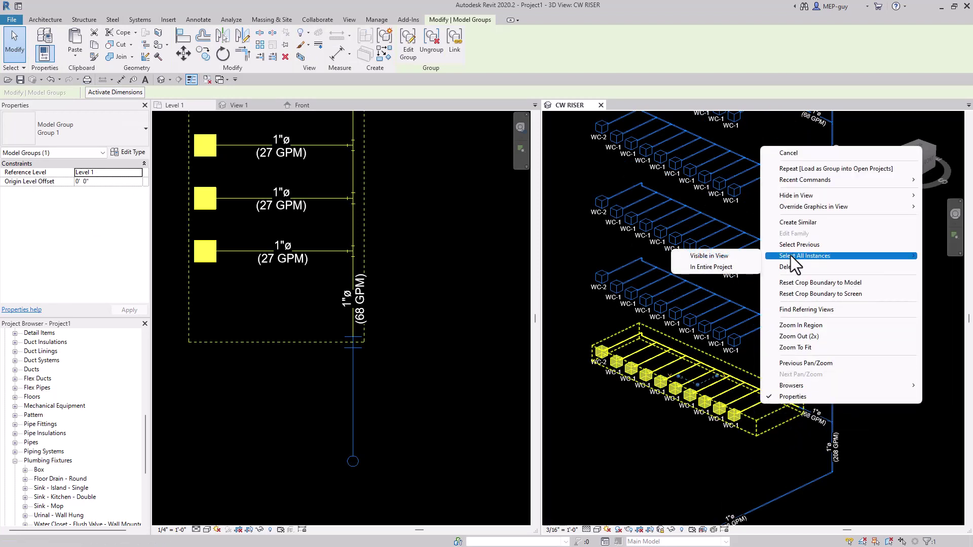
{"action": "left_click", "coordinate": [716, 256]}
{"action": "scroll", "coordinate": [735, 461], "scroll_direction": "down", "scroll_amount": 5}
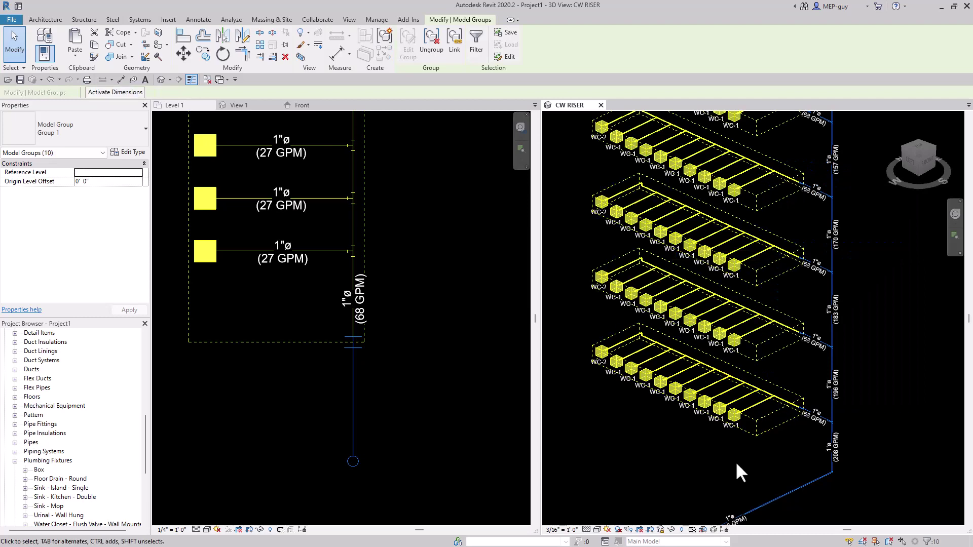
{"action": "scroll", "coordinate": [729, 324], "scroll_direction": "down", "scroll_amount": 3}
{"action": "scroll", "coordinate": [744, 328], "scroll_direction": "up", "scroll_amount": 3}
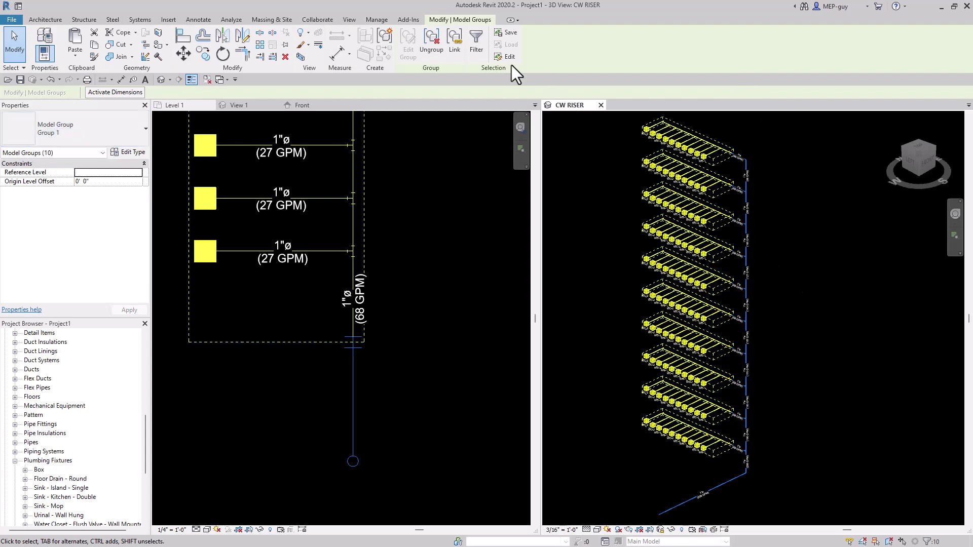
{"action": "left_click", "coordinate": [434, 38]}
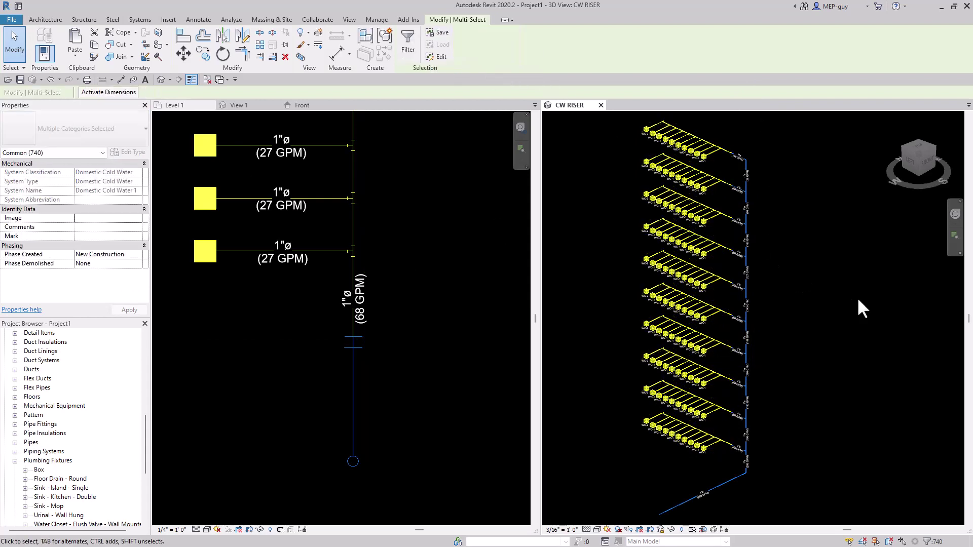
{"action": "key", "text": "Escape"}
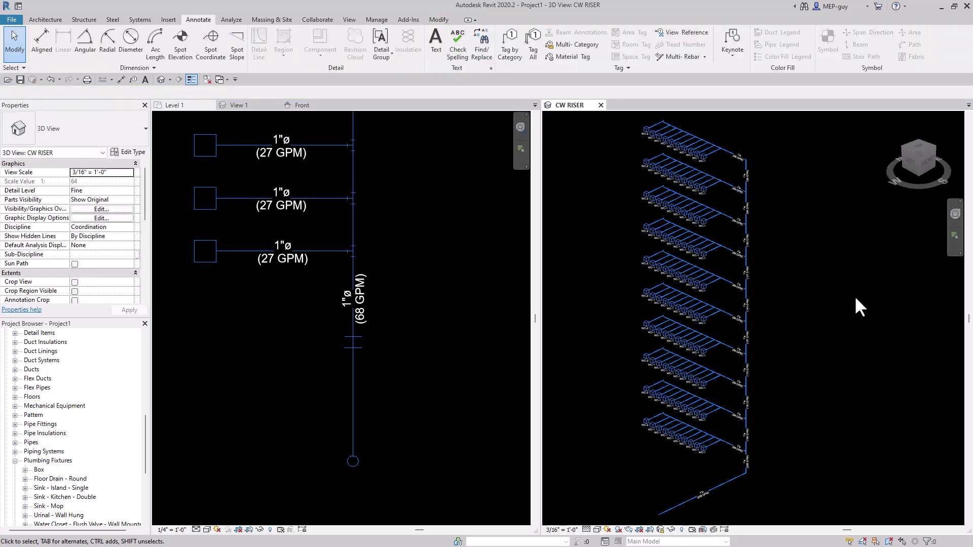
{"action": "scroll", "coordinate": [712, 510], "scroll_direction": "up", "scroll_amount": 4}
{"action": "scroll", "coordinate": [834, 384], "scroll_direction": "down", "scroll_amount": 1}
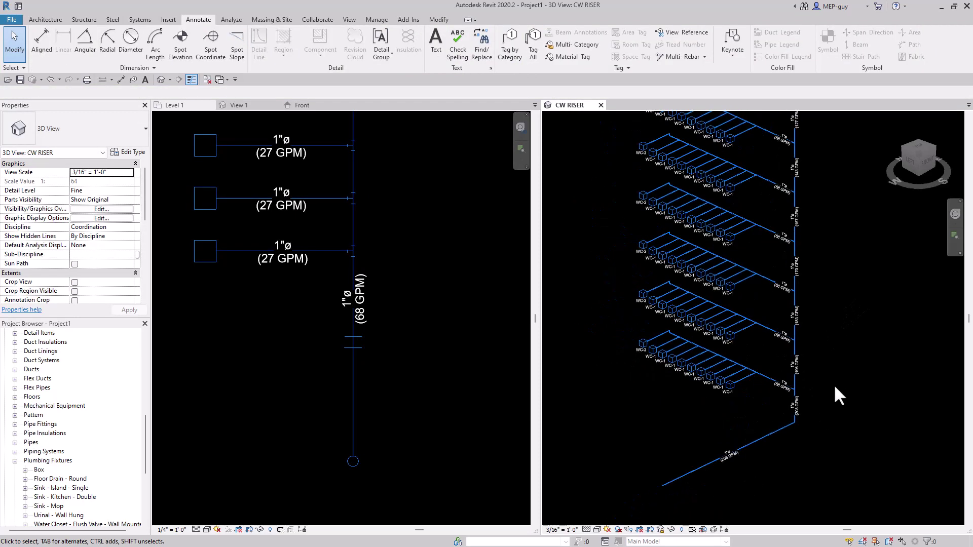
Select the entire connected cold water network in the CW RISER view and filter the selection to pipes and pipe fittings, excluding plumbing fixtures.
{"action": "key", "text": "Tab"}
{"action": "left_click", "coordinate": [760, 437]}
{"action": "scroll", "coordinate": [749, 480], "scroll_direction": "down", "scroll_amount": 3}
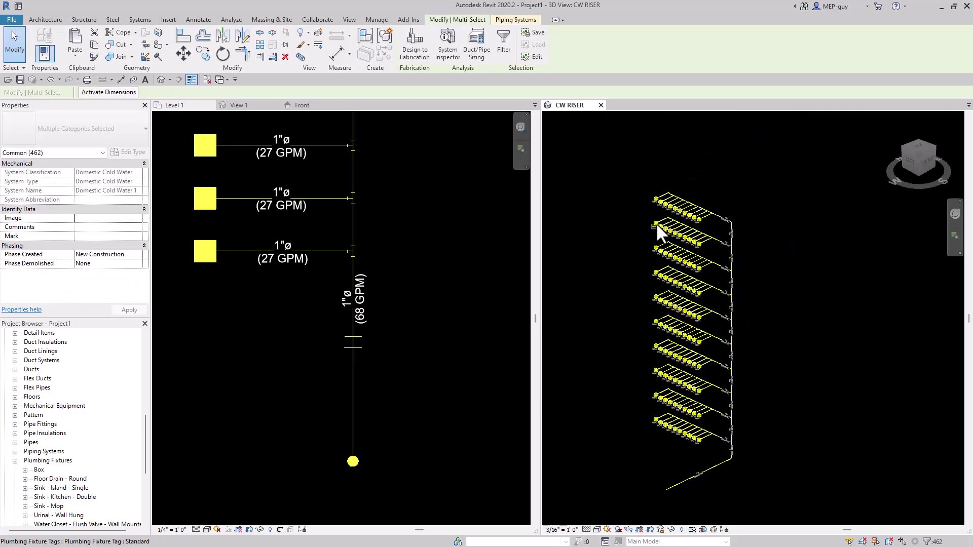
{"action": "left_click", "coordinate": [505, 37]}
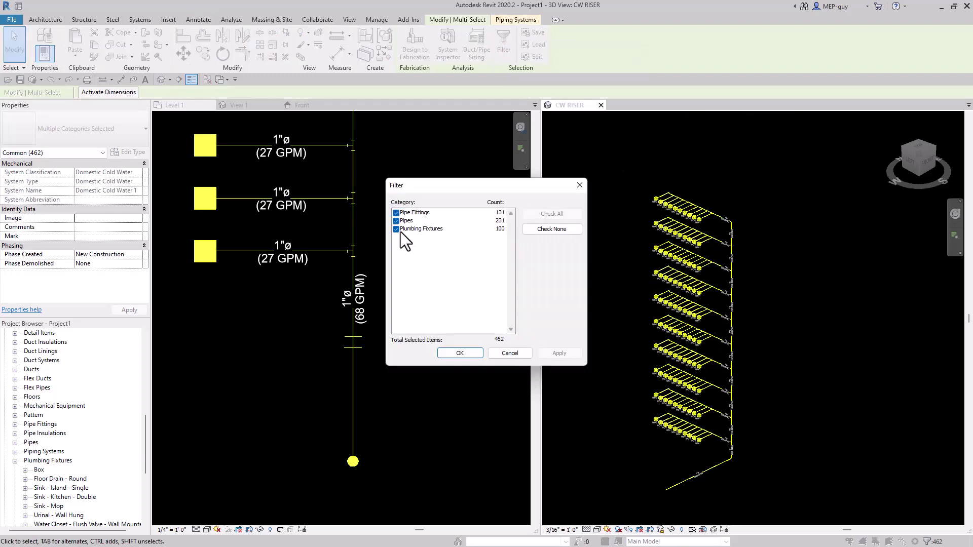
{"action": "left_click", "coordinate": [396, 229]}
{"action": "left_click", "coordinate": [460, 354]}
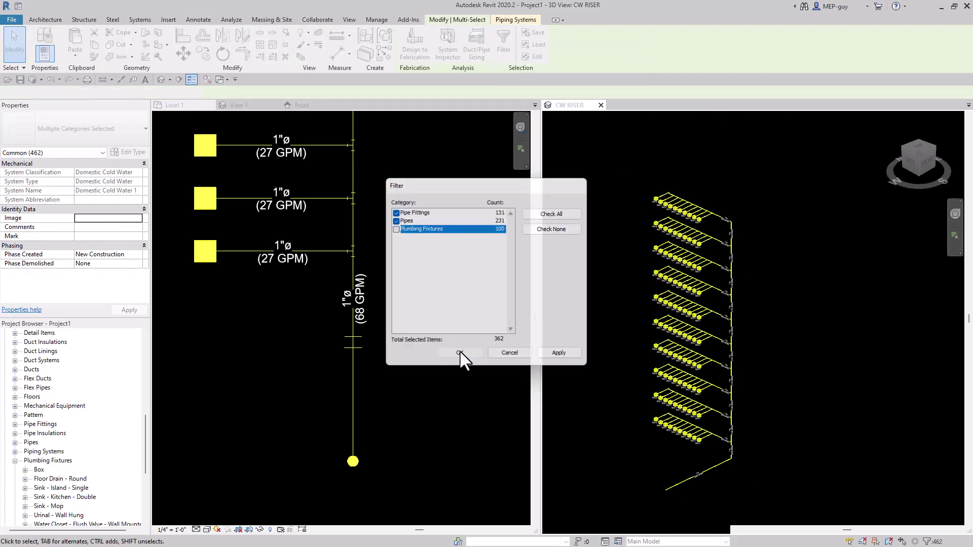
{"action": "scroll", "coordinate": [704, 238], "scroll_direction": "up", "scroll_amount": 2}
{"action": "middle_click_drag", "start_coordinate": [781, 261], "coordinate": [818, 262]}
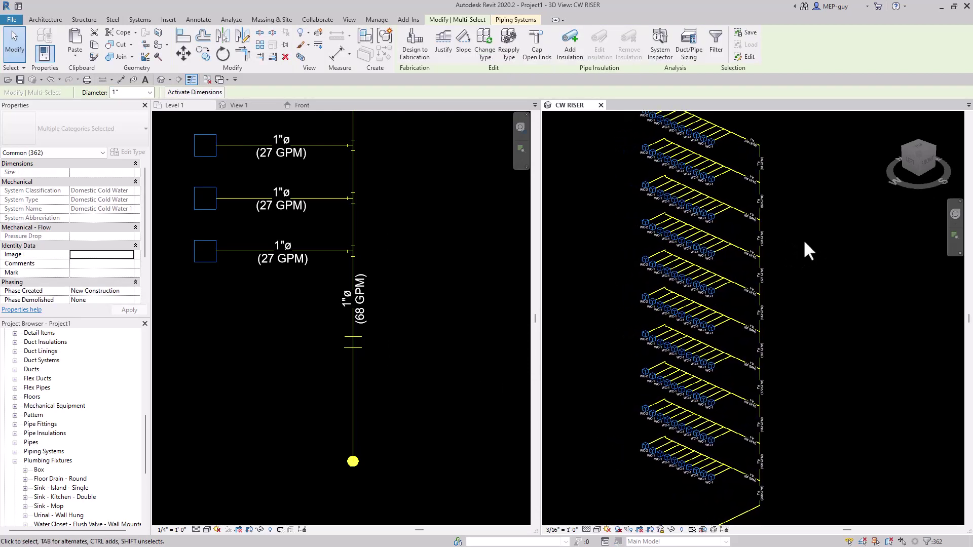
Size the selected piping by Velocity only at 8 FPS, with branch sizing set to Match Connector Size and no size restriction.
{"action": "left_click", "coordinate": [689, 46]}
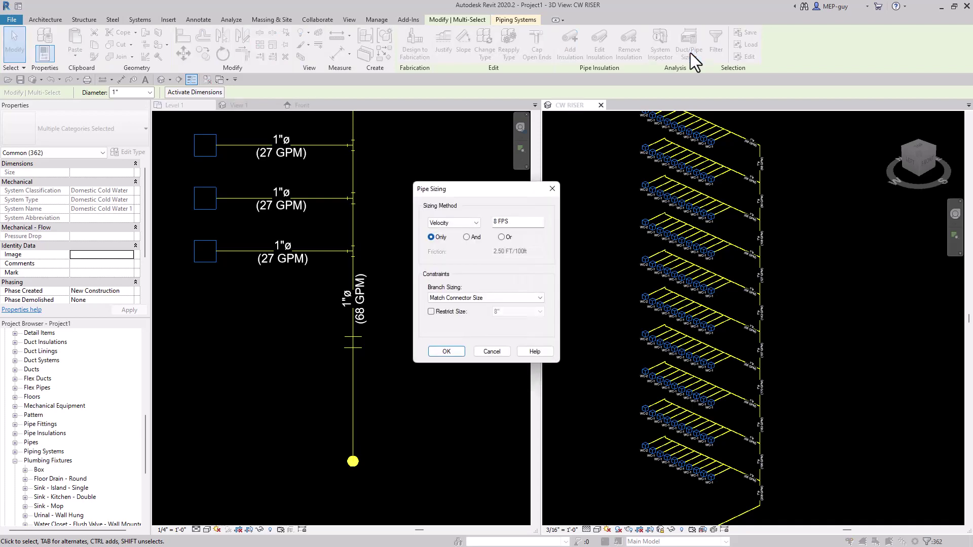
{"action": "left_click", "coordinate": [497, 223]}
{"action": "key", "text": "BackSpace"}
{"action": "key", "text": "BackSpace"}
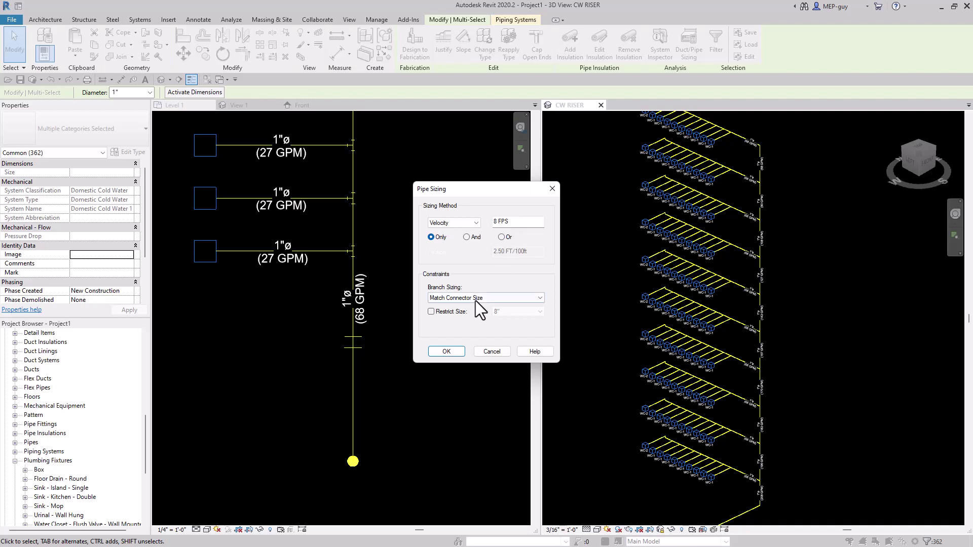
{"action": "left_click", "coordinate": [446, 352]}
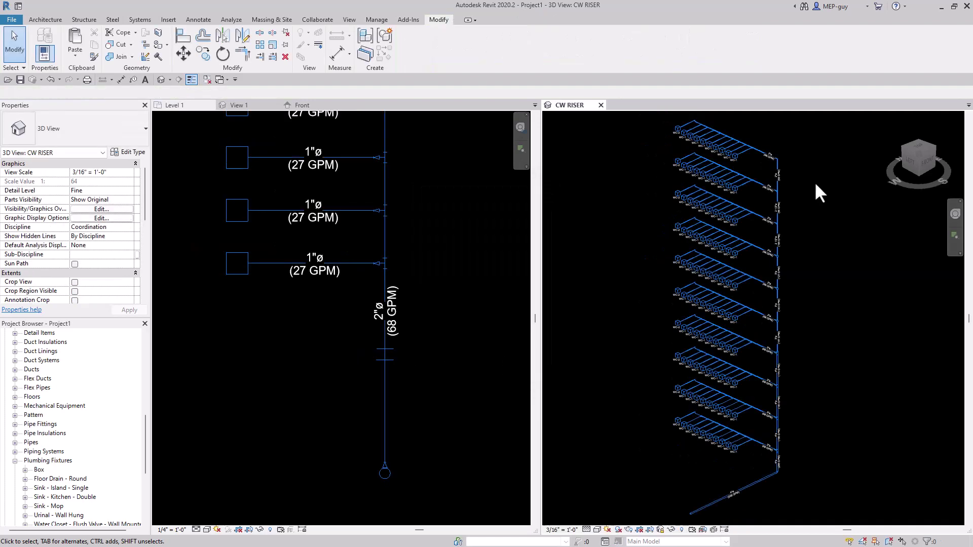
Examine the pipe size and flow tags on the branches and riser, from the highest level down to the incoming main.
{"action": "scroll", "coordinate": [782, 160], "scroll_direction": "up", "scroll_amount": 4}
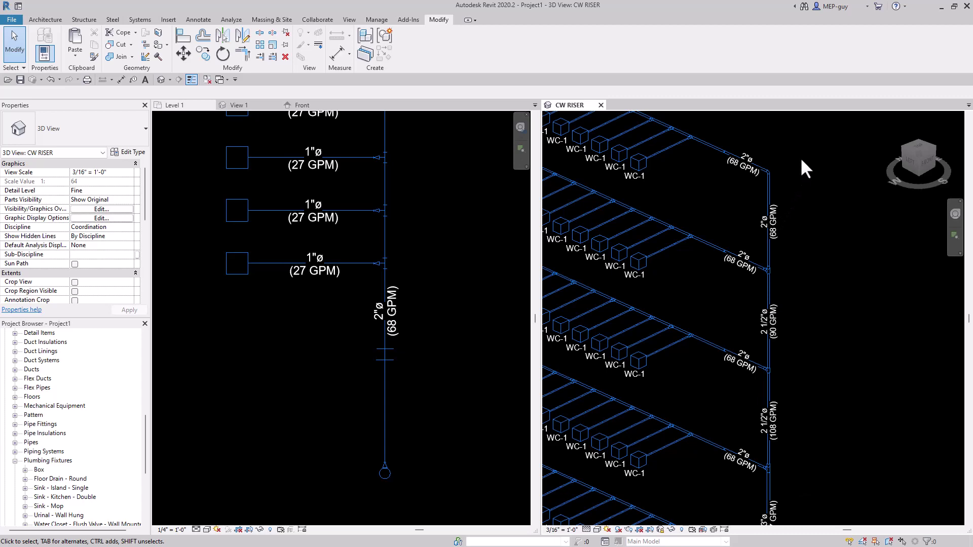
{"action": "scroll", "coordinate": [817, 424], "scroll_direction": "down", "scroll_amount": 4}
{"action": "scroll", "coordinate": [815, 443], "scroll_direction": "up", "scroll_amount": 4}
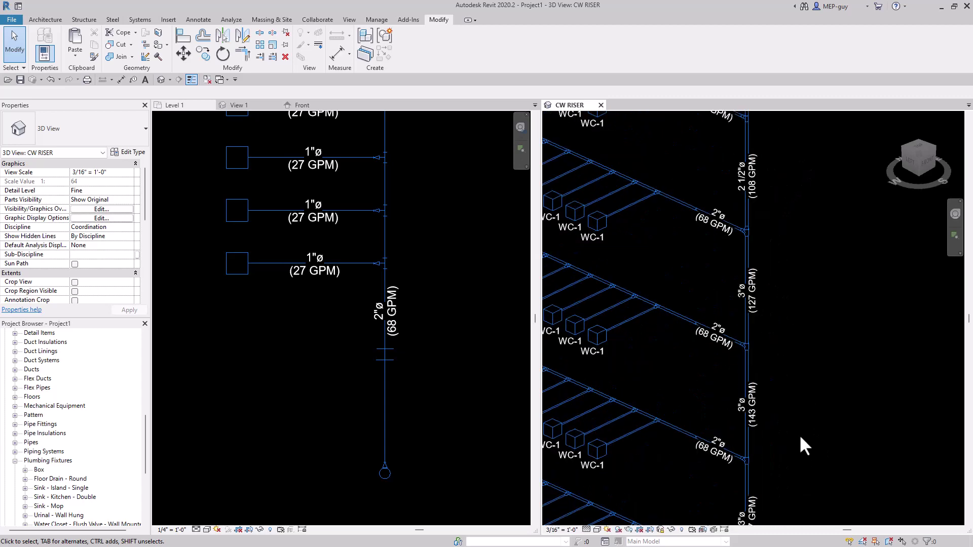
{"action": "scroll", "coordinate": [798, 434], "scroll_direction": "down", "scroll_amount": 2}
{"action": "middle_click_drag", "start_coordinate": [799, 434], "coordinate": [820, 172]}
{"action": "scroll", "coordinate": [821, 177], "scroll_direction": "down", "scroll_amount": 3}
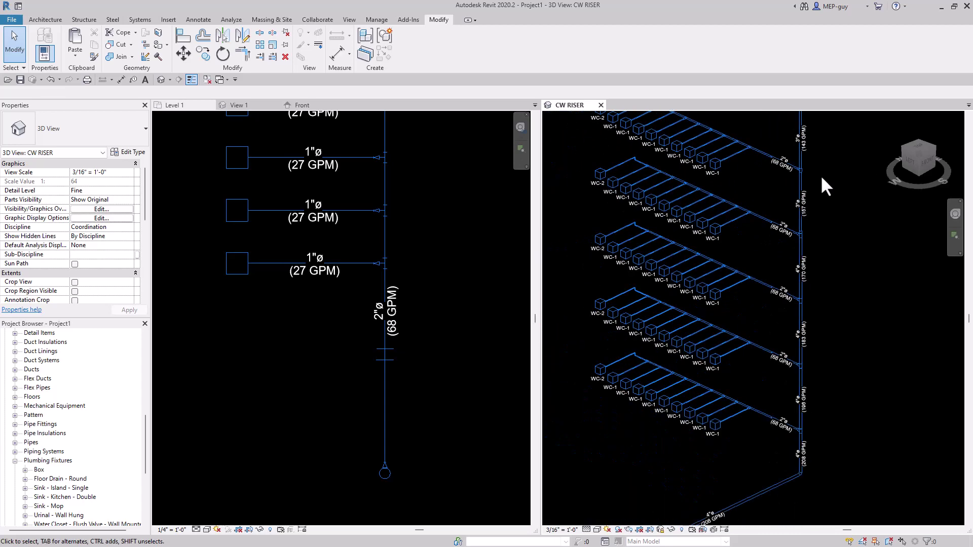
{"action": "scroll", "coordinate": [752, 409], "scroll_direction": "up", "scroll_amount": 3}
{"action": "scroll", "coordinate": [750, 406], "scroll_direction": "up", "scroll_amount": 1}
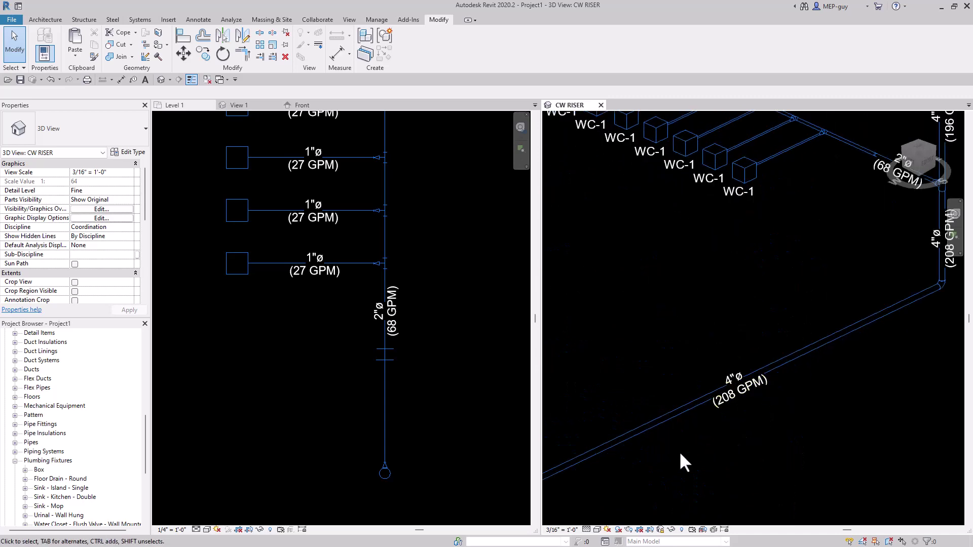
{"action": "scroll", "coordinate": [679, 458], "scroll_direction": "down", "scroll_amount": 3}
{"action": "scroll", "coordinate": [770, 460], "scroll_direction": "down", "scroll_amount": 3}
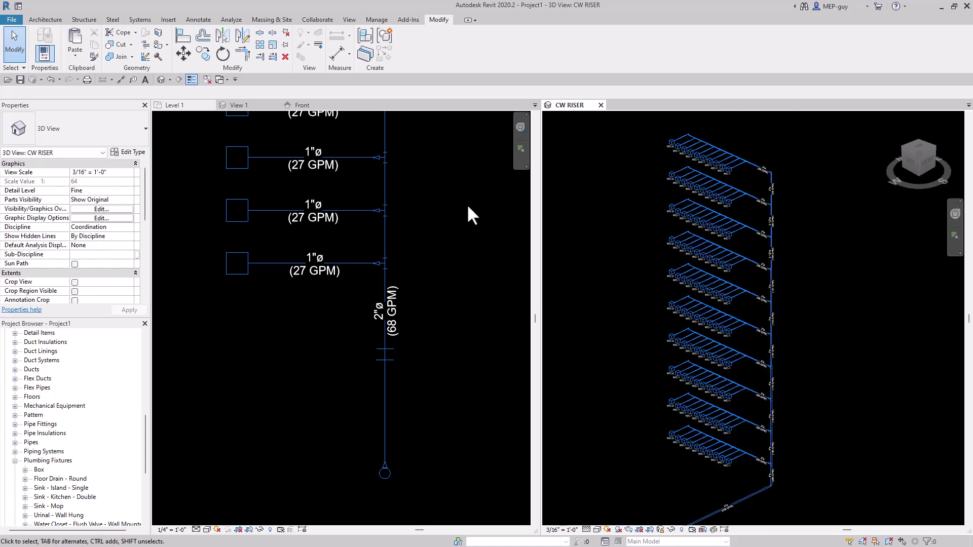
Switch to the Box family's 3D view, View 1.
{"action": "left_click", "coordinate": [242, 105]}
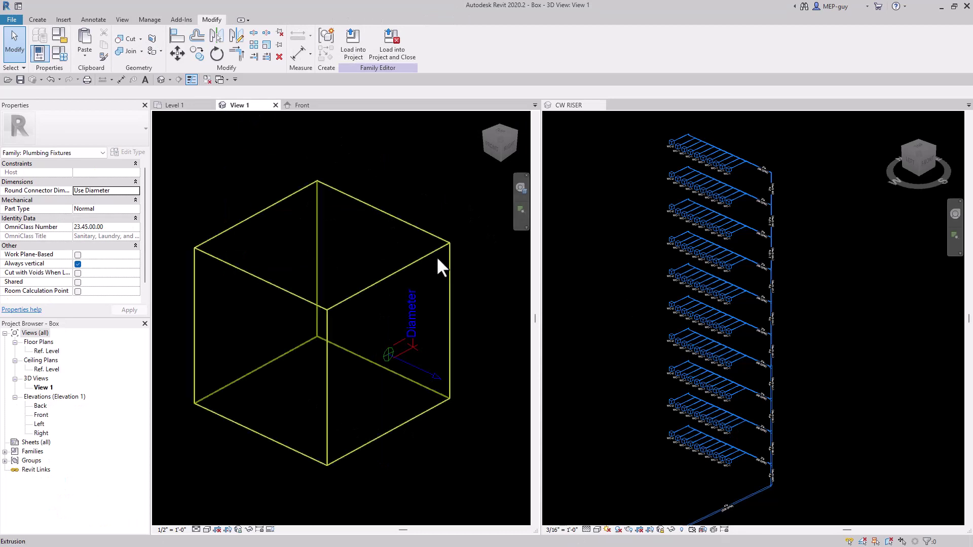